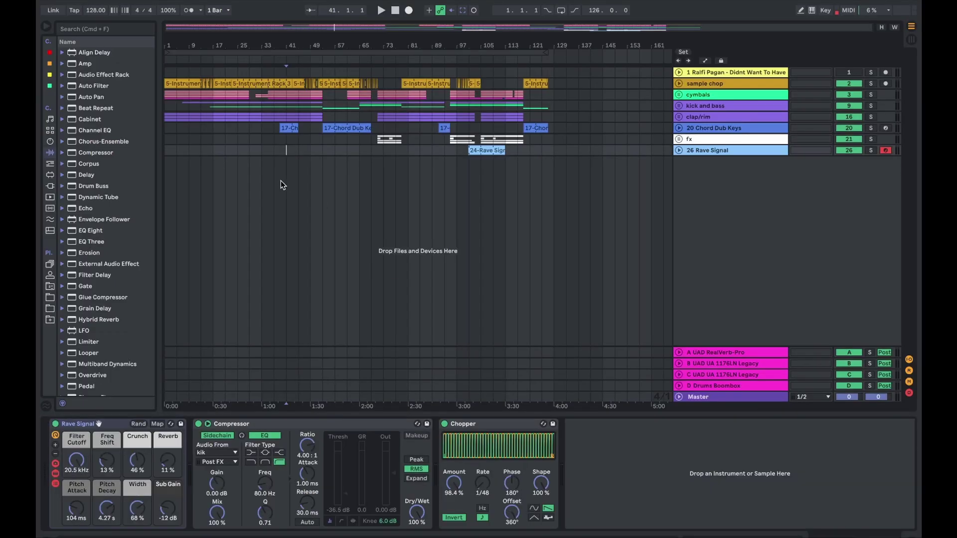
Step: Play the arrangement from several points, including bar 17, and inspect the Master track's effect chain
key("space")
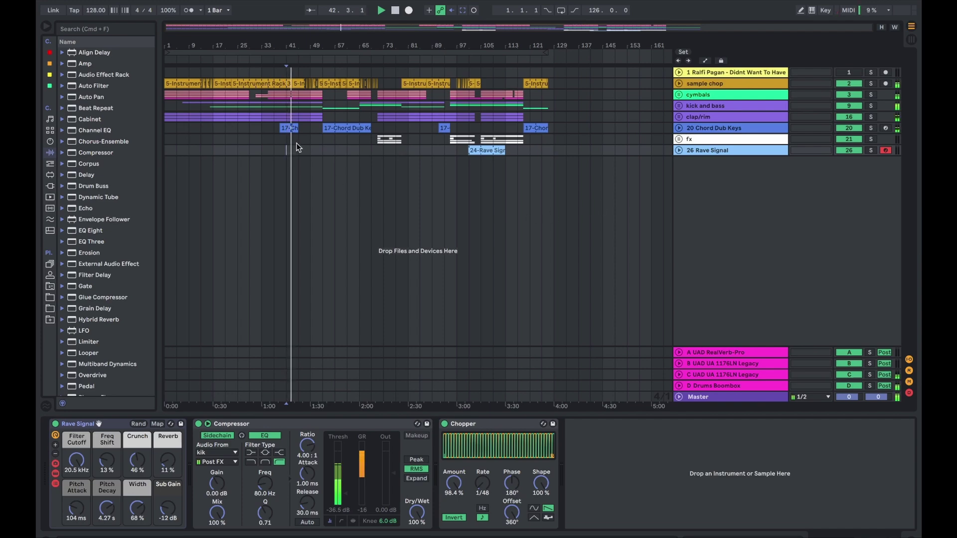
left_click(274, 151)
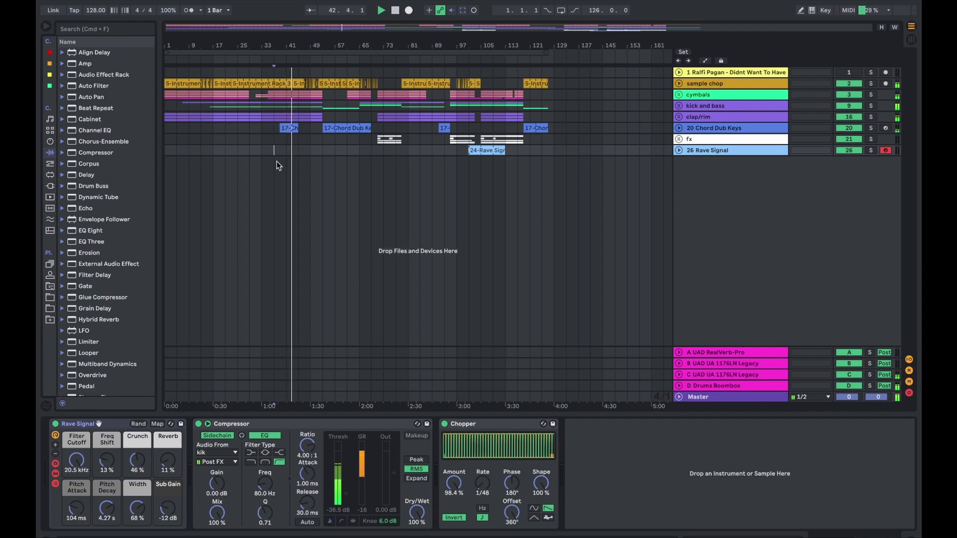
left_click(719, 398)
left_click(673, 425)
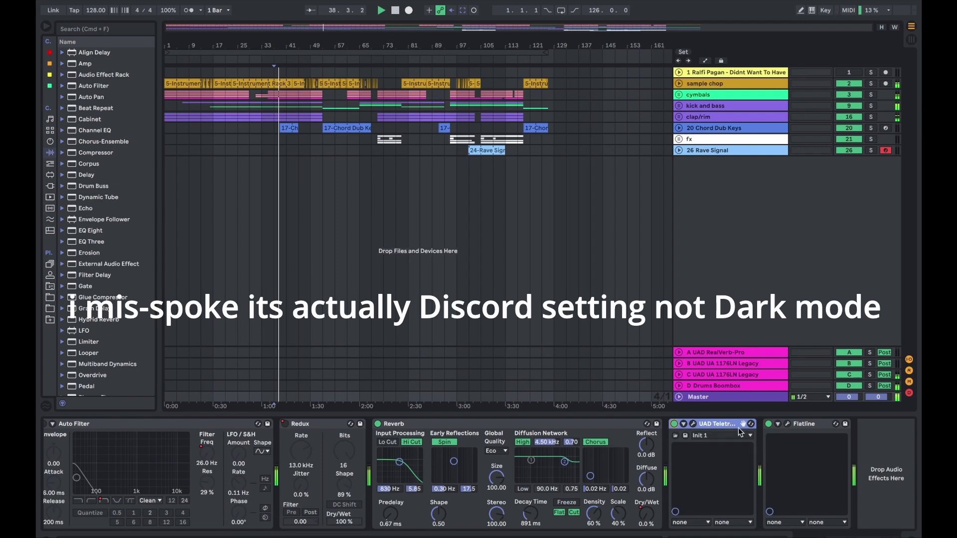
left_click(262, 151)
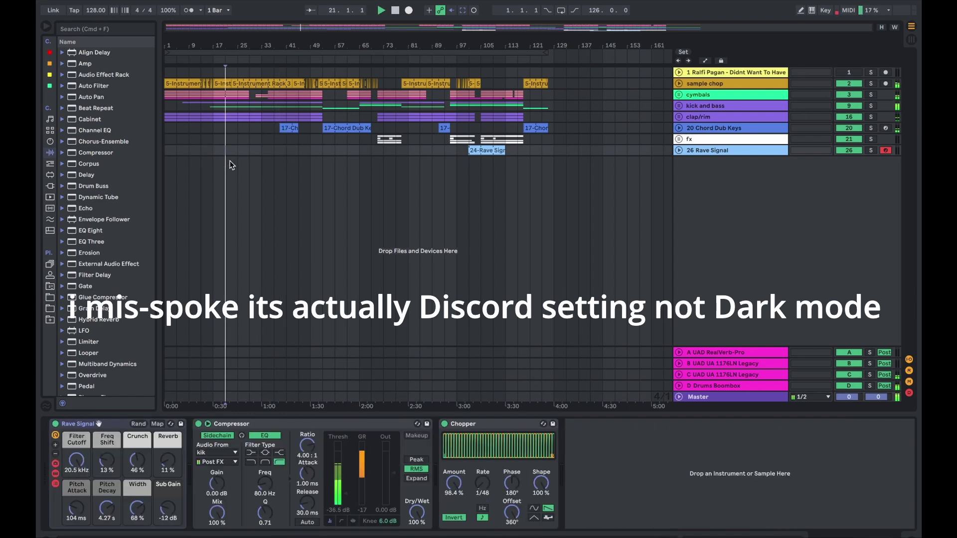
left_click(213, 151)
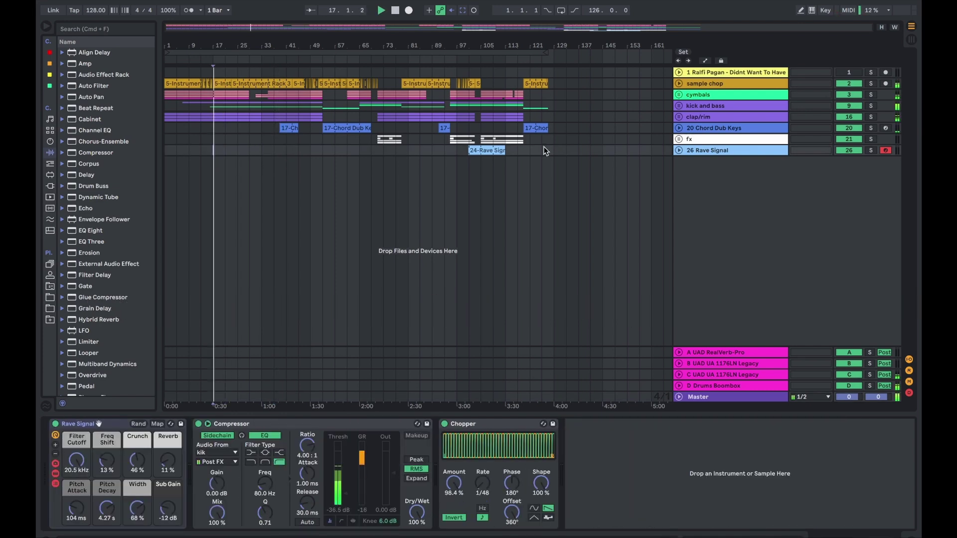
Step: Inspect the devices on the four return tracks, from UAD RealVerb-Pro to Drums Boombox
left_click(739, 384)
left_click(740, 376)
left_click(739, 363)
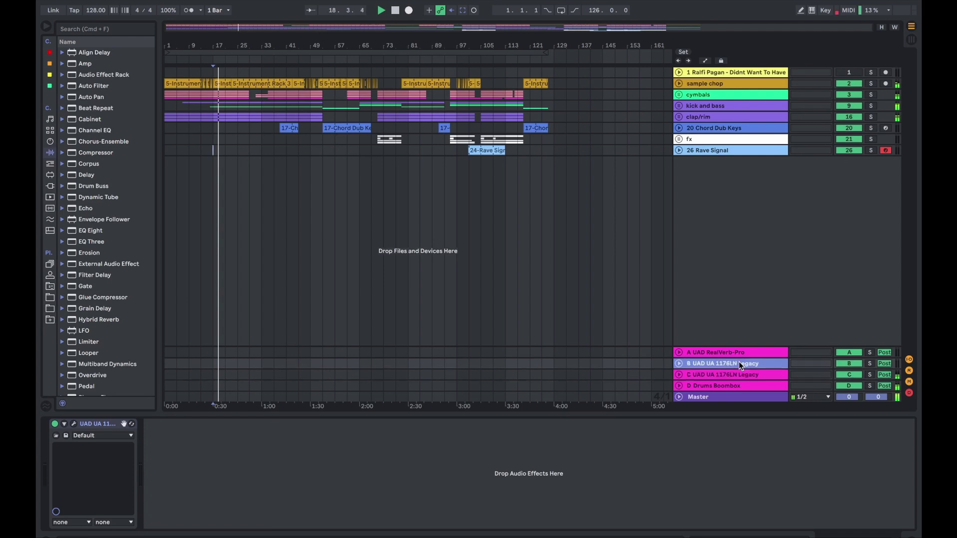
left_click(738, 354)
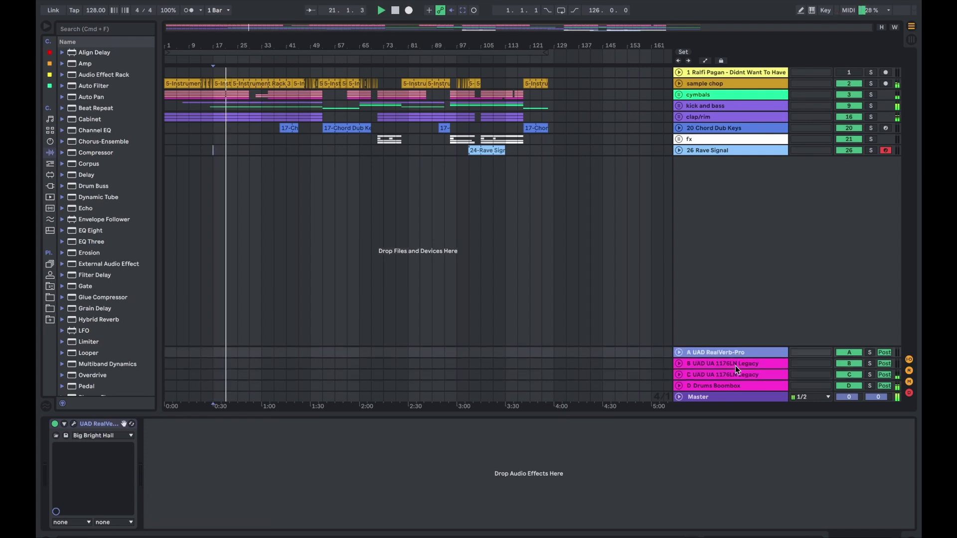
left_click(735, 364)
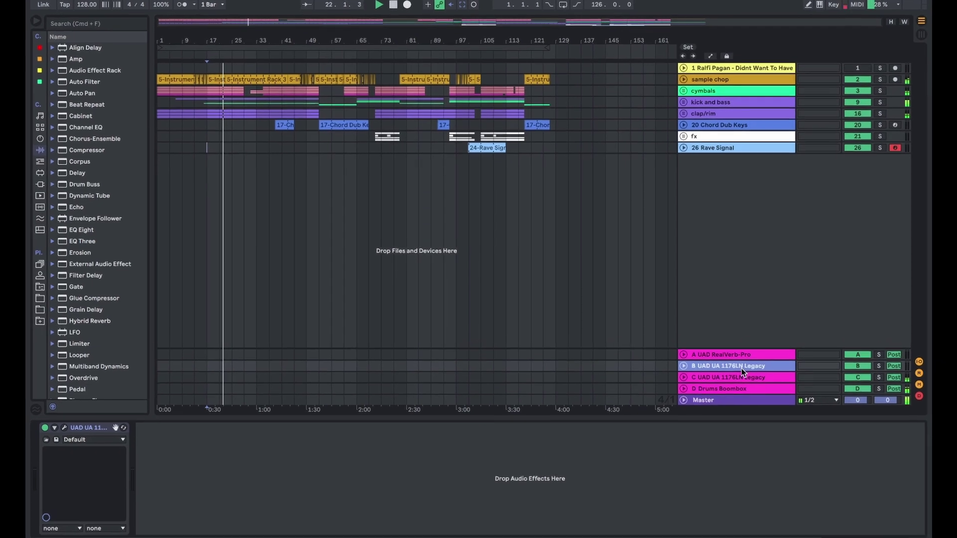
left_click(741, 375)
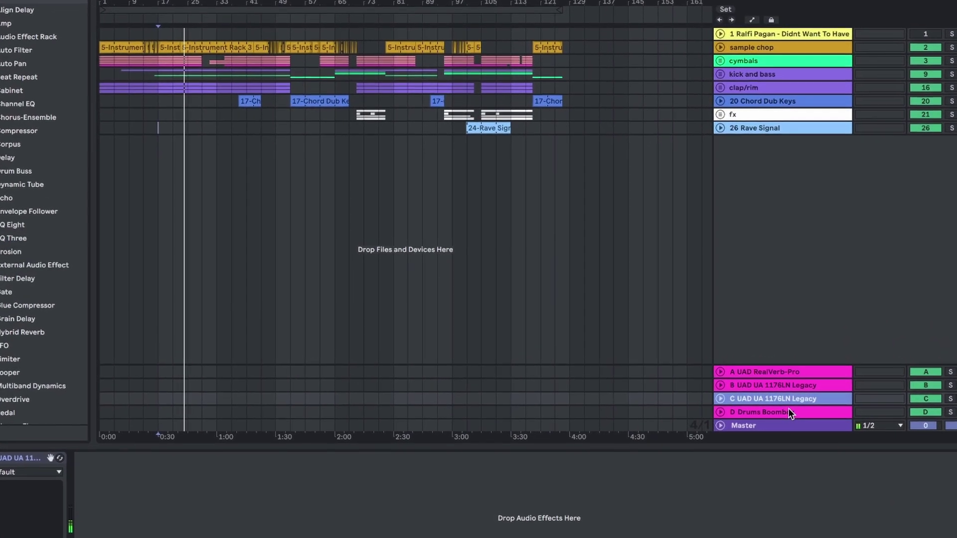
left_click(792, 413)
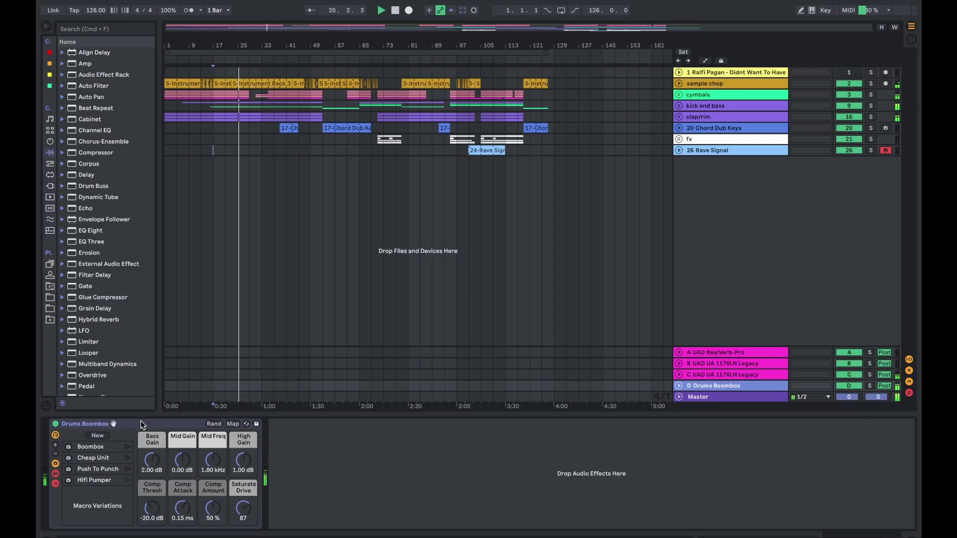
right_click(141, 422)
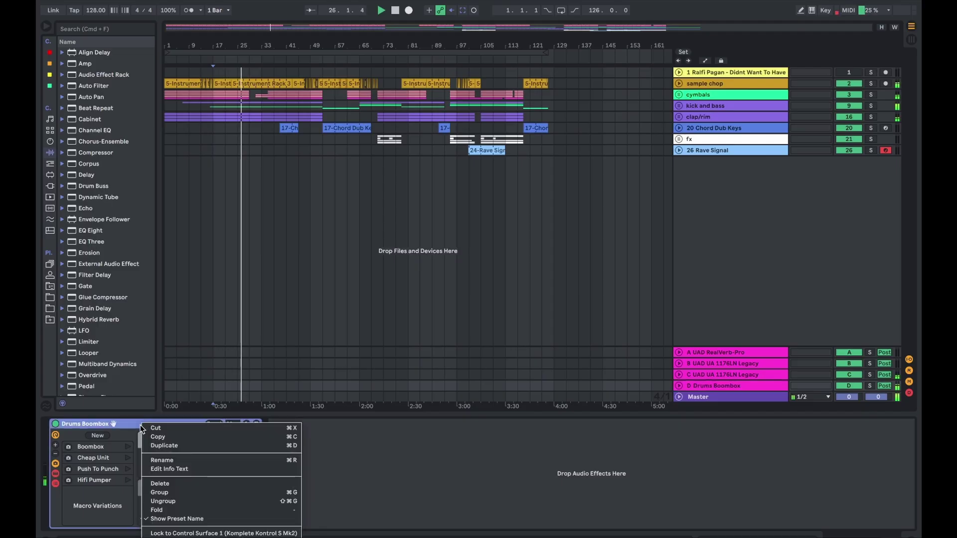
left_click(369, 515)
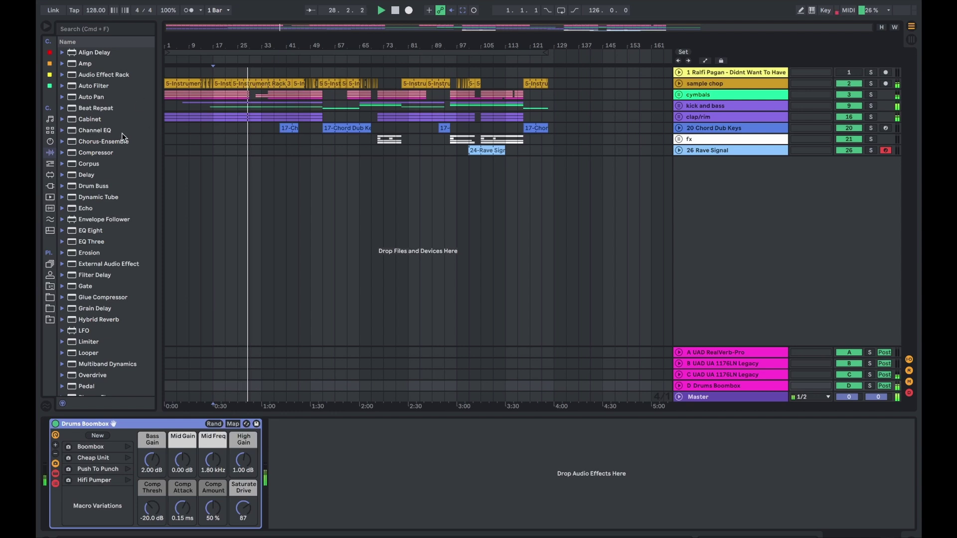
Step: Search the browser for "boombox" and expand Mixing & Mastering within Audio Effect Rack
left_click(84, 29)
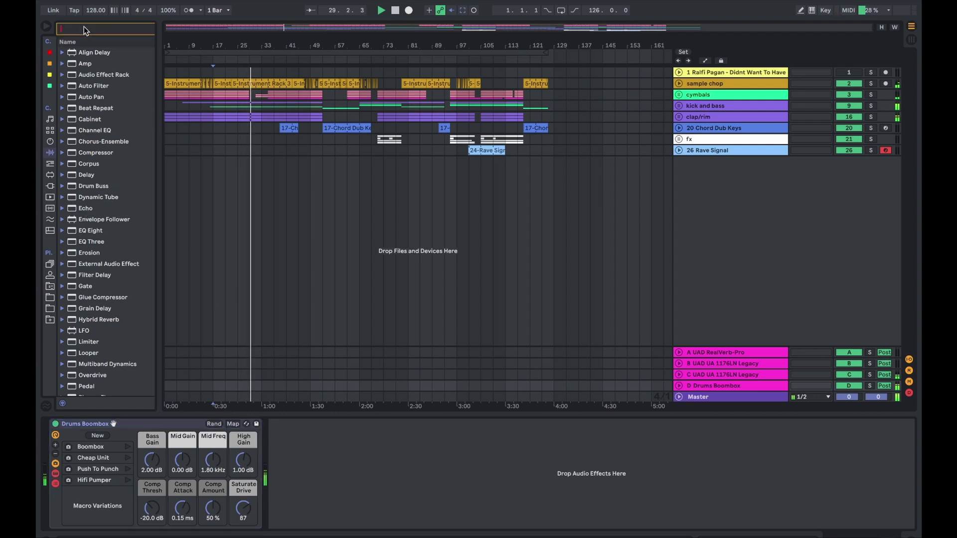
type("boombox")
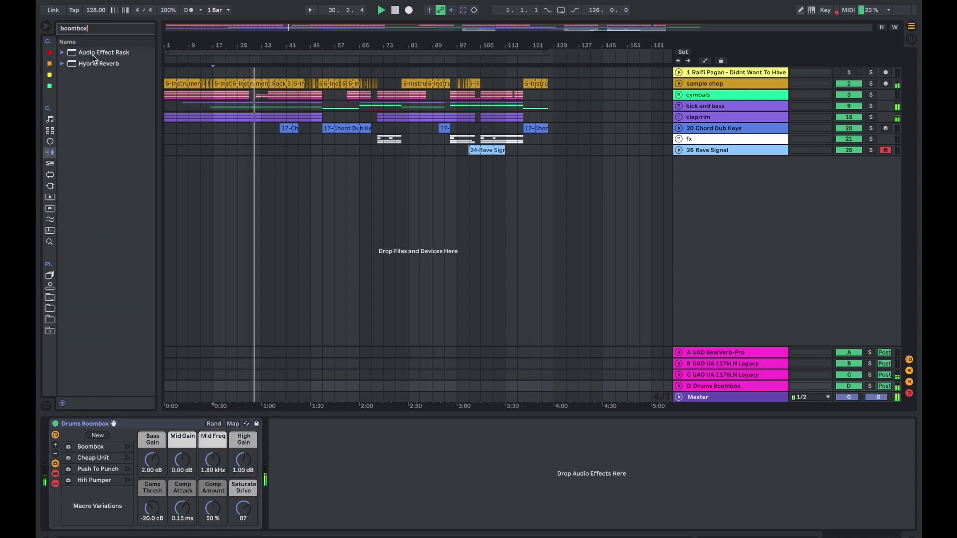
left_click(62, 52)
left_click(67, 65)
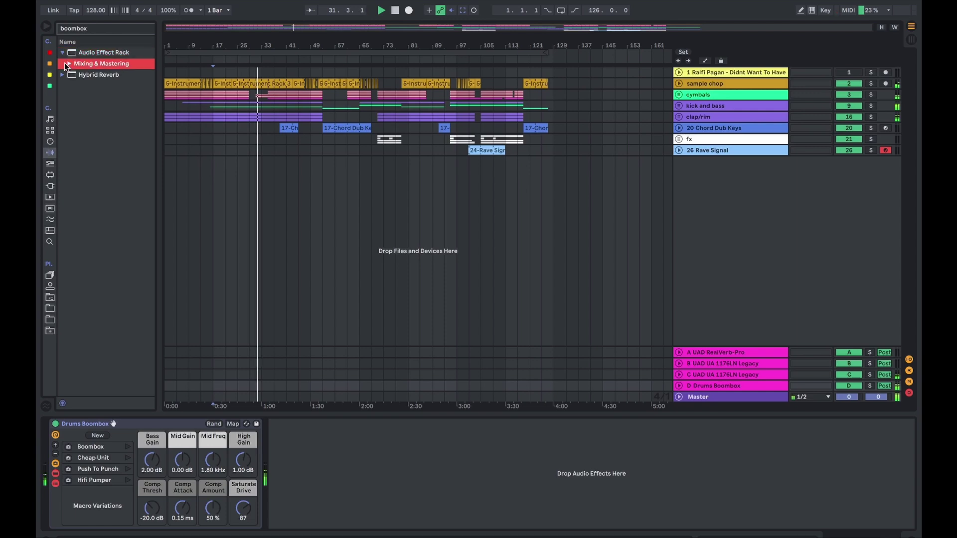
Step: Clear the "boombox" search so the browser lists all audio effects again
left_click(128, 30)
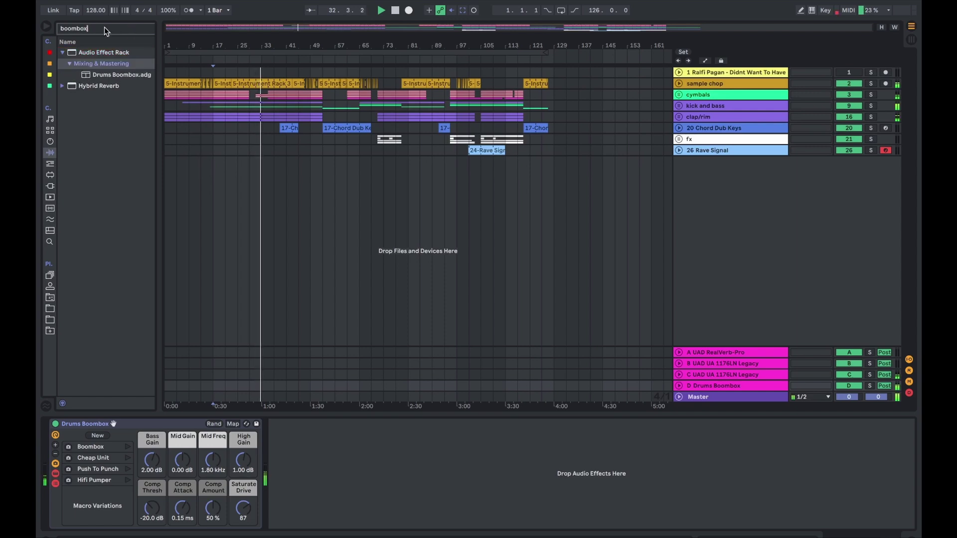
key("BackSpace")
key("BackSpace")
key("BackSpace")
key("BackSpace")
key("BackSpace")
key("BackSpace")
key("BackSpace")
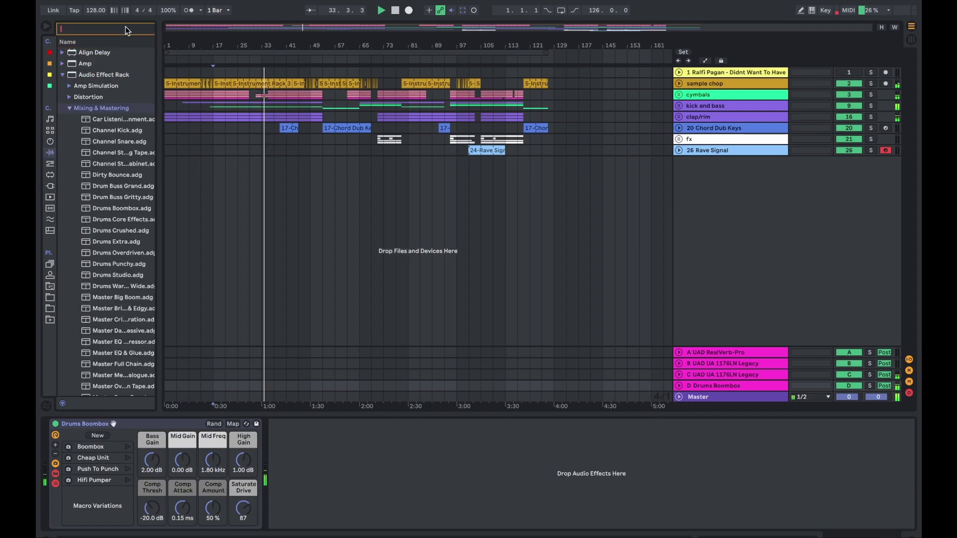
Step: Widen the browser and collapse the Audio Effect Rack folder
left_click_drag(158, 56, 206, 57)
left_click(62, 74)
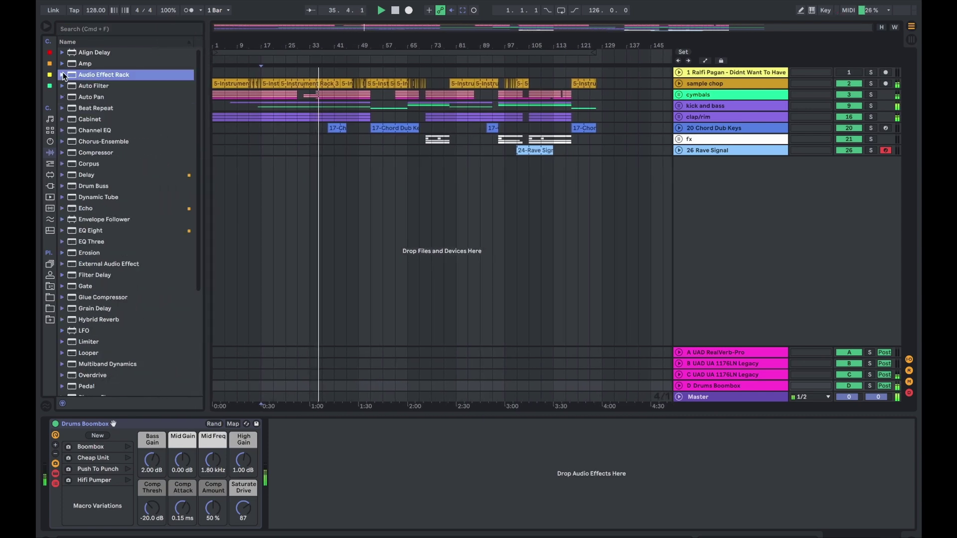
key("super+f")
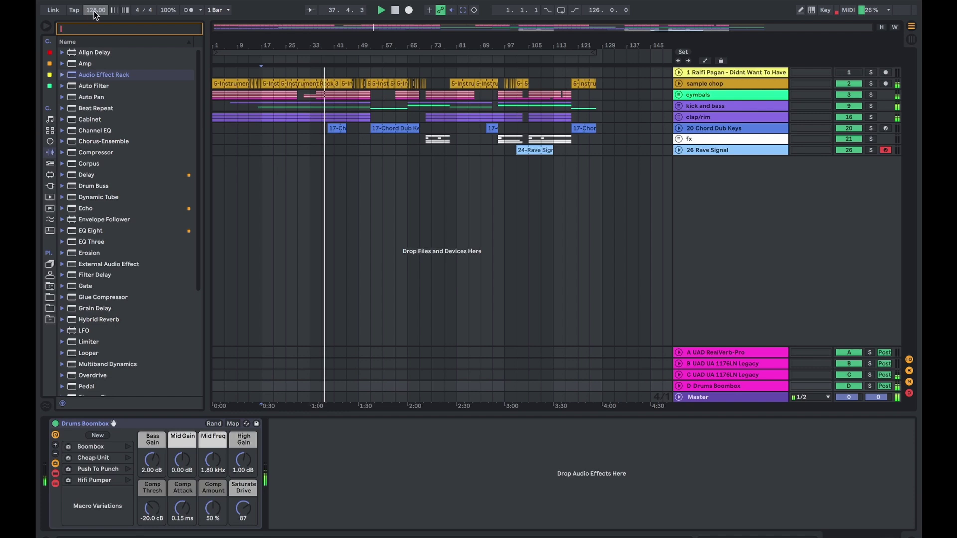
key("Escape")
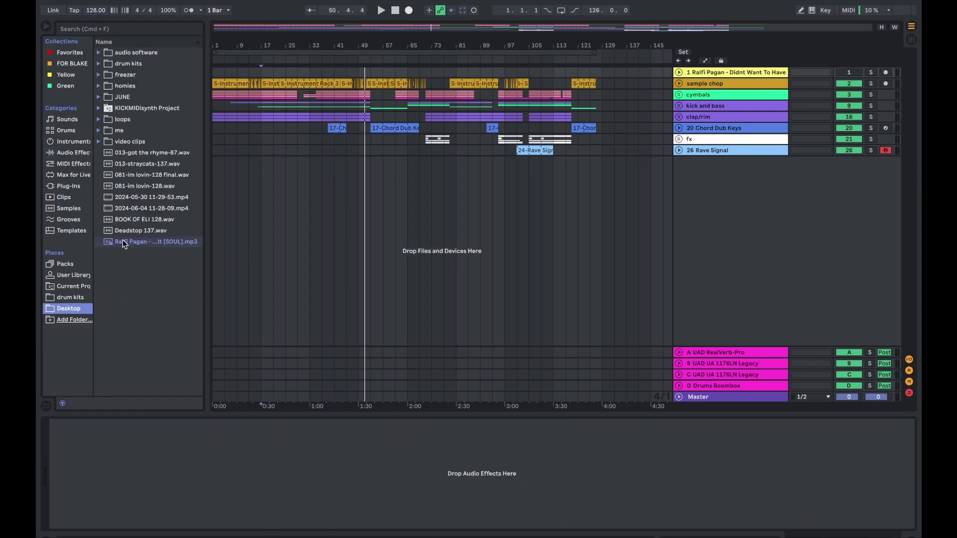
Step: Preview the Ralfi Pagan MP3 from the Desktop folder, and play the arrangement from bar 17 with the sample chop track soloed
left_click(122, 243)
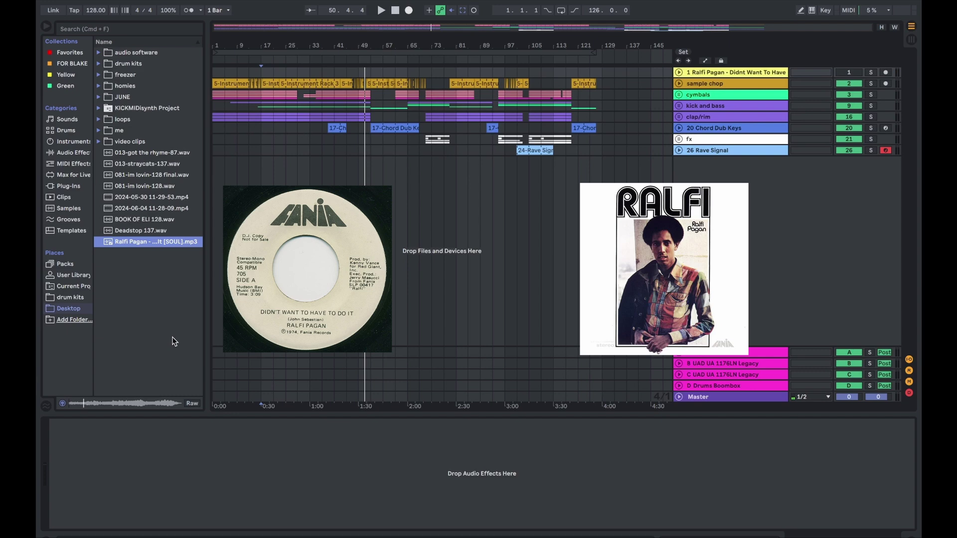
left_click(263, 150)
key("space")
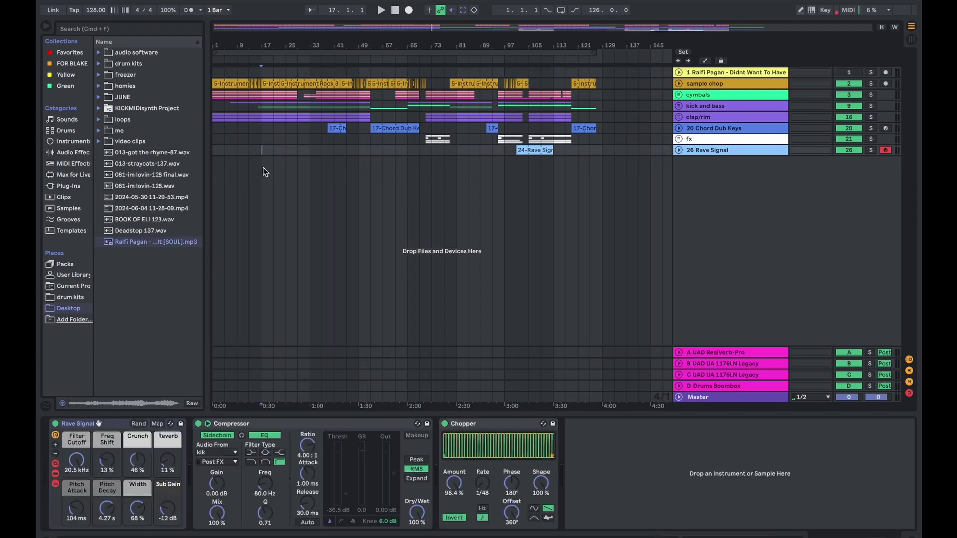
left_click(870, 84)
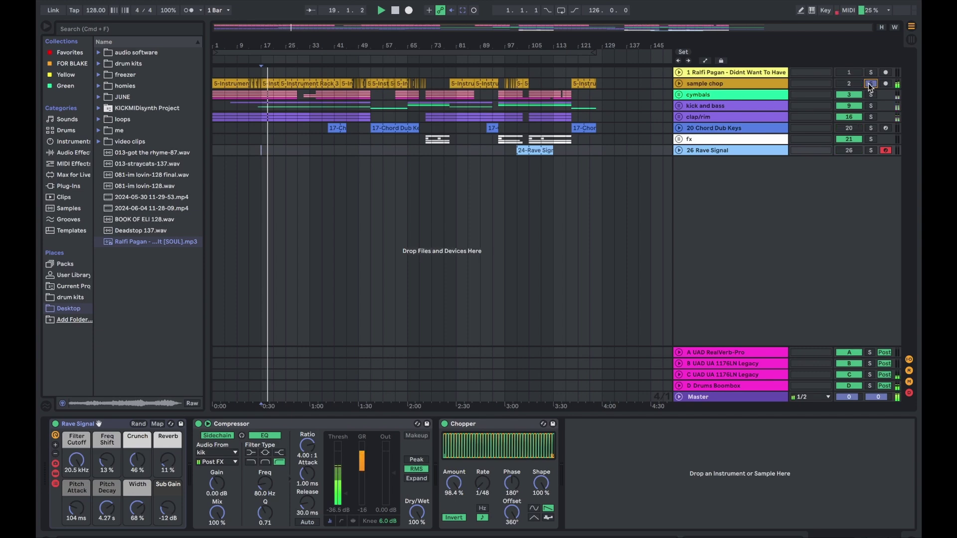
Step: Unfold the sample chop track and examine its Instrument Rack audio clip at bar 17
left_click(696, 85)
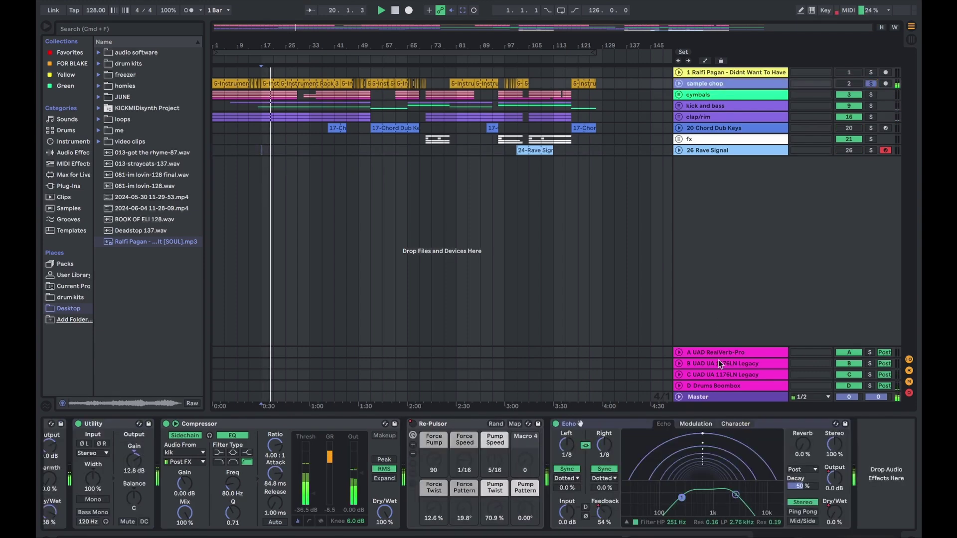
key("Right")
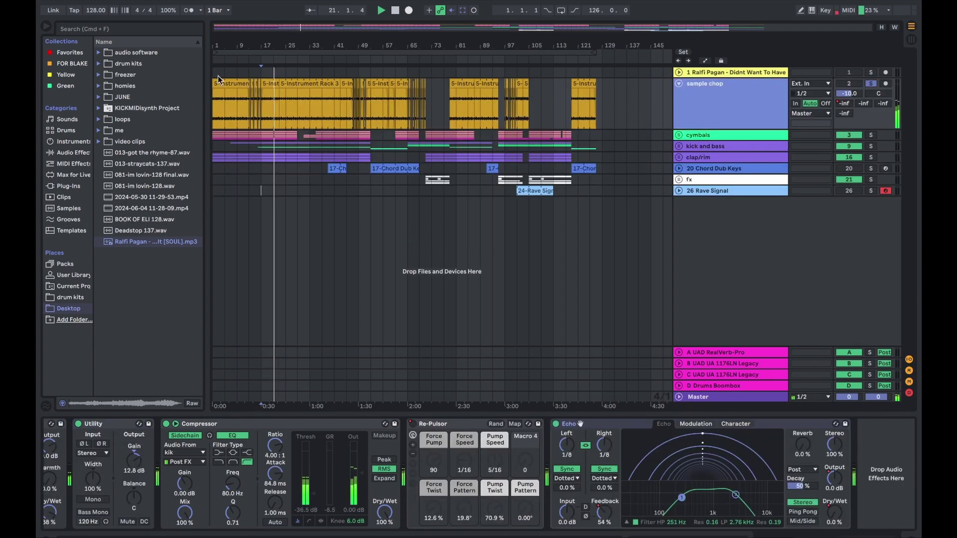
left_click(273, 93)
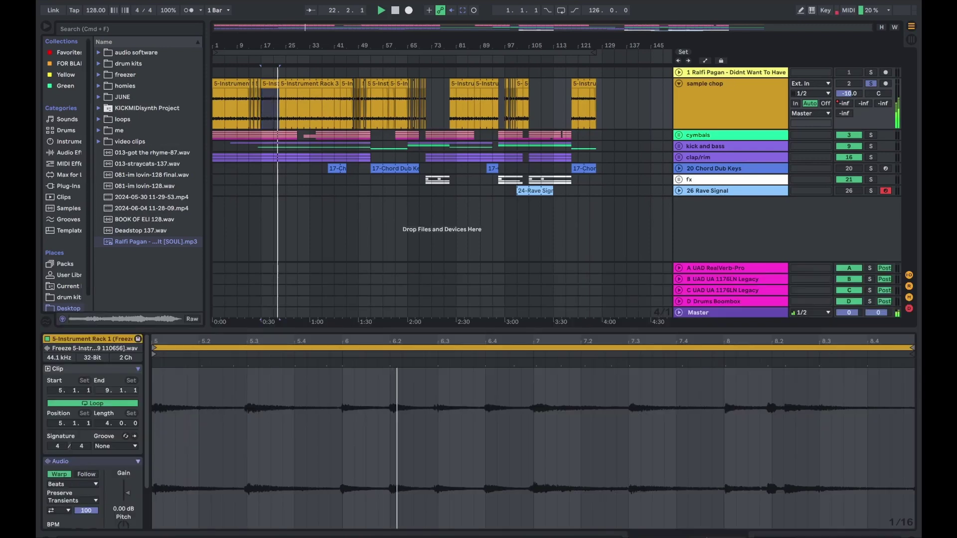
key("shift+Tab")
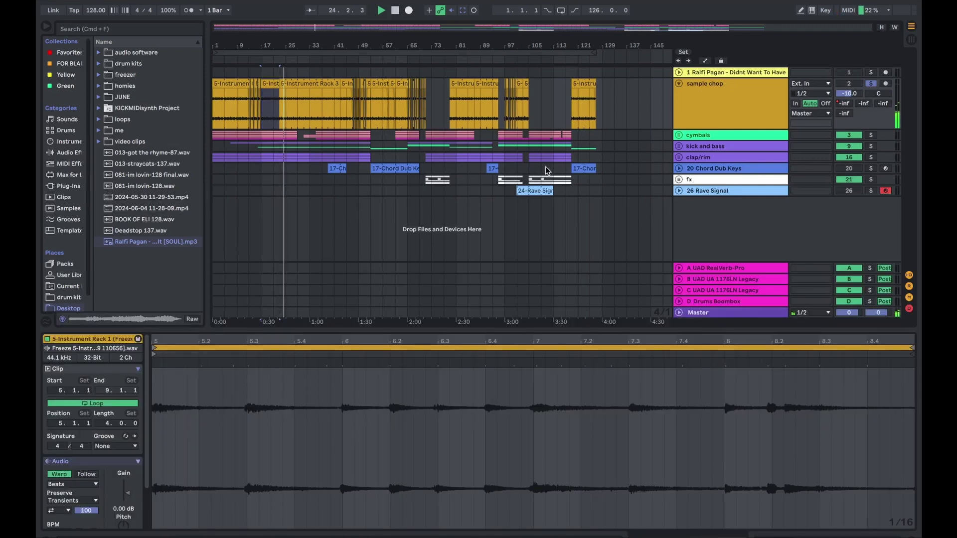
left_click(741, 111)
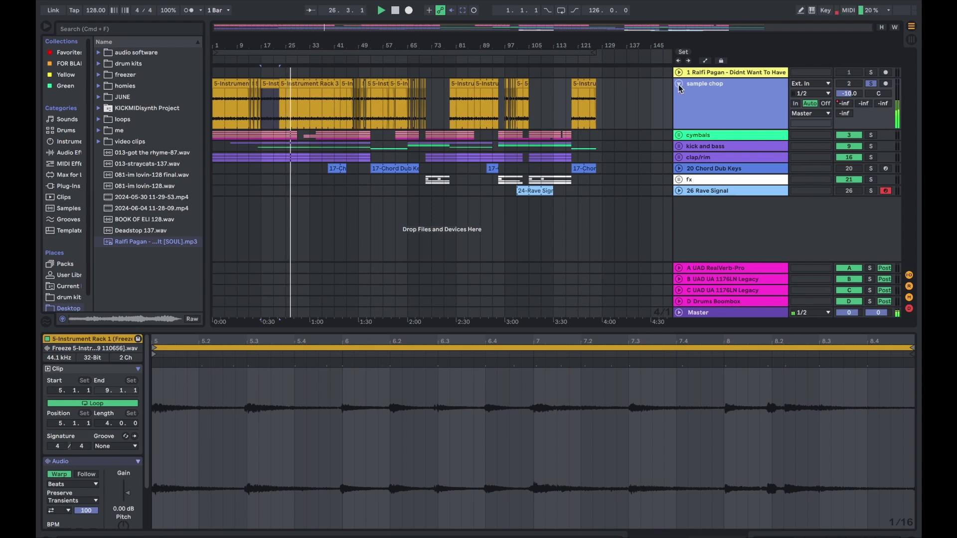
Step: Add an empty Instrument Rack from the Instruments category on a new track below Rave Signal
left_click(67, 142)
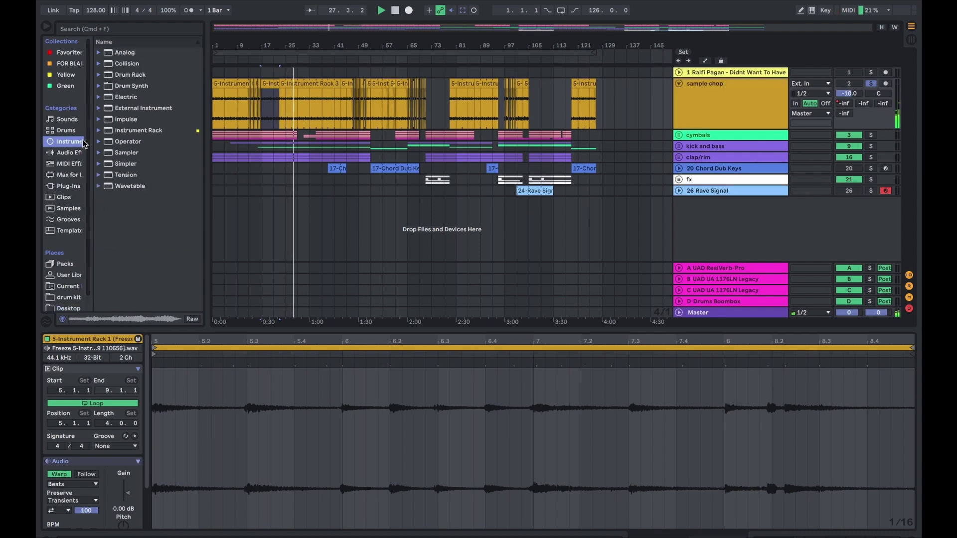
left_click_drag(122, 131, 618, 222)
left_click(696, 202)
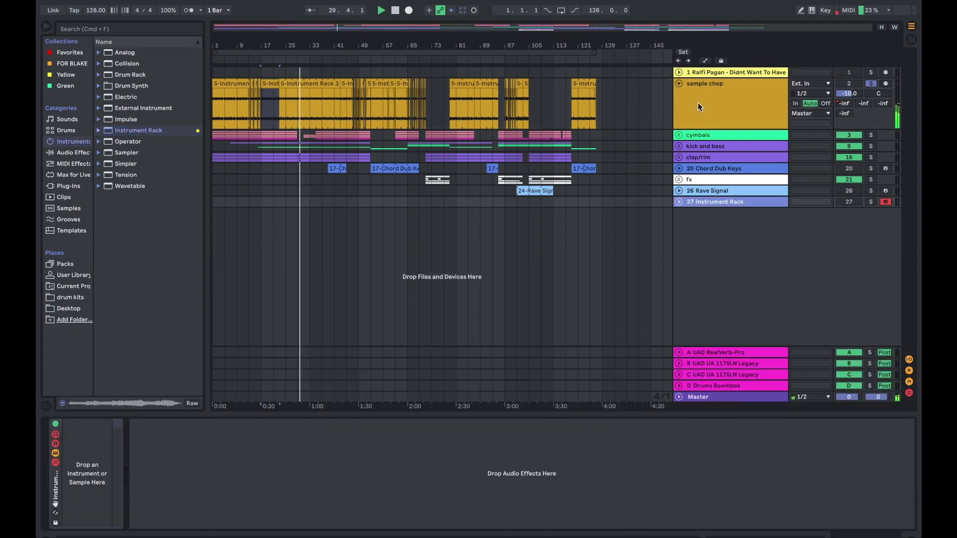
Step: Load the Ralfi Pagan MP3 from the Desktop folder into the new Instrument Rack as a sample
left_click(699, 71)
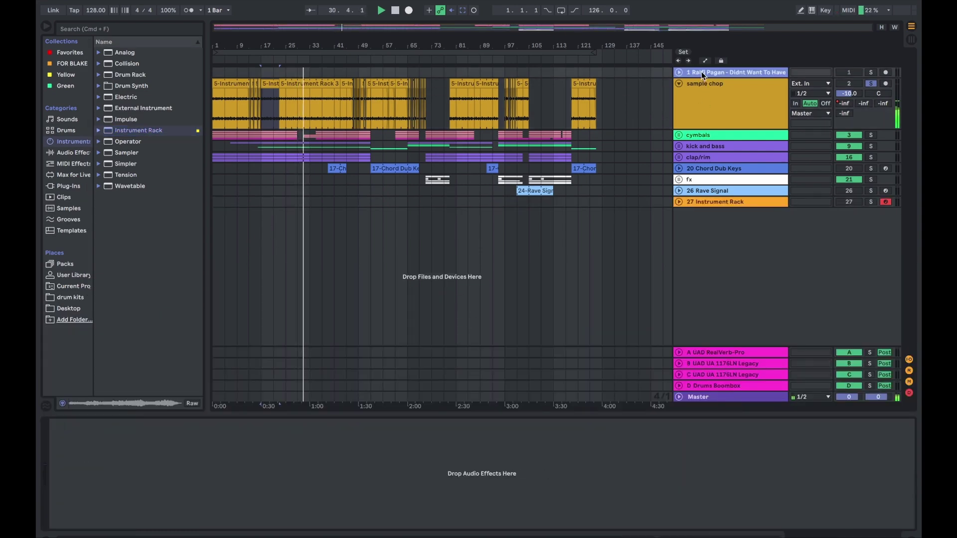
left_click(68, 309)
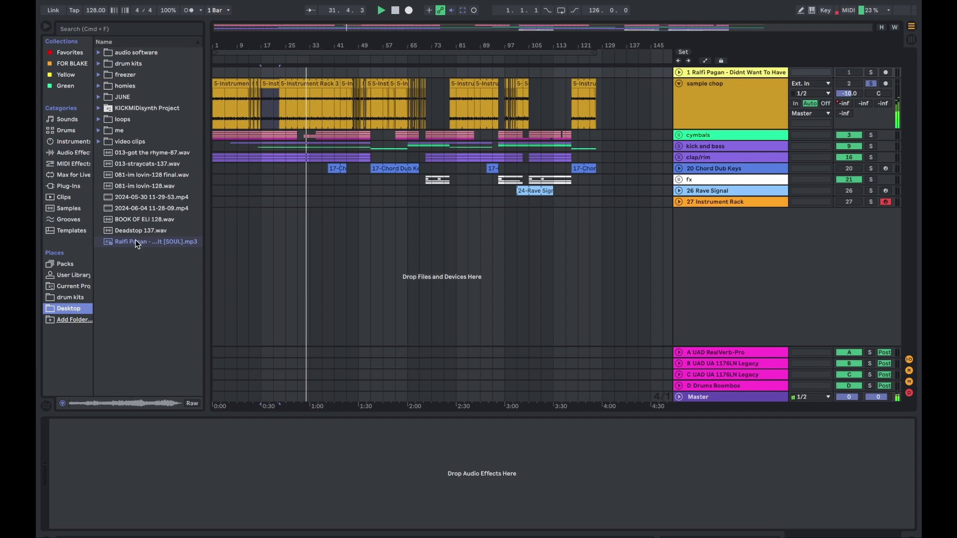
left_click_drag(136, 242, 82, 466)
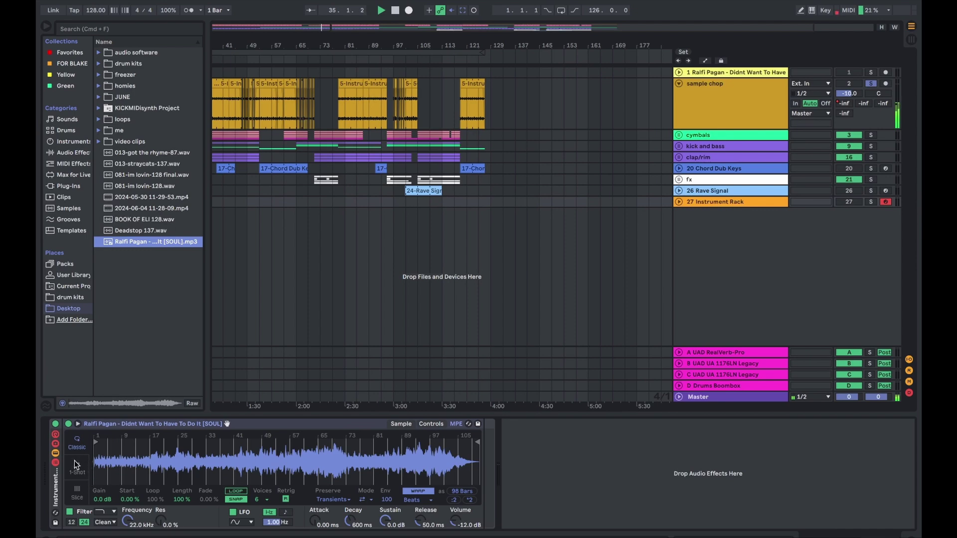
Step: Switch the loaded Ralfi Pagan sample to Slice playback mode
left_click(76, 486)
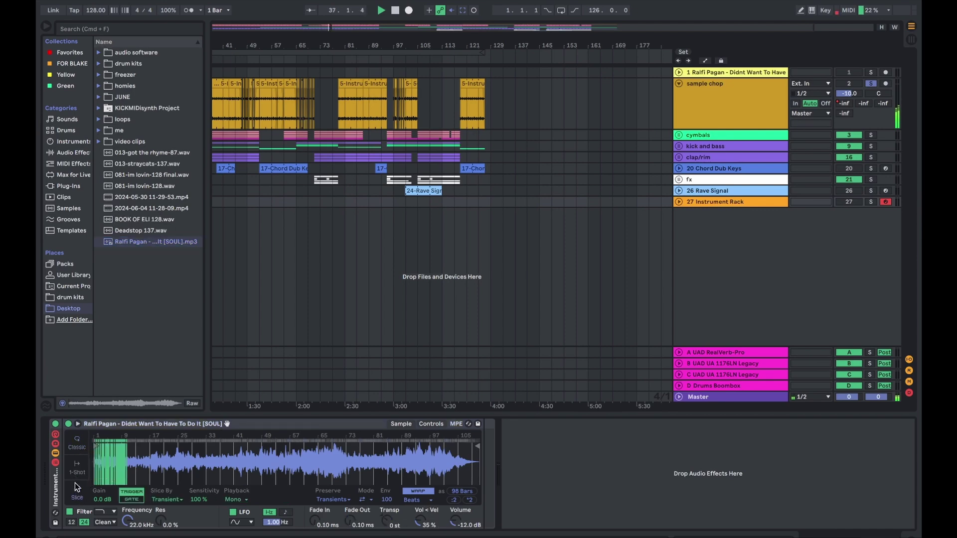
key("super+z")
left_click(81, 495)
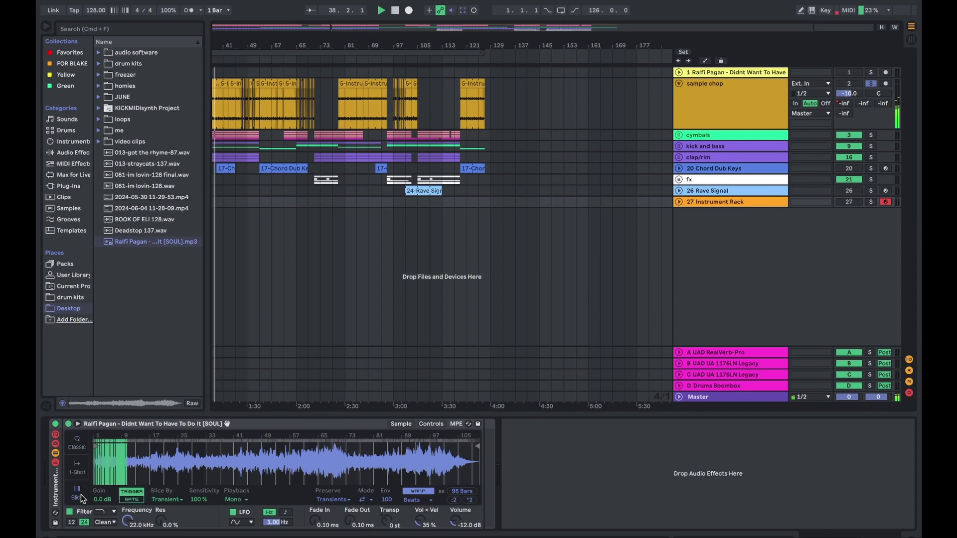
Step: Set the Ralfi Pagan sample's slicing method to Manual and magnify the waveform's opening bars
left_click(166, 499)
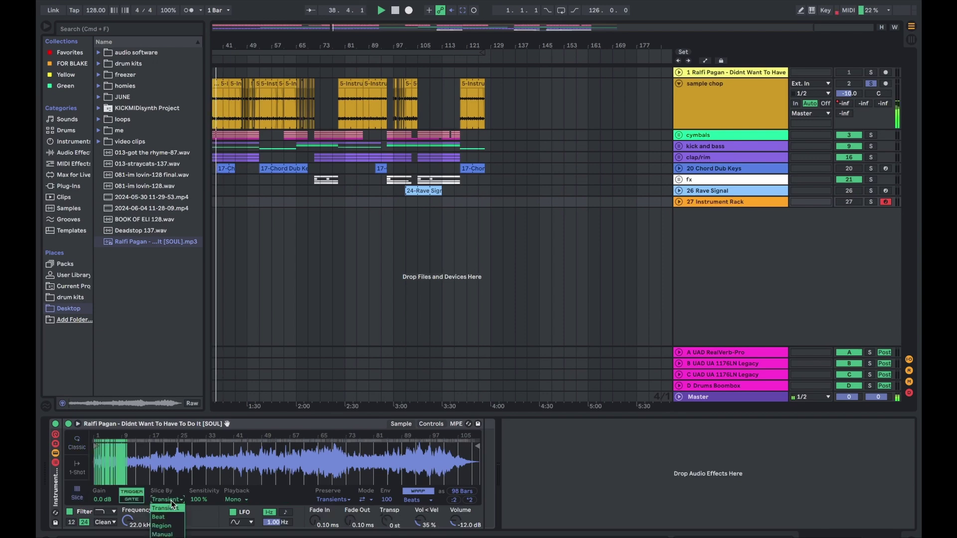
left_click(169, 535)
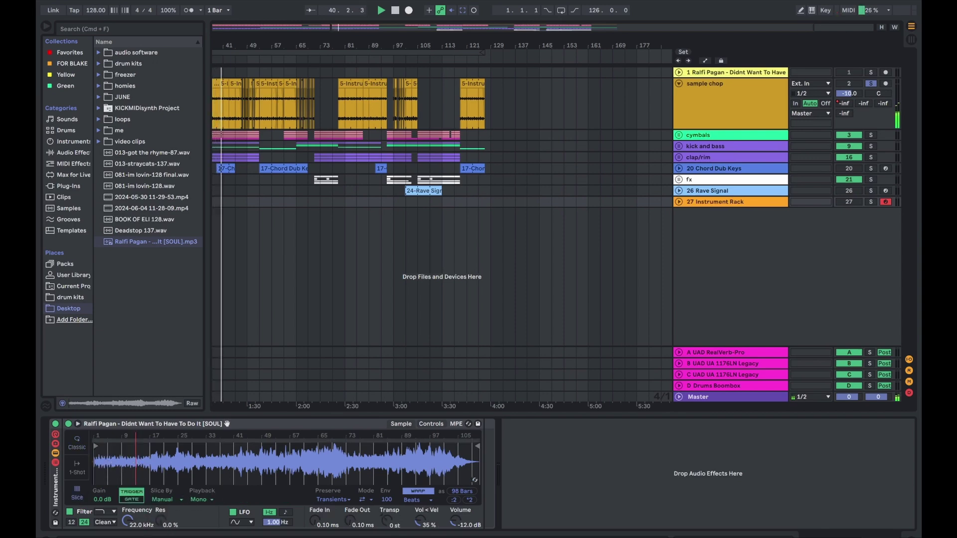
left_click_drag(114, 474, 168, 463)
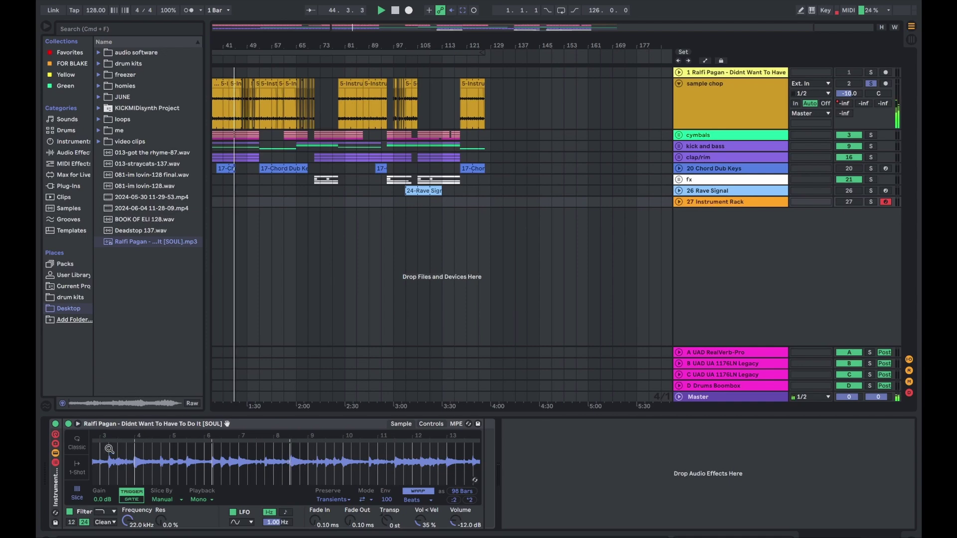
Step: Delete the Instrument Rack track below Rave Signal
left_click(708, 202)
key("Delete")
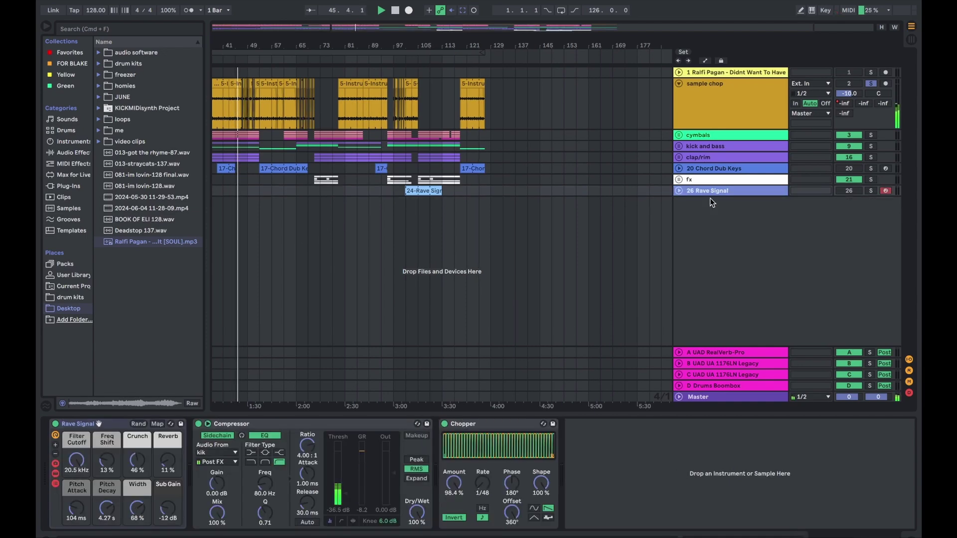
Step: Play the sample chop track from about bar 21 and examine its effect chain from Echo back to EQ Eight
scroll(433, 221, "left", 5)
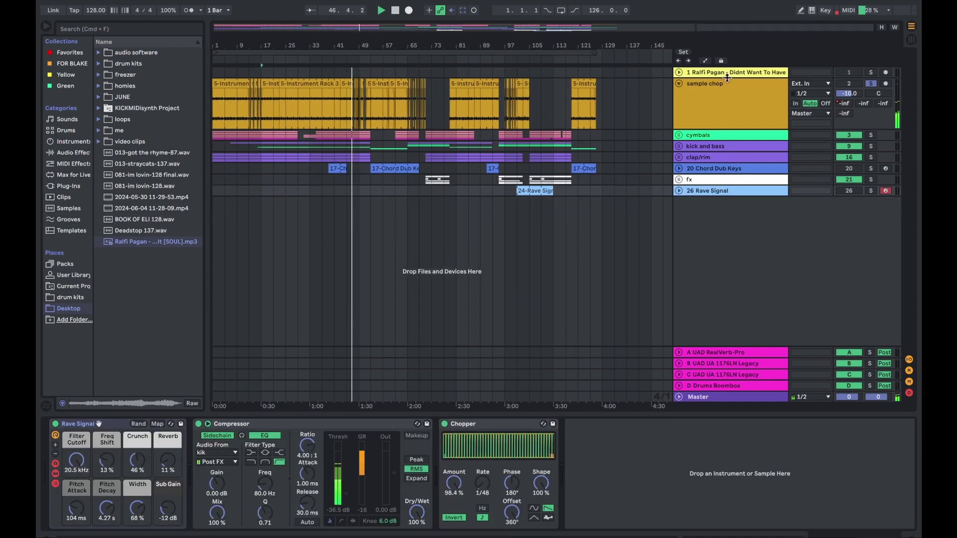
left_click(727, 77)
left_click(272, 100)
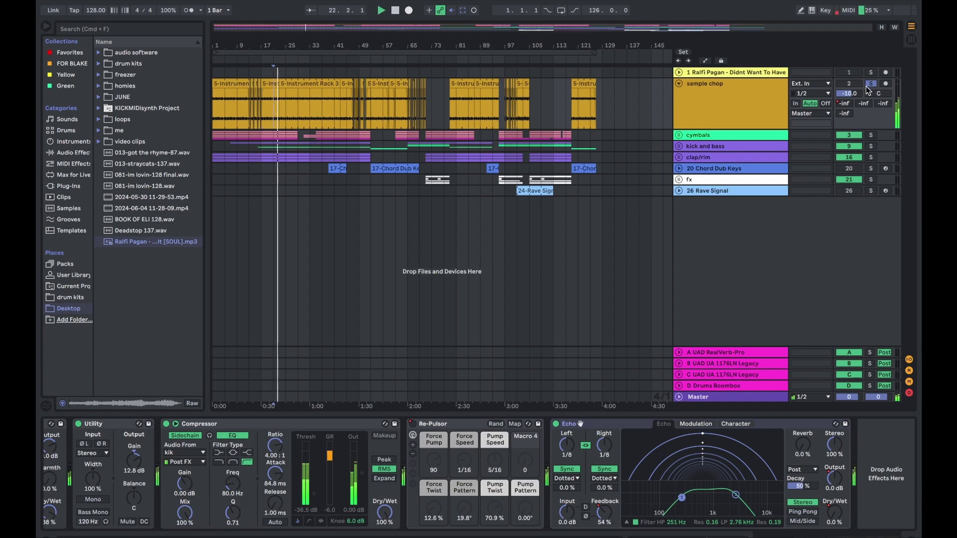
left_click(759, 93)
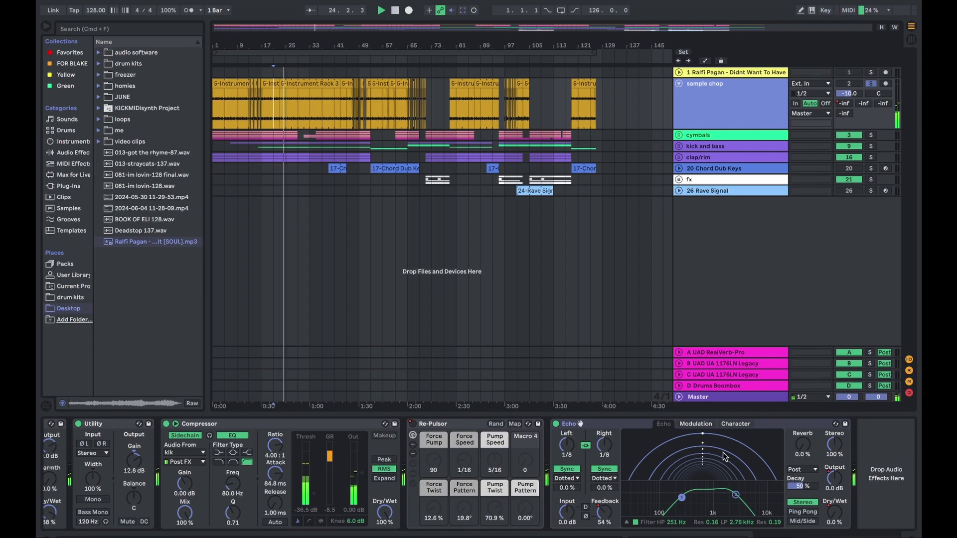
scroll(664, 443, "left", 3)
scroll(573, 434, "left", 8)
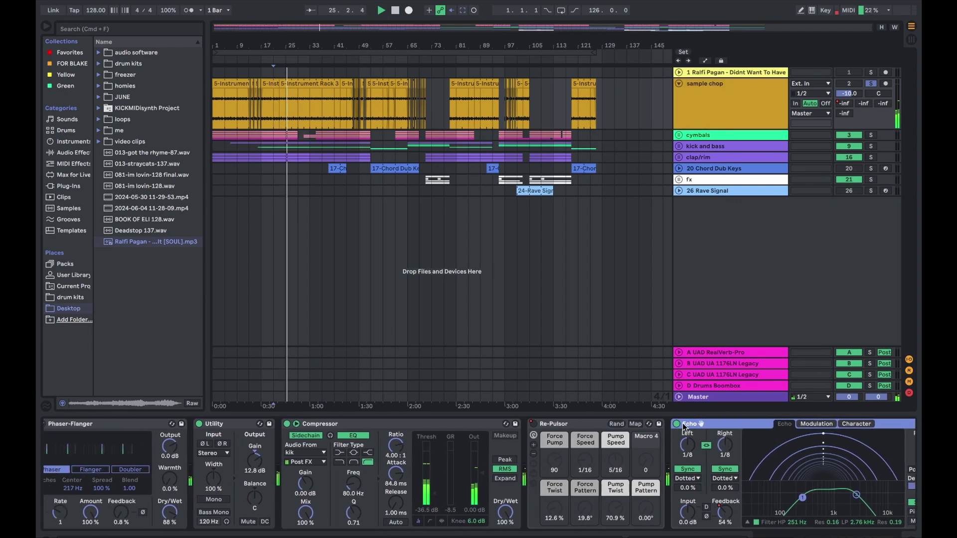
scroll(452, 429, "left", 9)
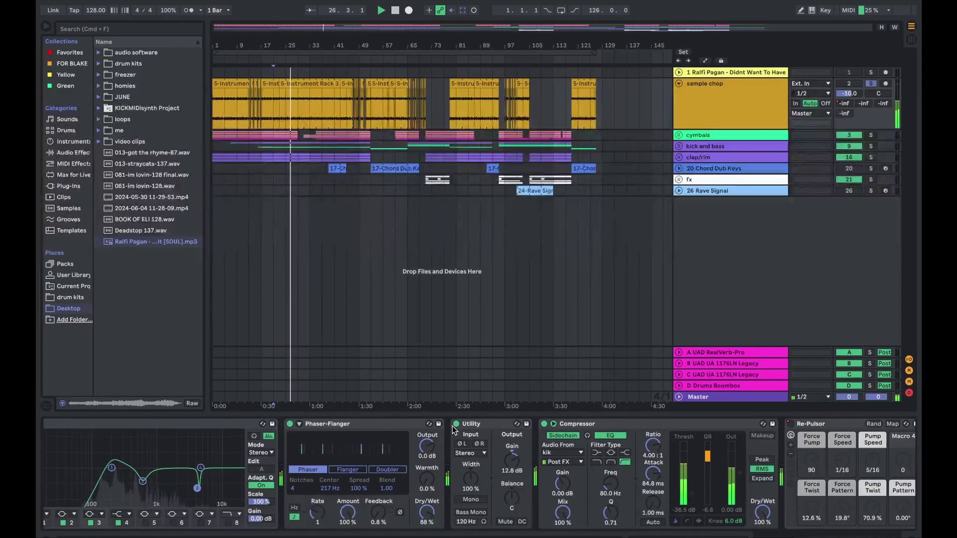
Step: Bypass both Compressors, the Phaser-Flanger and the EQ Eight in the sample chop track's effect chain
left_click(610, 424)
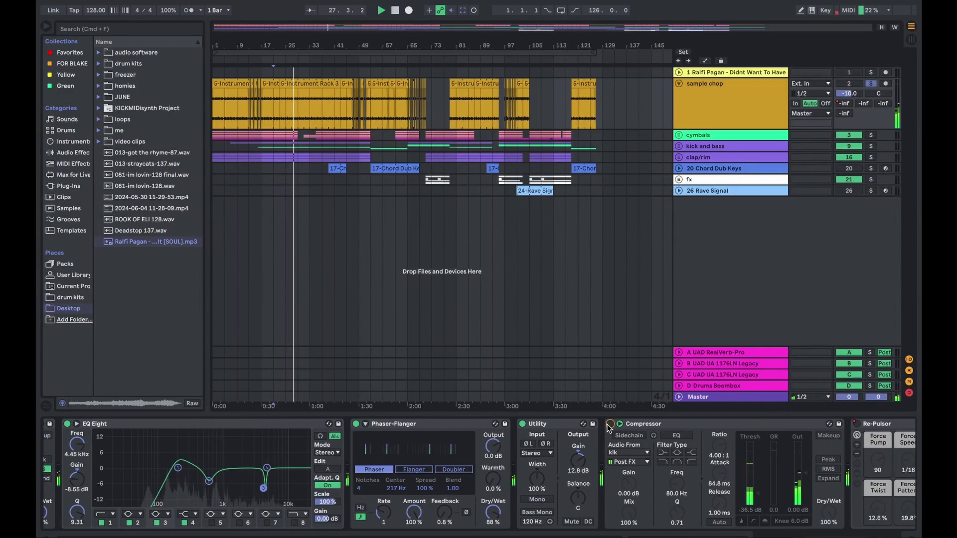
left_click(355, 424)
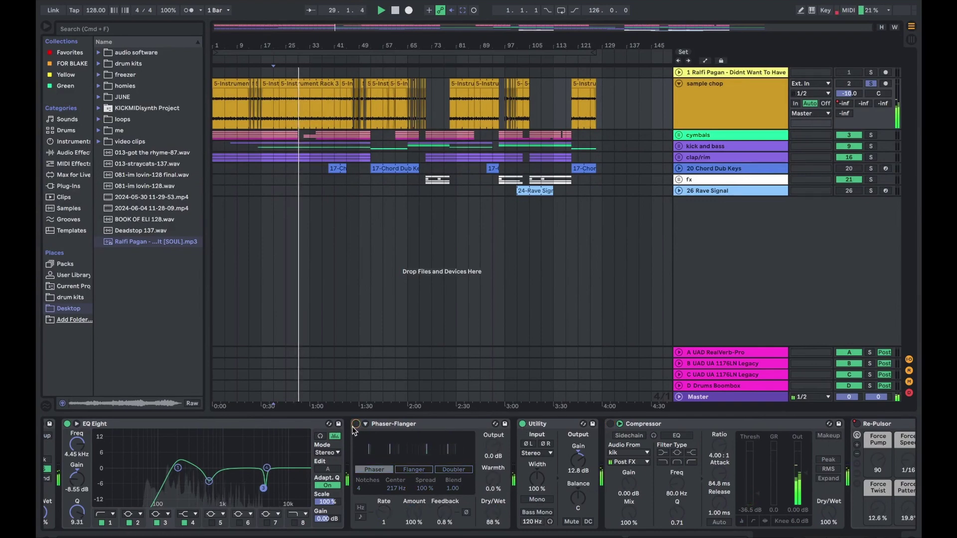
left_click(67, 424)
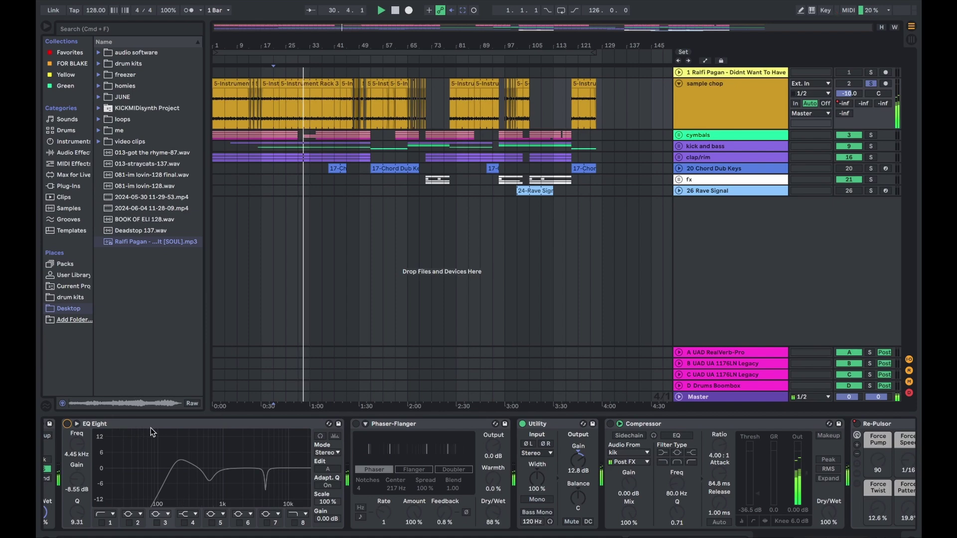
scroll(299, 438, "left", 3)
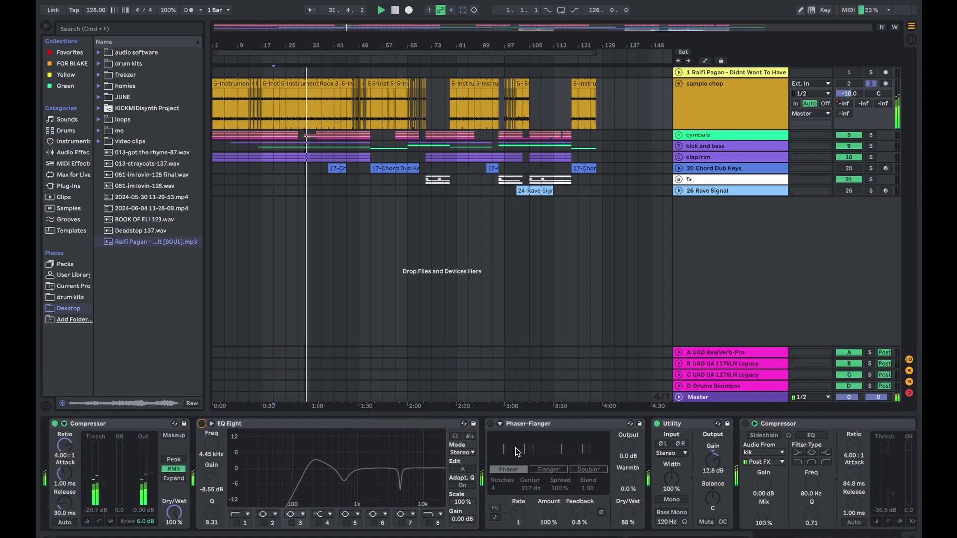
left_click(54, 423)
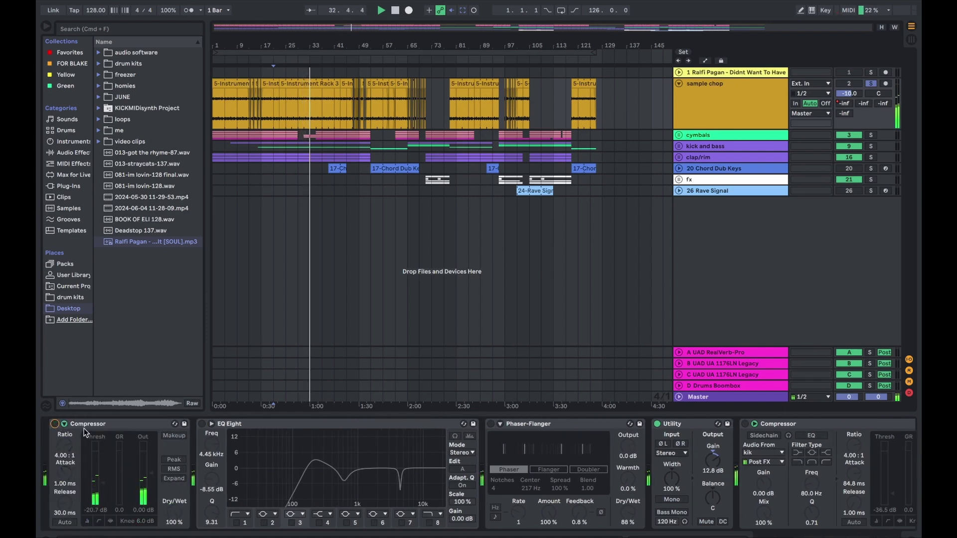
Step: Select the sample chop devices from the first Compressor through the second and switch them all back on together
left_click(849, 423)
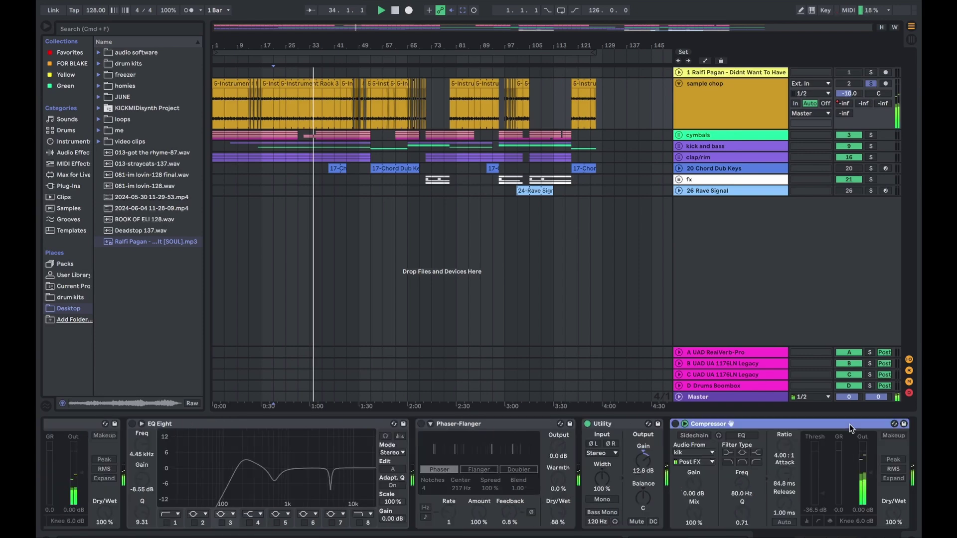
left_click(129, 428, "shift")
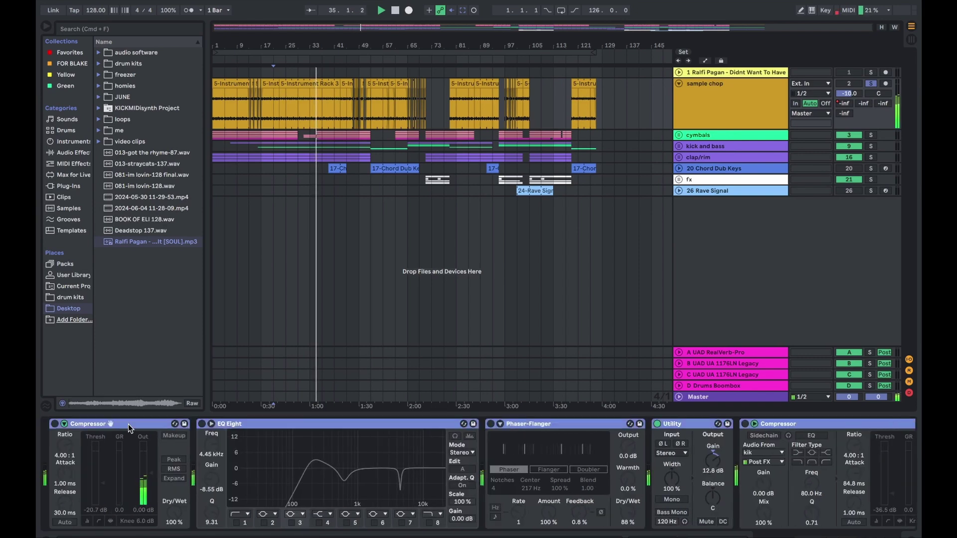
left_click(54, 424)
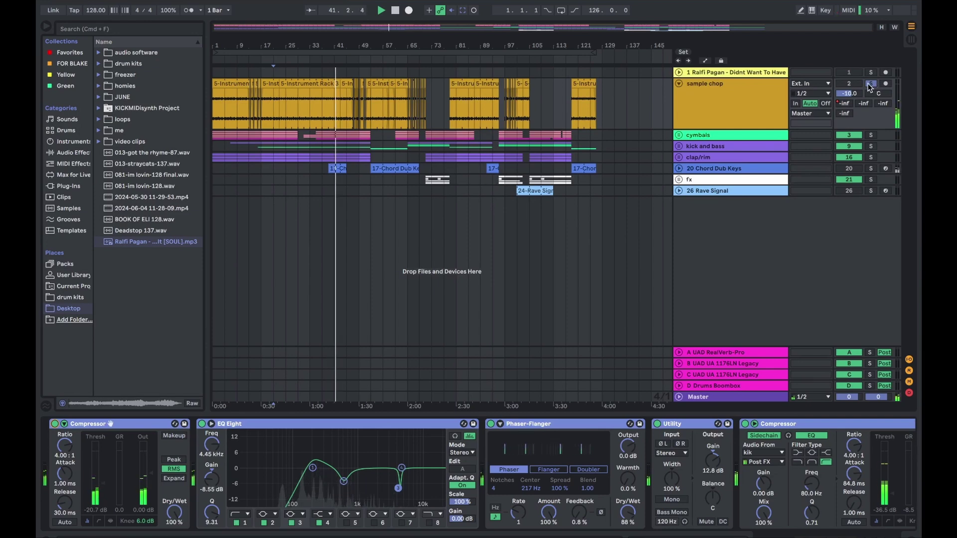
Step: Unfold the kick and bass group and play from bar 17 with everything except sample chop and kik muted
left_click(260, 179)
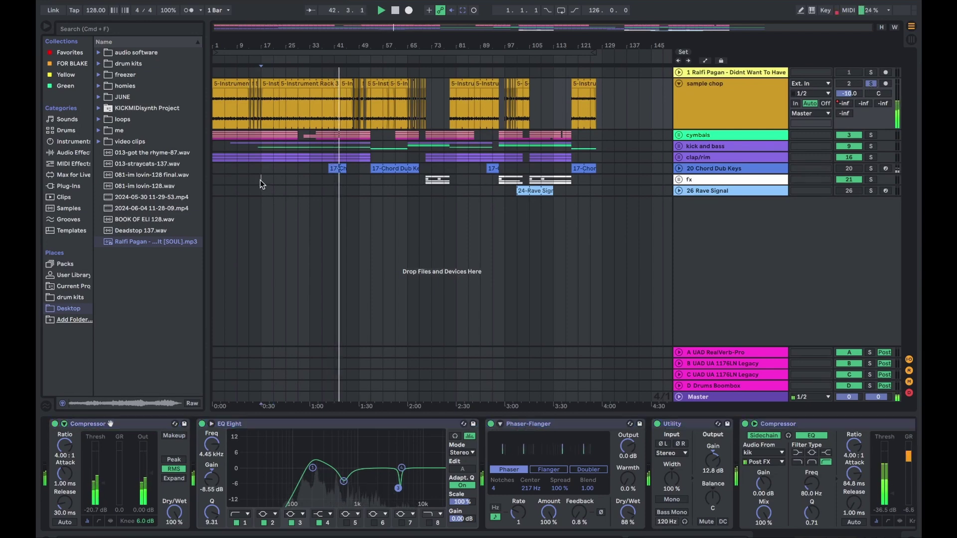
key("space")
left_click(679, 145)
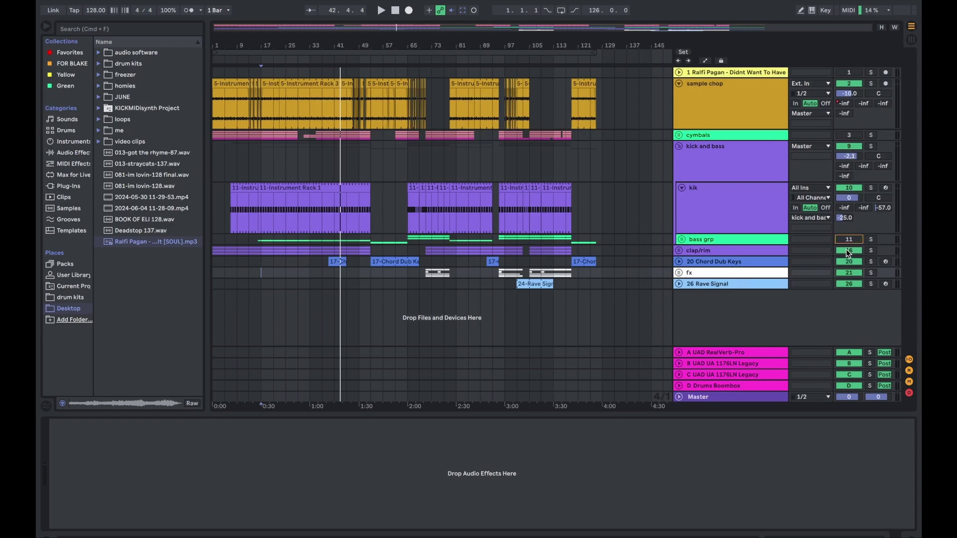
key("space")
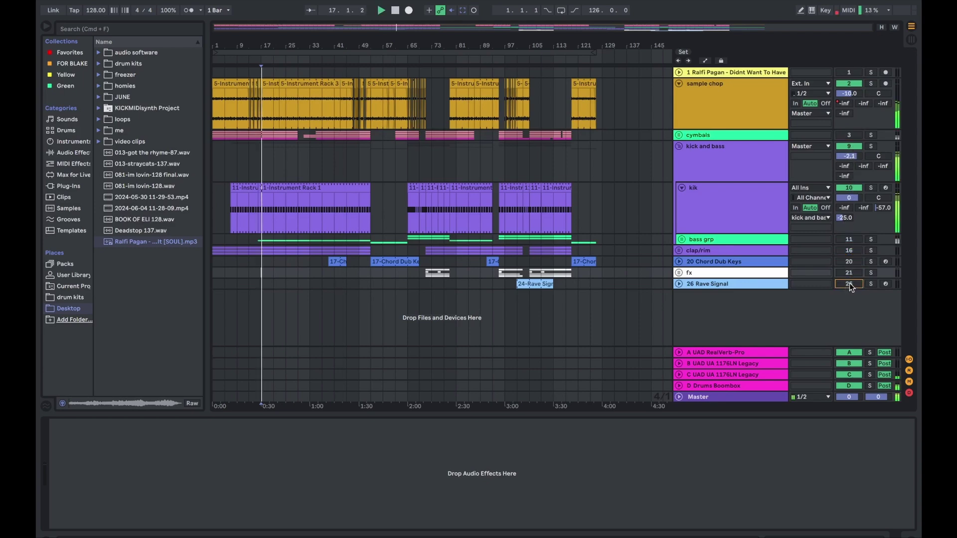
Step: Examine the kik track's device chain through to the Glue Compressor and mute the sample chop track
left_click(738, 198)
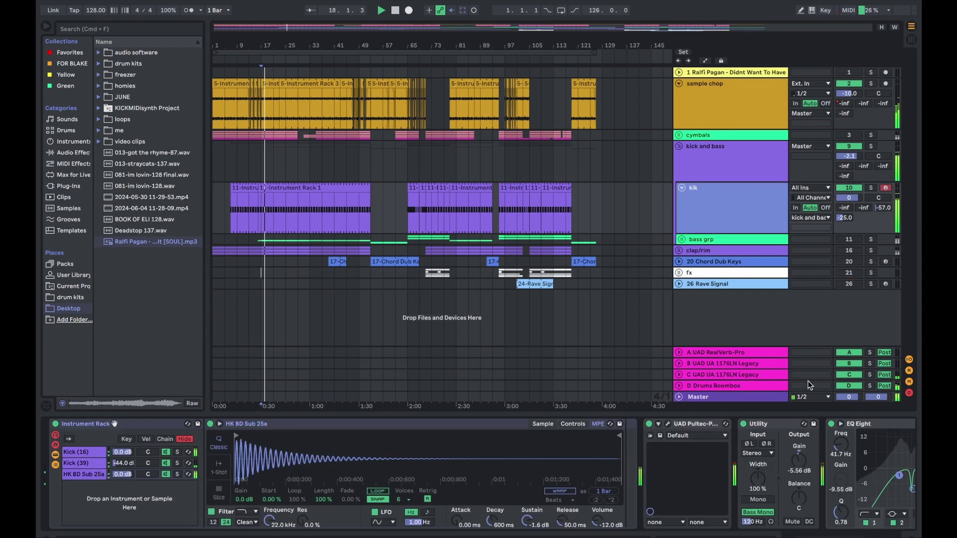
scroll(305, 491, "right", 10)
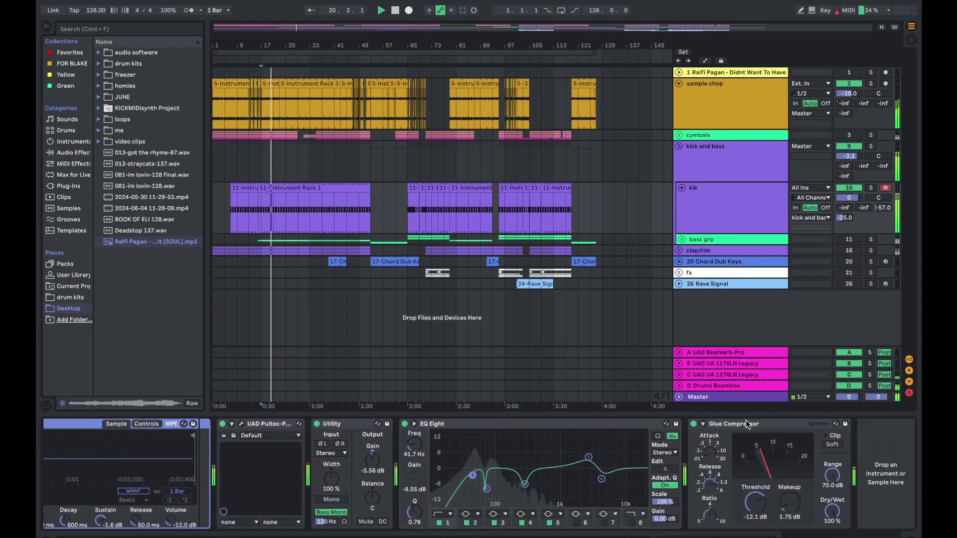
left_click(848, 84)
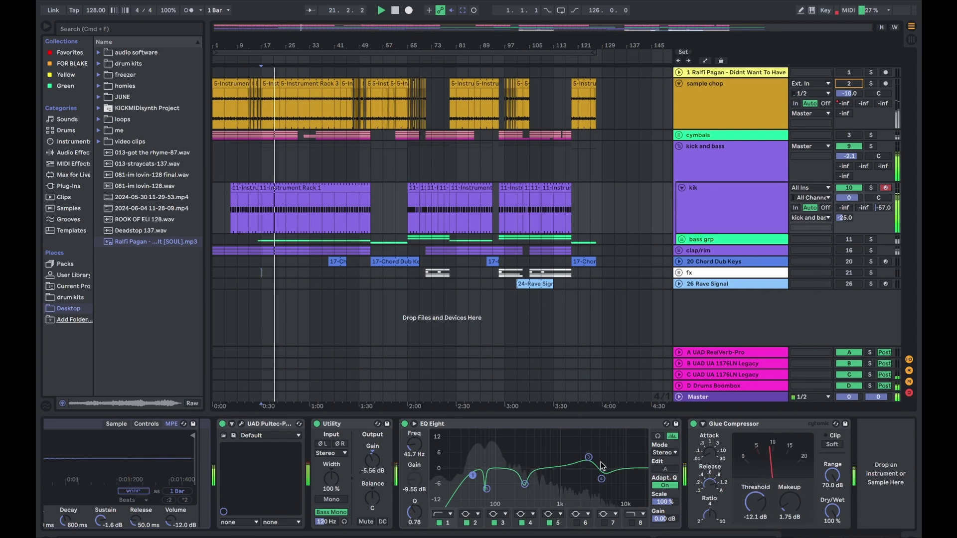
Step: Solo the kik track and audition its Kick (16) and Kick (39) chains in isolation
scroll(152, 456, "left", 10)
left_click(177, 452)
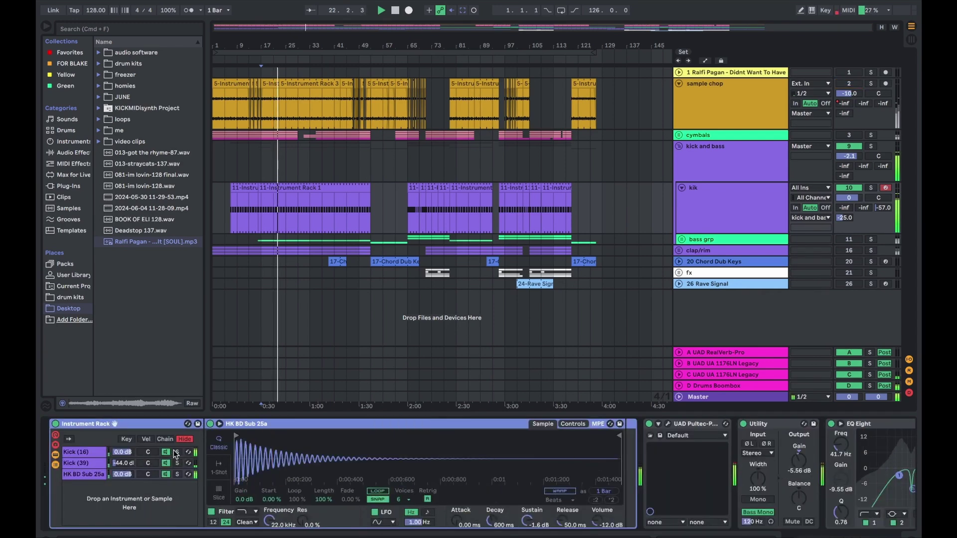
left_click(178, 463)
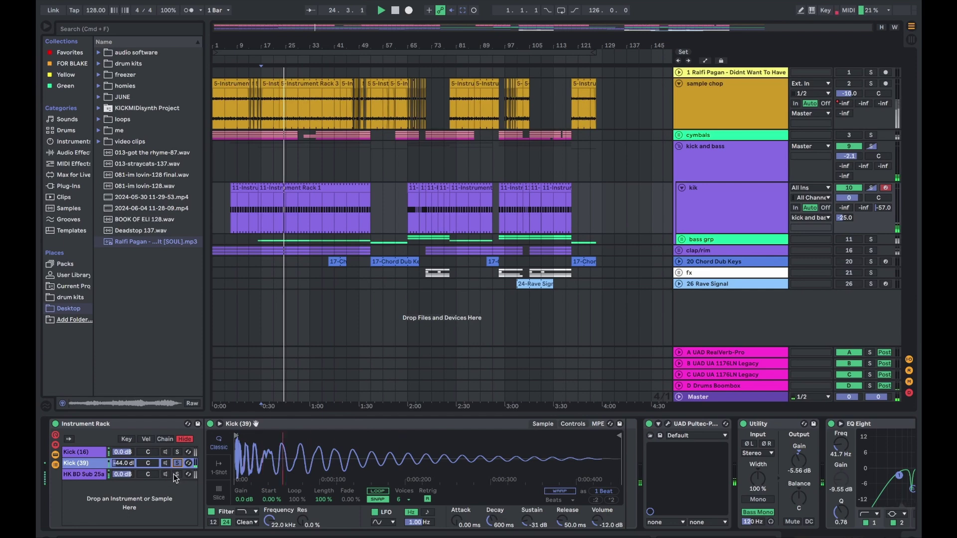
left_click(177, 452)
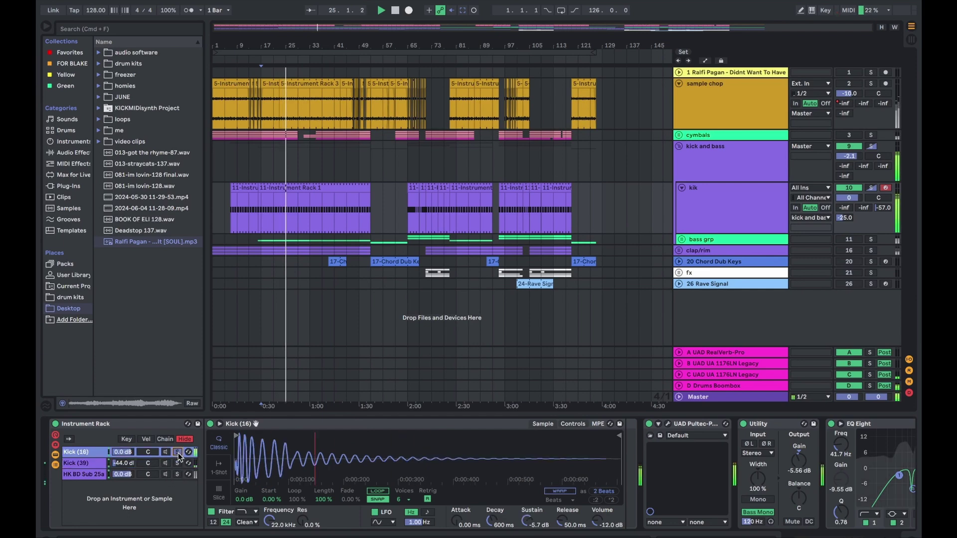
left_click(84, 463)
Step: Browse the Kicks folder of J Dilla Drum Kit + Sounds in drum kits and preview several kicks, ending on Kick (12).wav
left_click(75, 298)
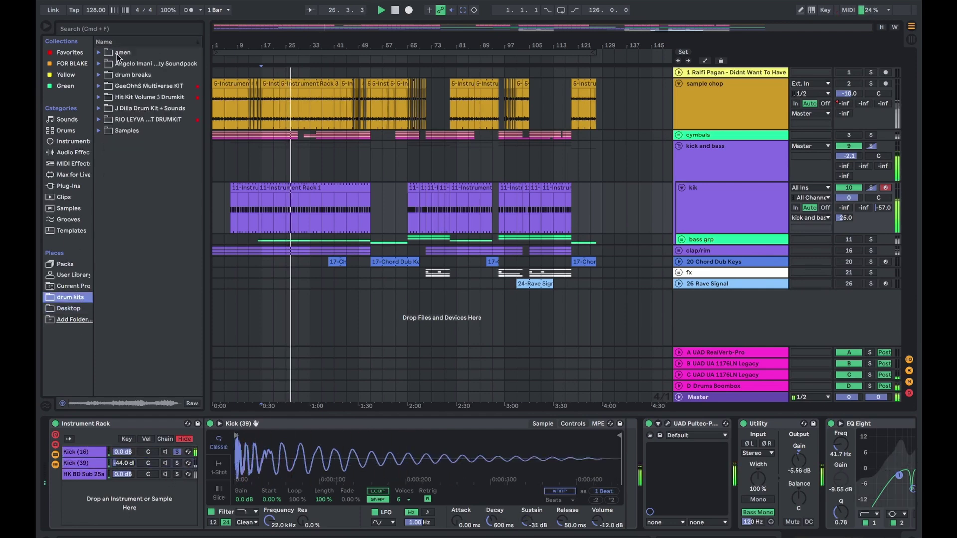
left_click(98, 108)
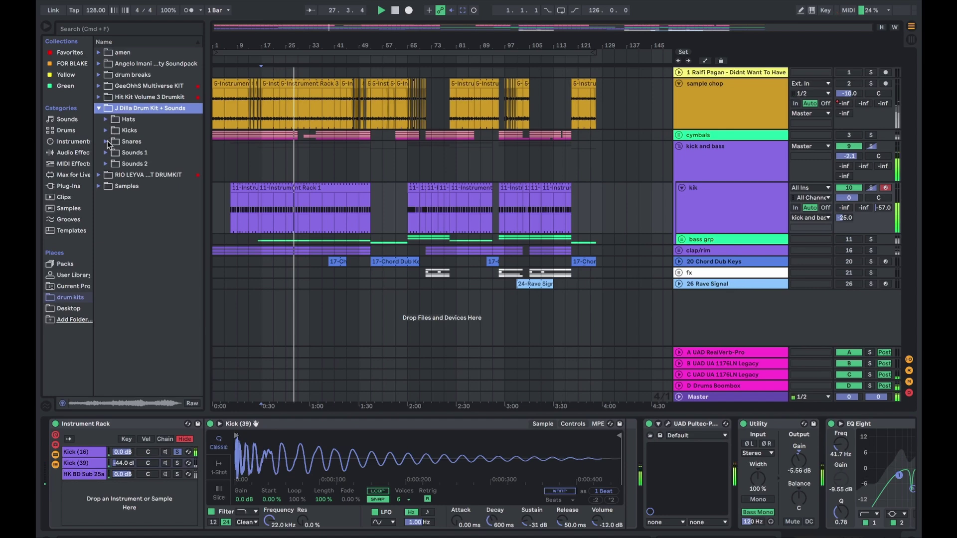
left_click(108, 142)
left_click(105, 130)
left_click(144, 185)
left_click(143, 219)
left_click(143, 263)
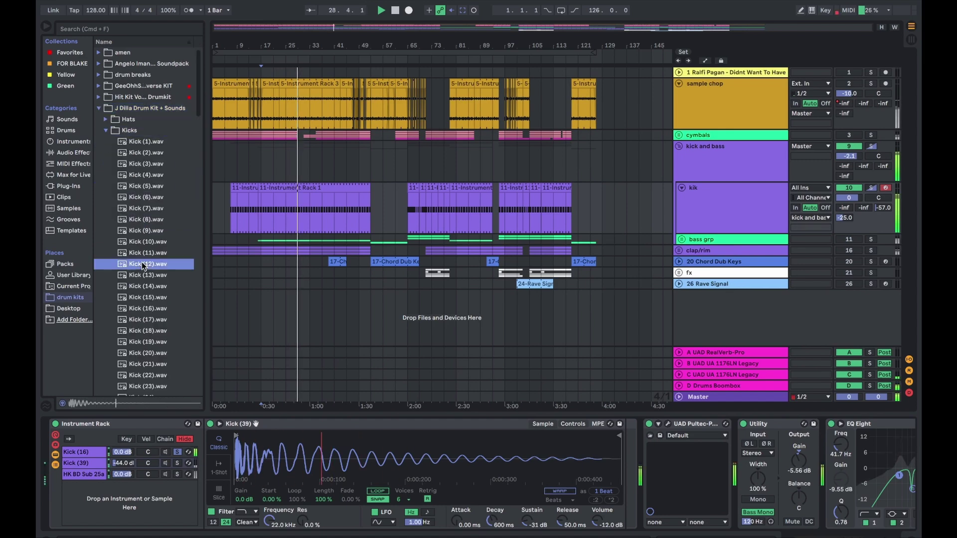
Step: Solo the Kick (39) chain, switch the solo to HK BD Sub 25a and play it from bar 17
left_click(178, 464)
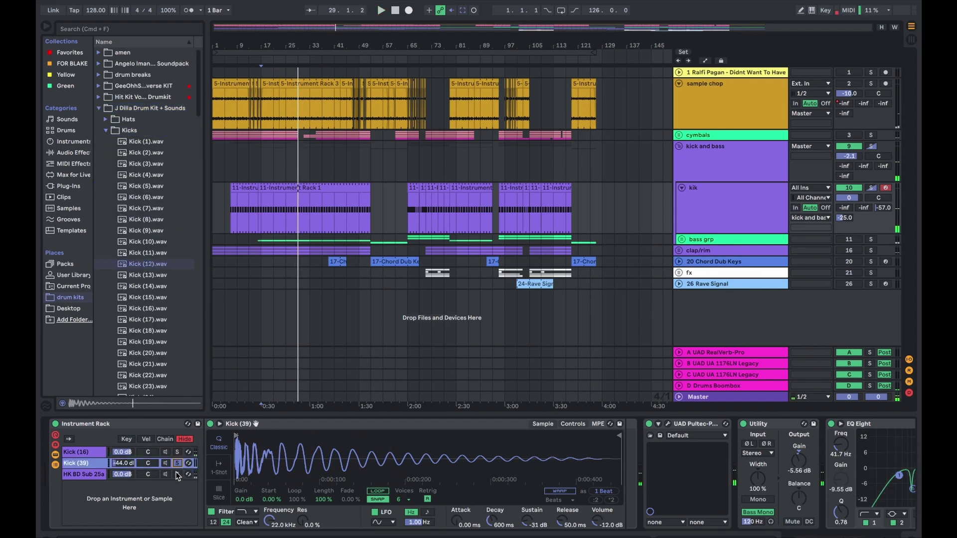
left_click(178, 475)
key("space")
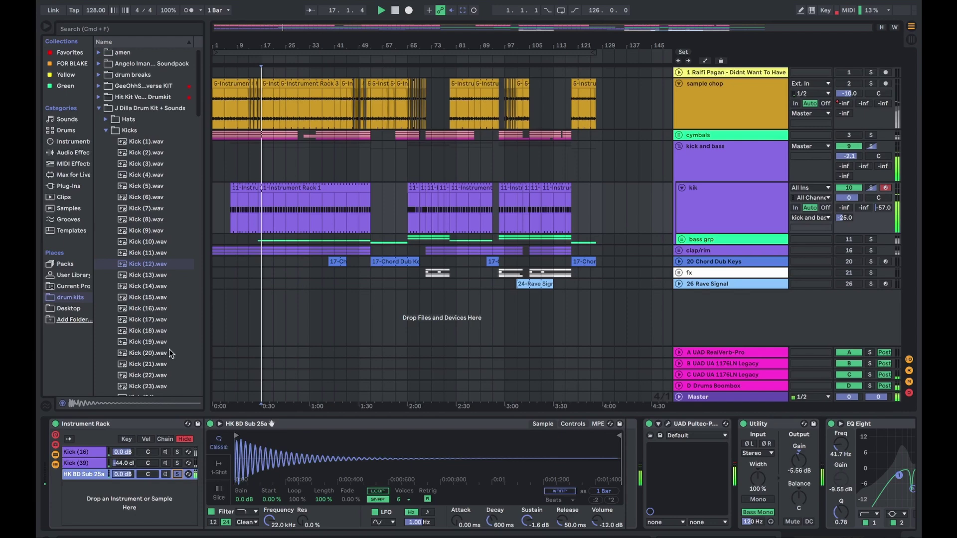
Step: Browse Hit Kit Volume 3 Drumkit to the BD Sub folder, preview its bass drum sample 12, and collapse the kit
left_click(99, 108)
left_click(99, 97)
left_click(106, 108)
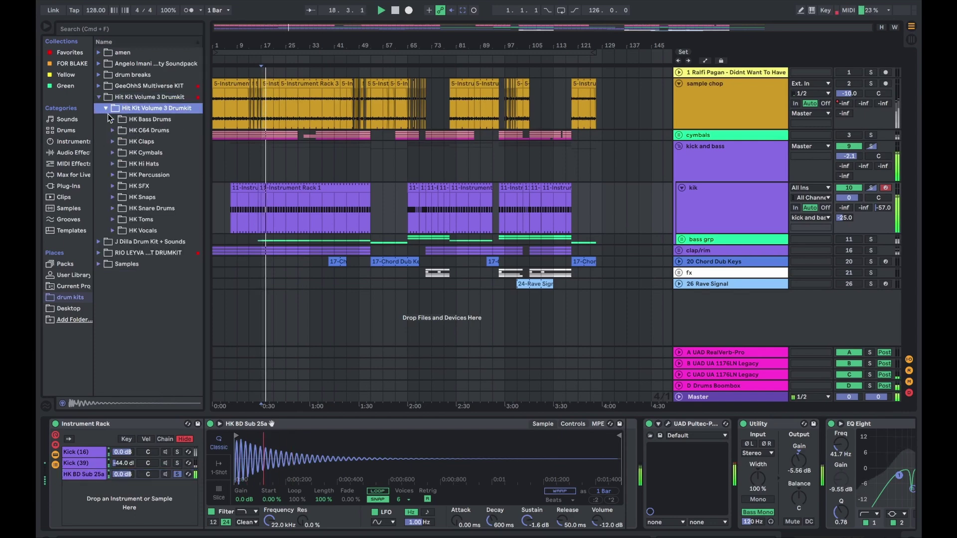
left_click(112, 119)
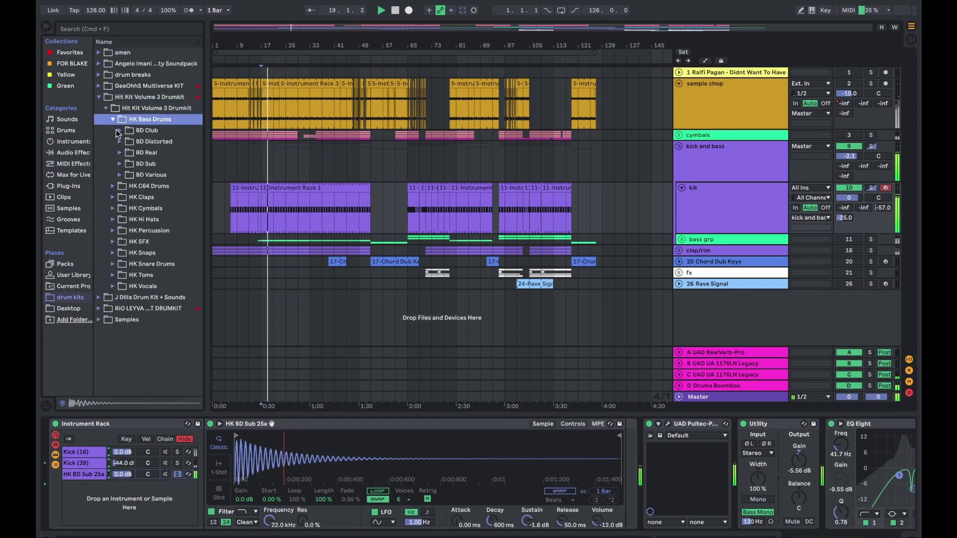
left_click(119, 163)
left_click(155, 297)
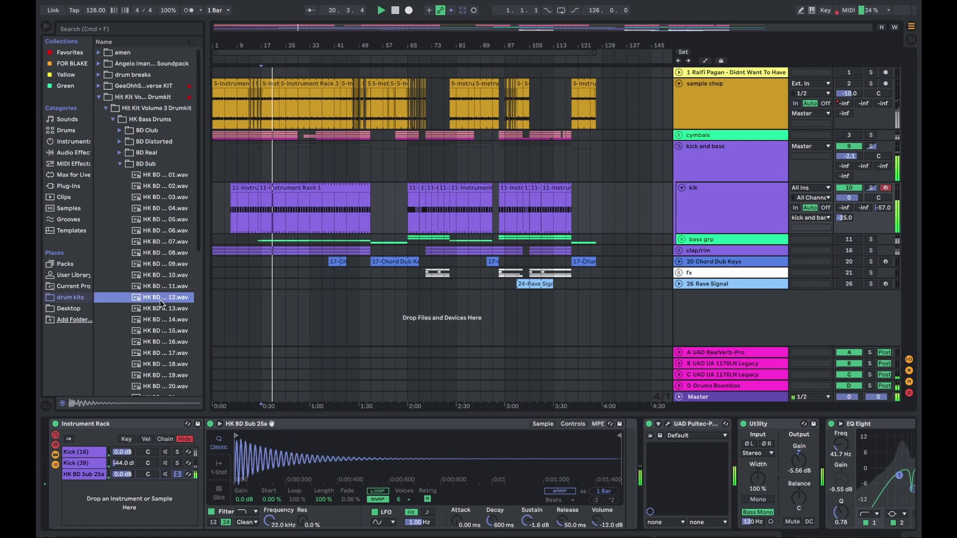
left_click(98, 96)
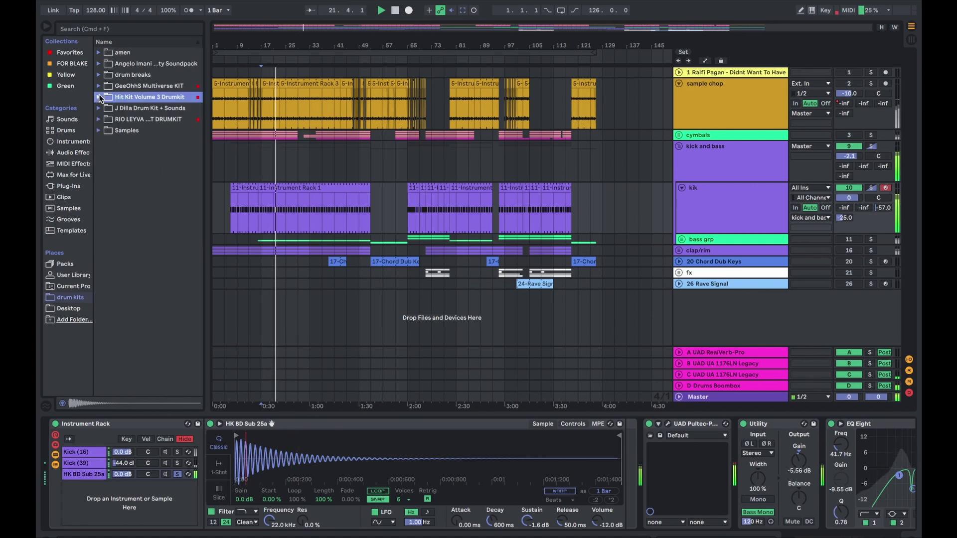
Step: Switch the chain solo to Kick (39), then bypass and re-enable all the kik track's effects together to compare the sound
left_click(60, 153)
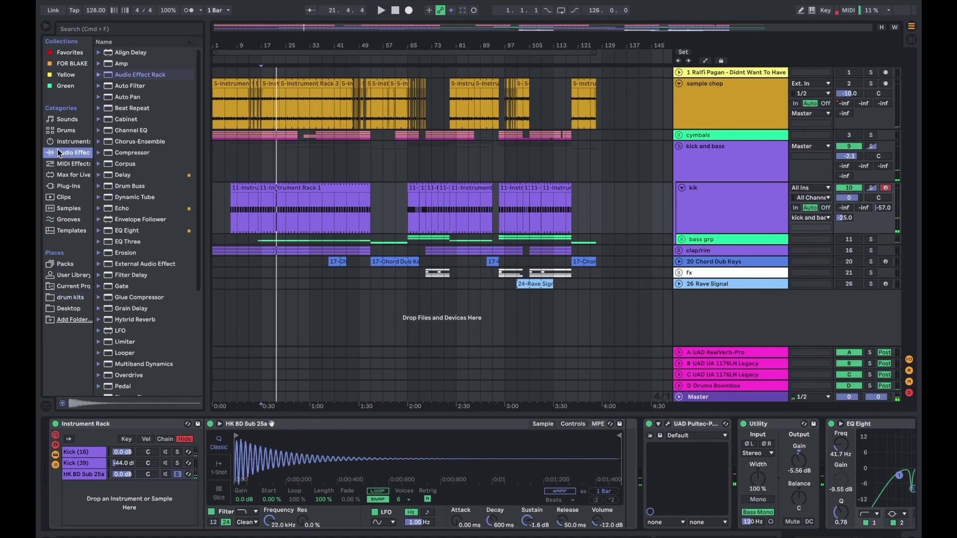
left_click(176, 464)
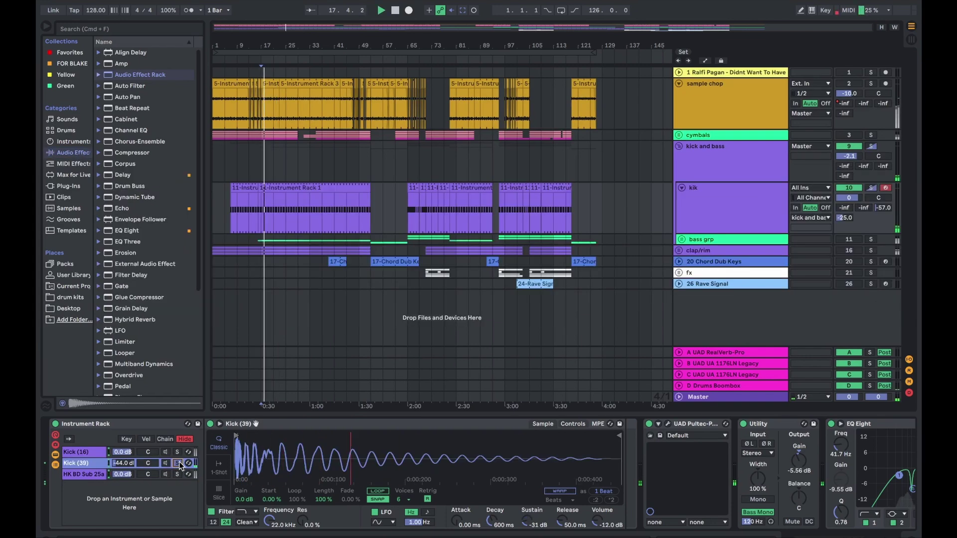
scroll(733, 448, "right", 5)
left_click(733, 447)
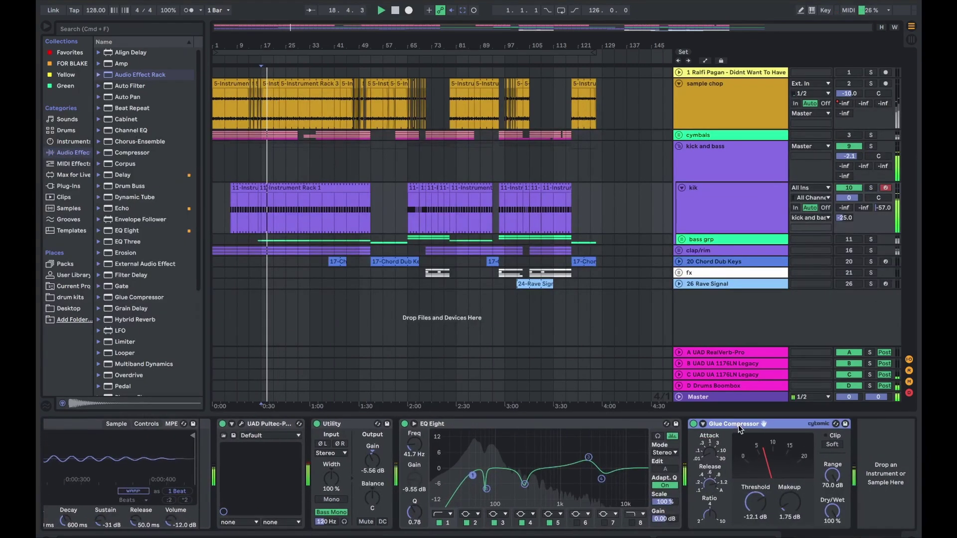
left_click(261, 424, "shift")
left_click(224, 424)
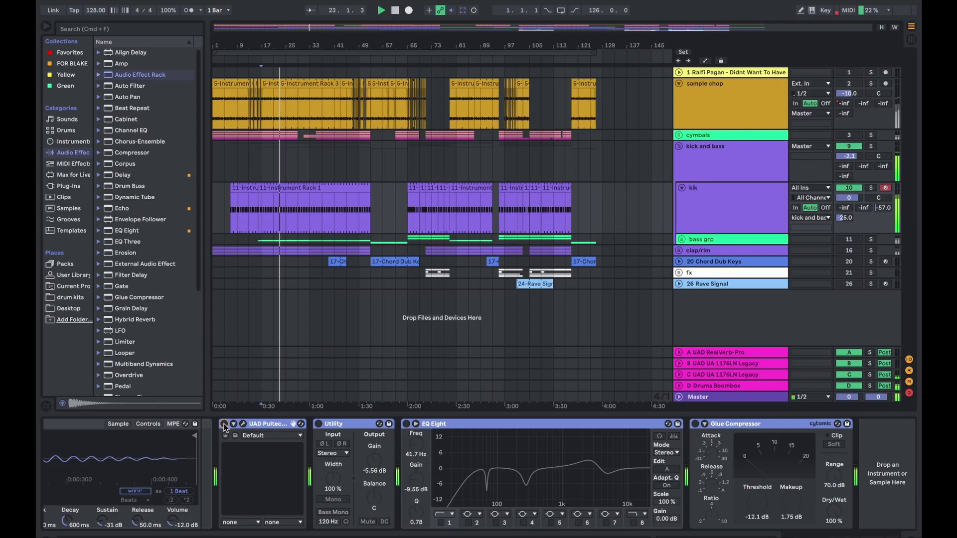
left_click(224, 424)
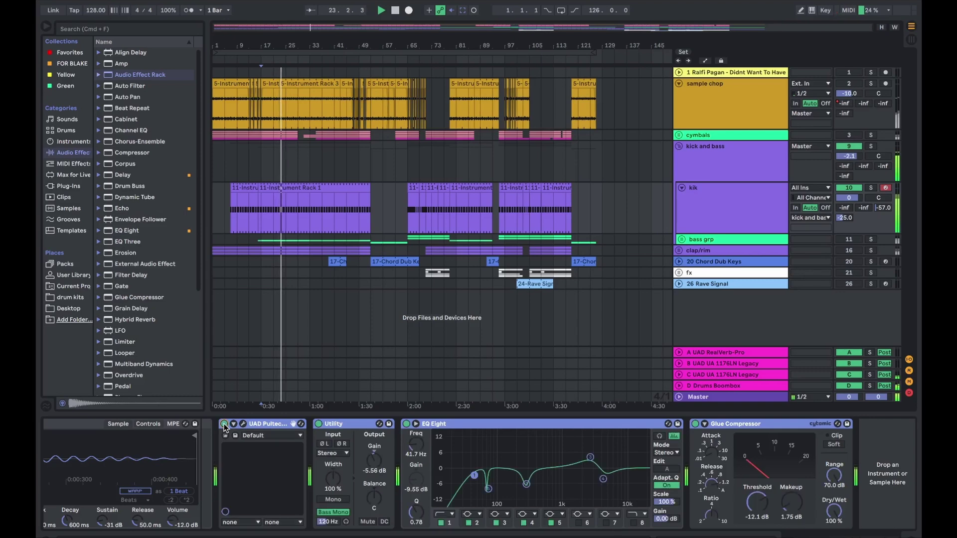
Step: Go through the UAD Pultec and Utility on the kik track, and compare the sound with EQ Eight off and on
left_click(265, 424)
left_click(349, 425)
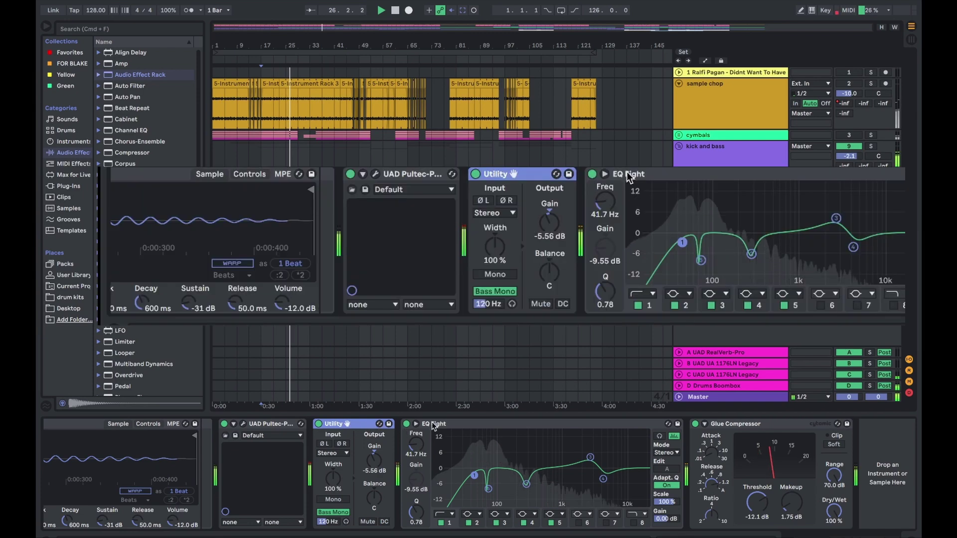
left_click(406, 424)
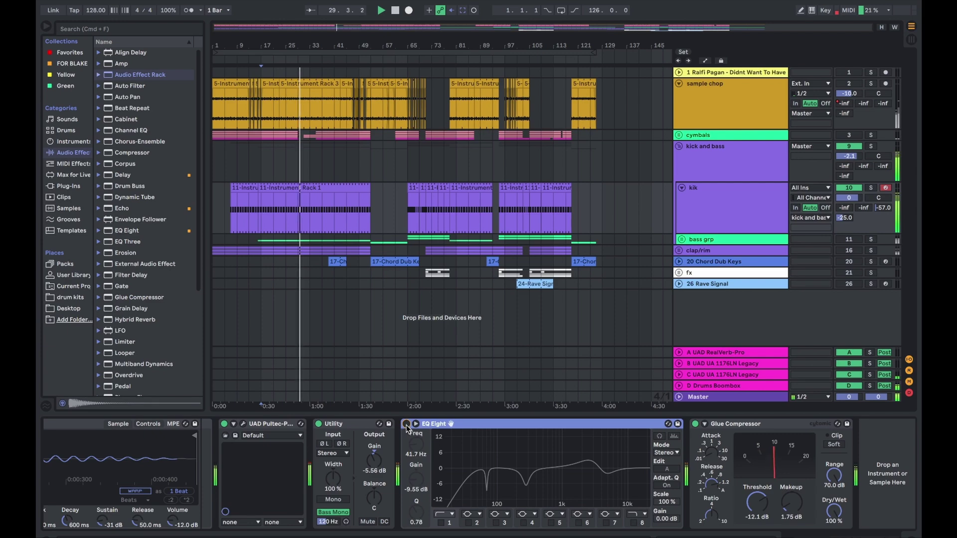
left_click(405, 424)
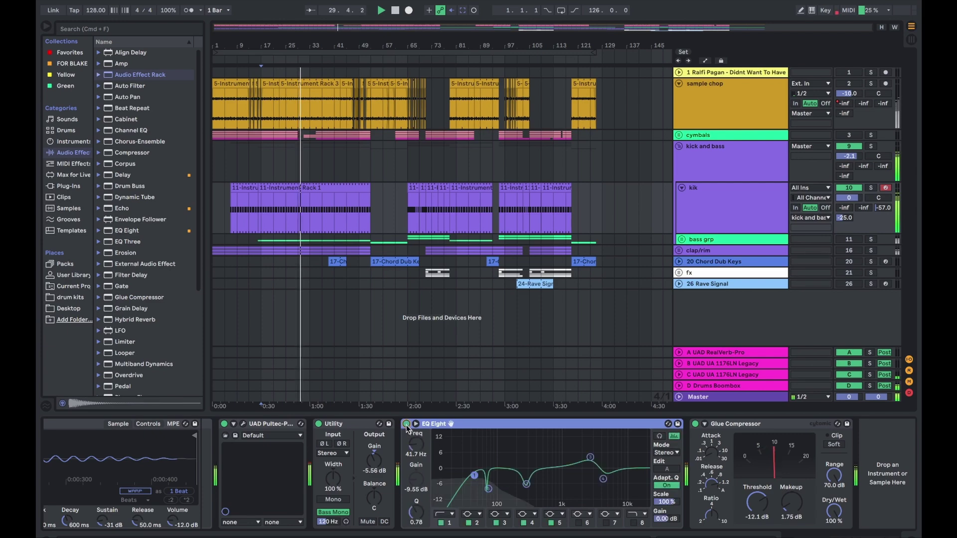
Step: Bypass and re-enable the Glue Compressor on the kik track to compare the kick with and without compression
left_click(723, 424)
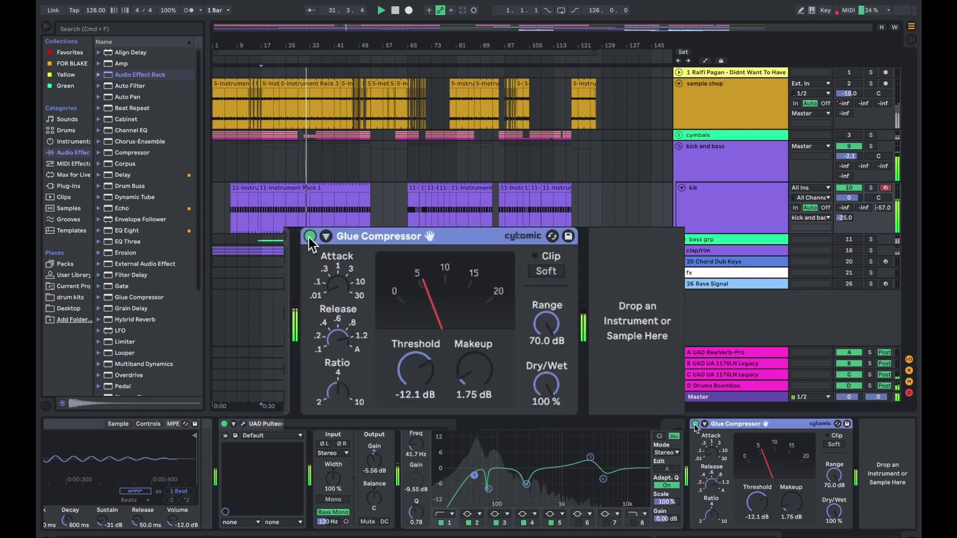
left_click(695, 424)
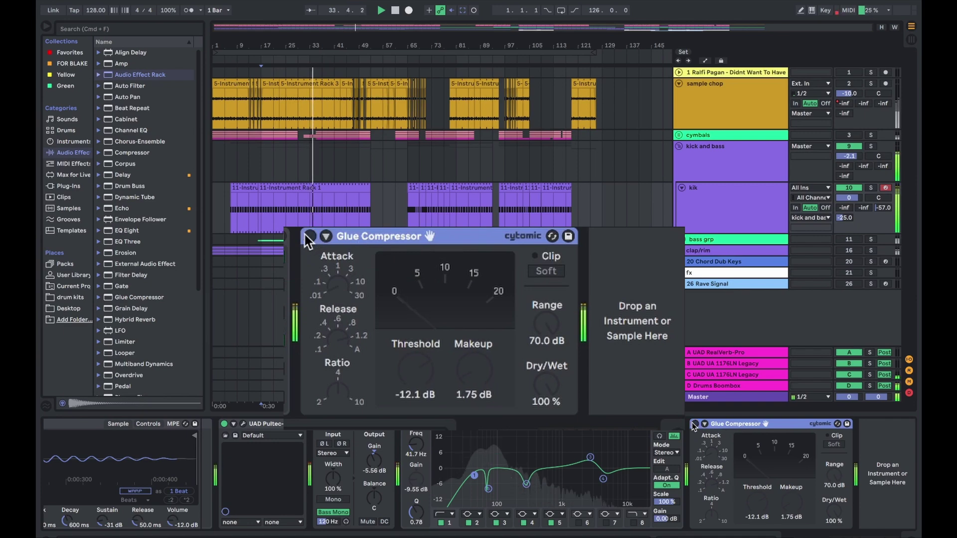
left_click(695, 425)
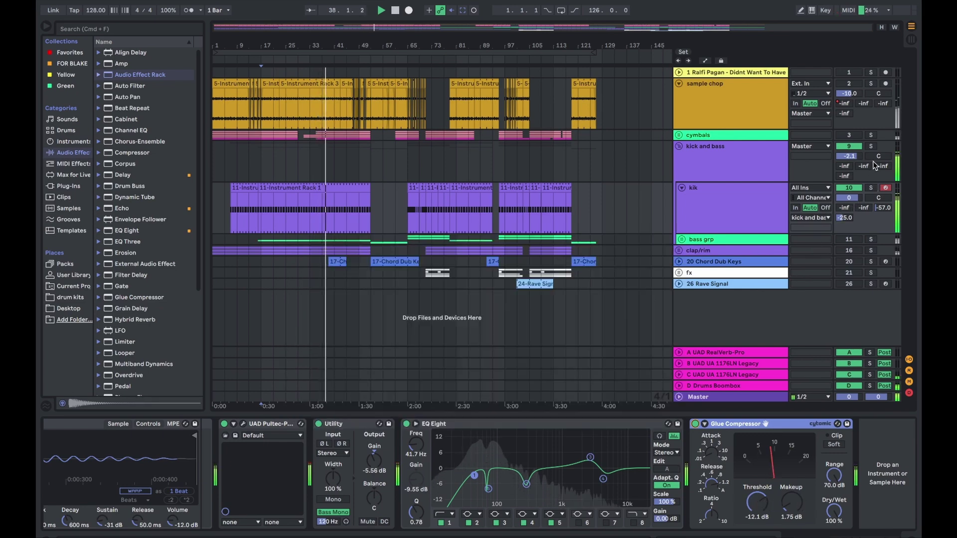
Step: Check the kik track's sends, show return C UAD UA 1176LN Legacy and toggle its solo on and off
left_click(771, 157)
left_click(738, 204)
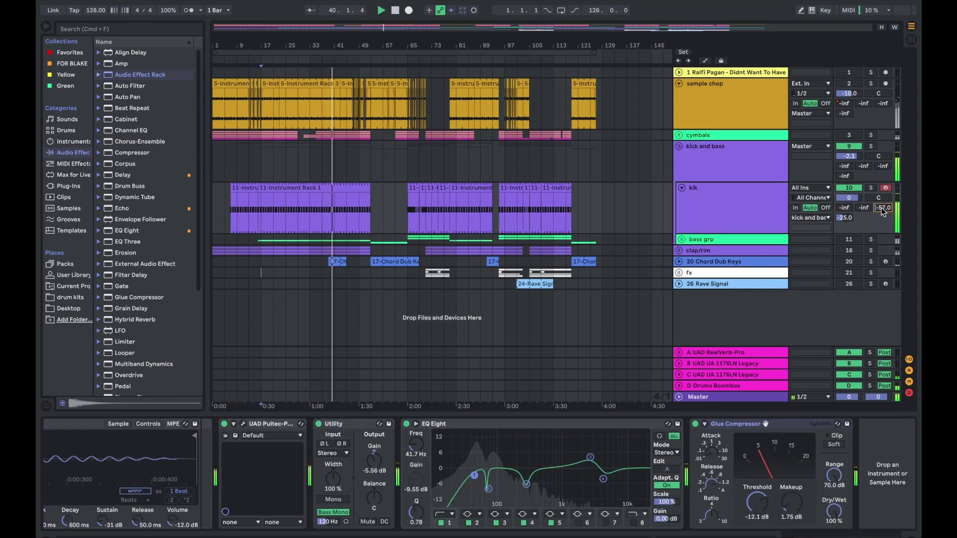
left_click(746, 378)
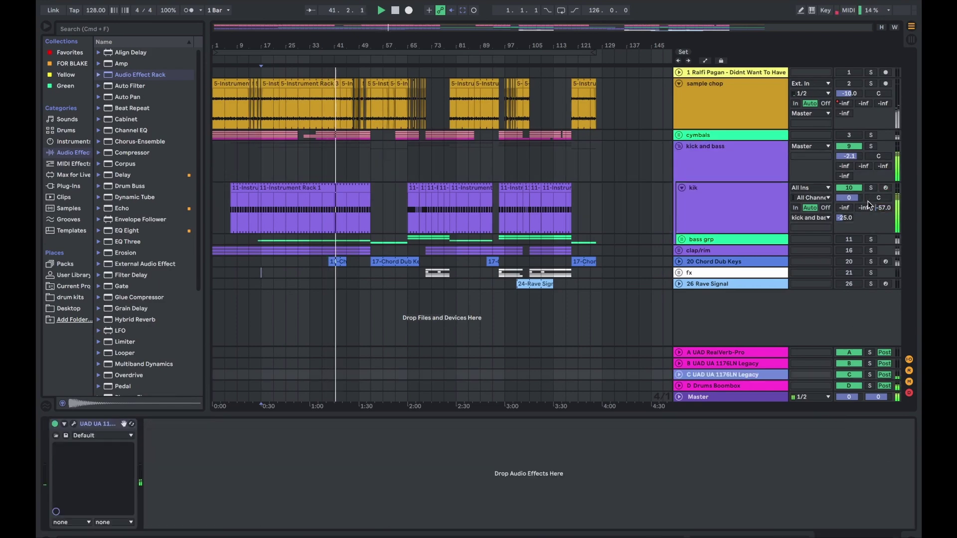
left_click(870, 377)
left_click(870, 377)
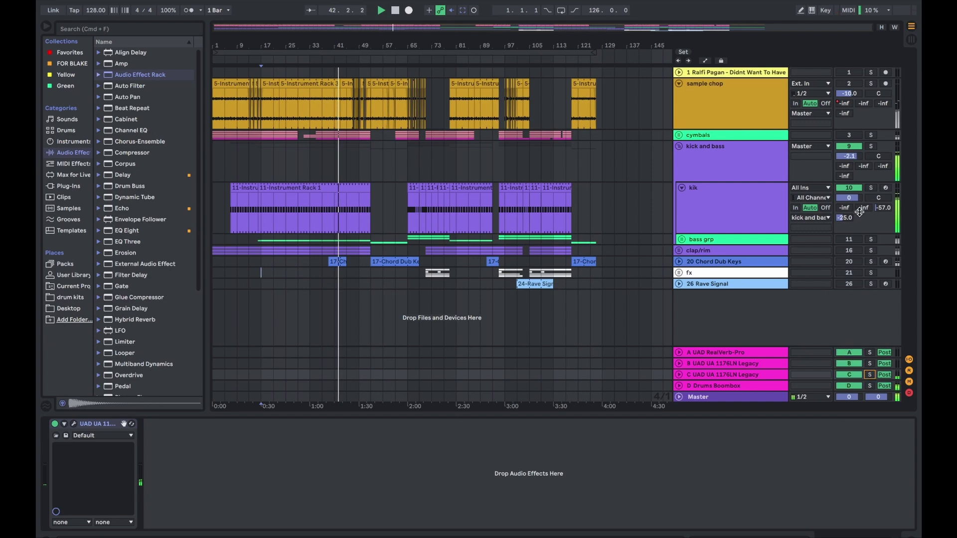
Step: Solo return D Drums Boombox, examine its macro settings, then end the solo and go back to the kik track's devices
left_click(869, 386)
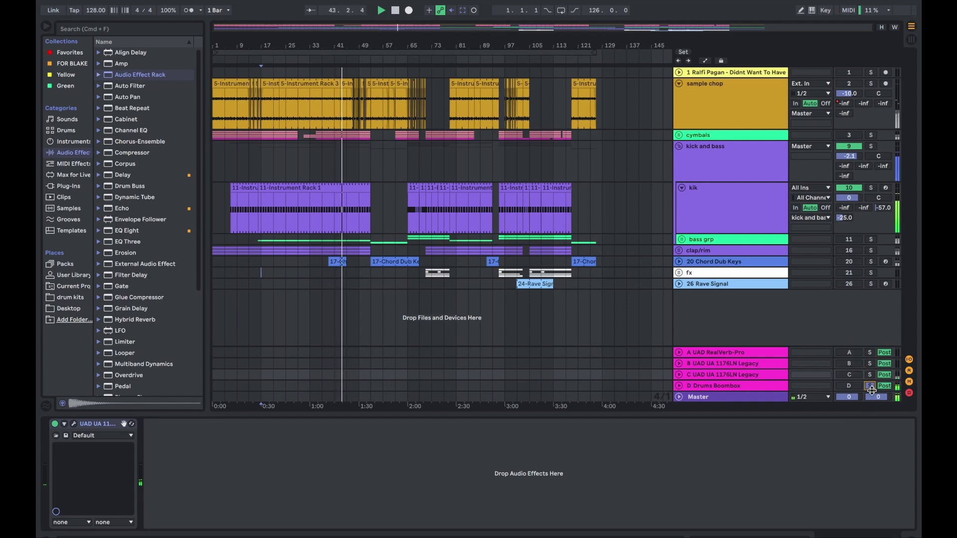
left_click(735, 387)
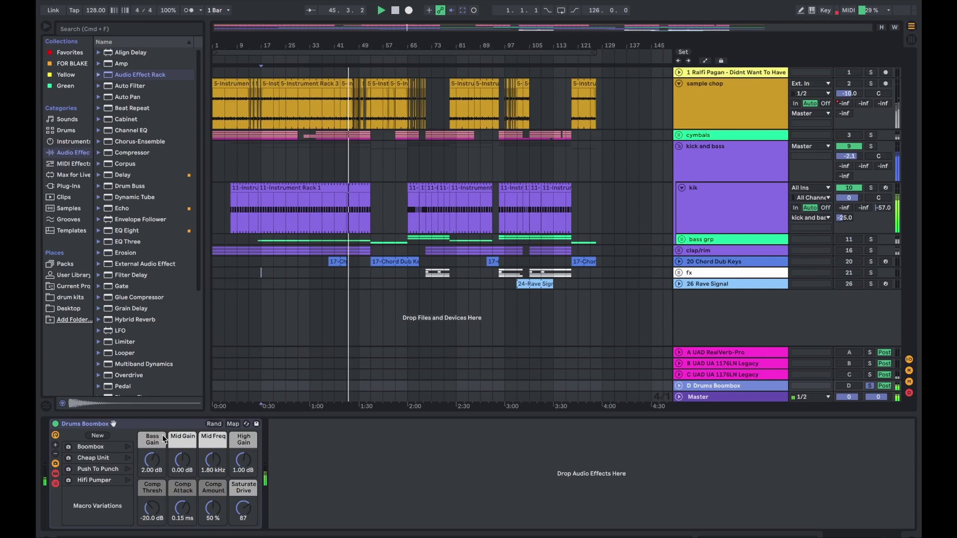
left_click(173, 425)
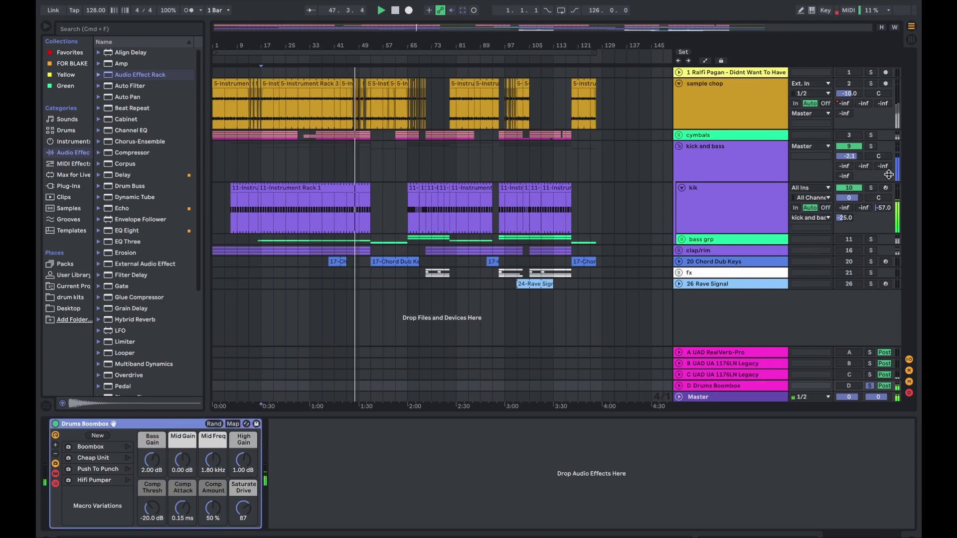
left_click(287, 226)
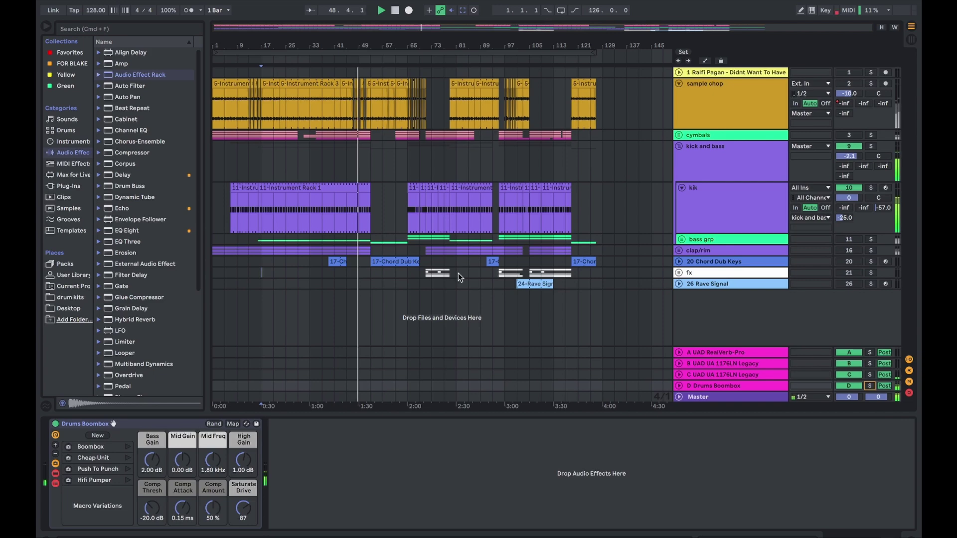
left_click(262, 218)
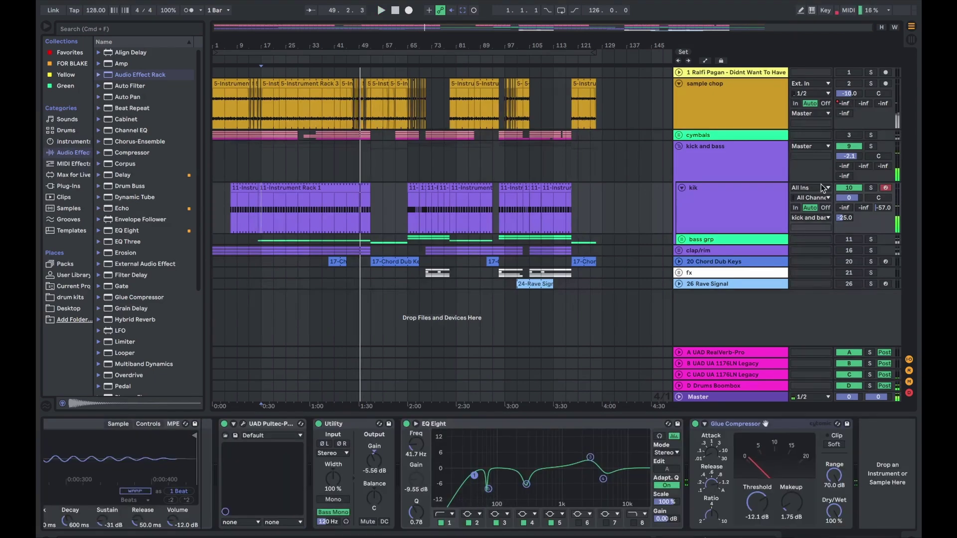
Step: Solo the cymbals group, play it from bar 17, and unfold it to show its tracks and group effects
left_click(871, 135)
key("space")
key("space")
left_click(679, 135)
left_click(725, 152)
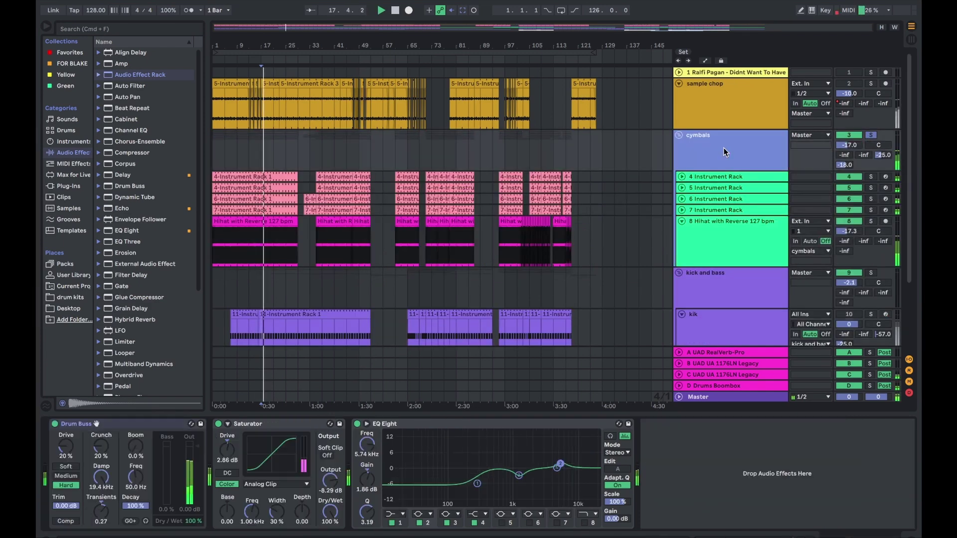
Step: Solo the Hihat with Reverse 127 bpm track and replay it from bar 17
left_click(711, 220)
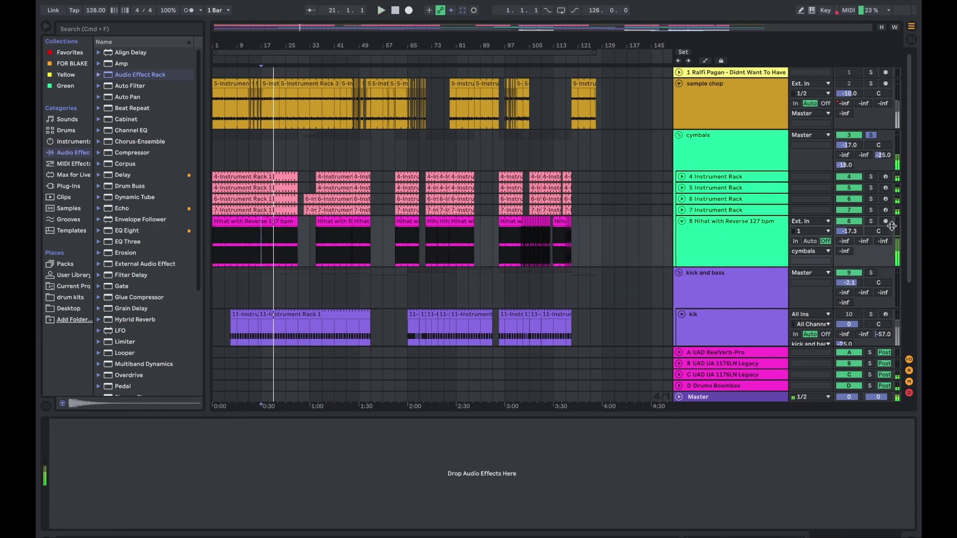
left_click(792, 225)
left_click(785, 225)
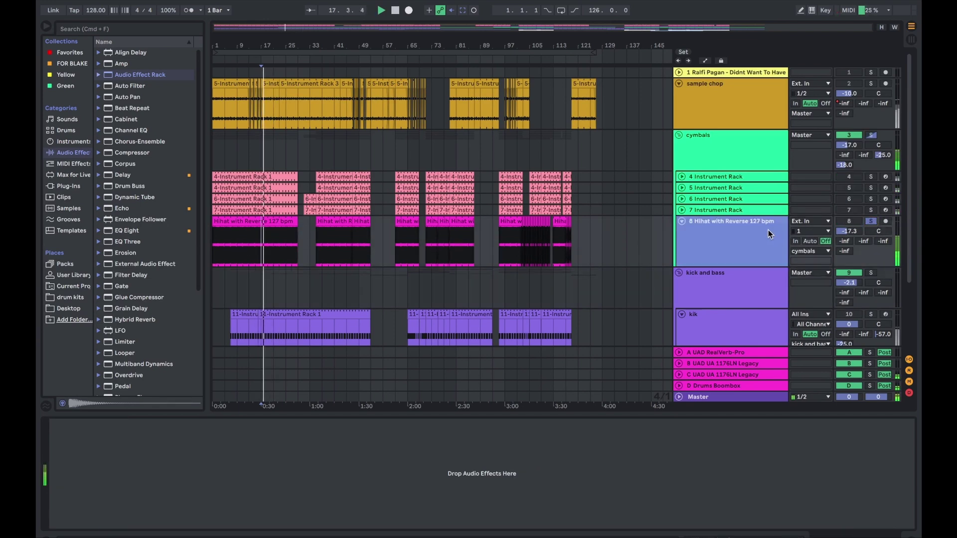
Step: Search the whole browser library for "hihat", look through all results, and clear the search
left_click(119, 26)
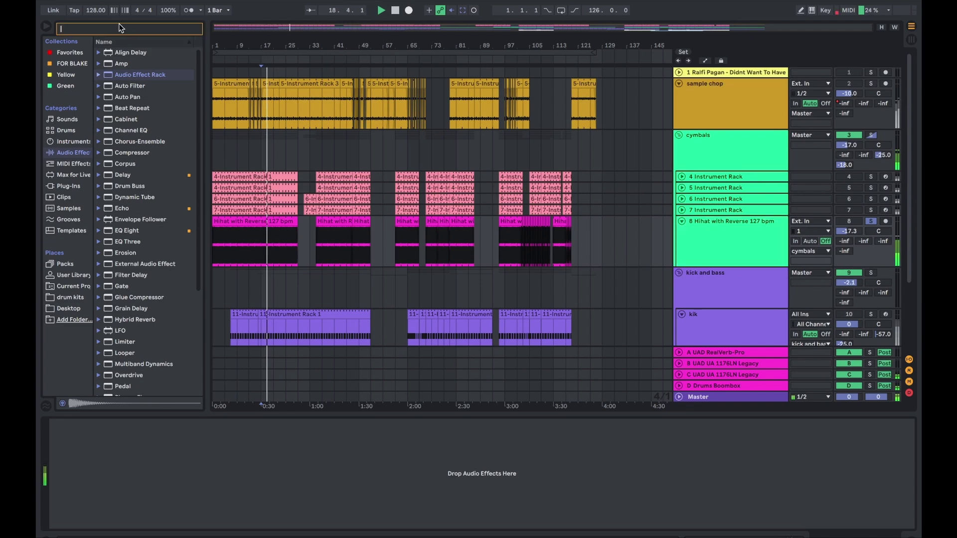
type("hihatt")
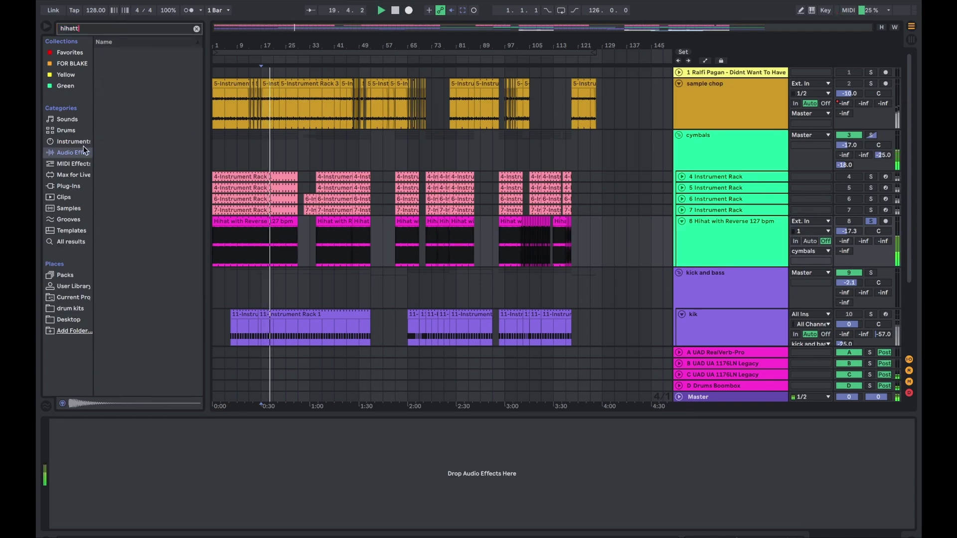
key("BackSpace")
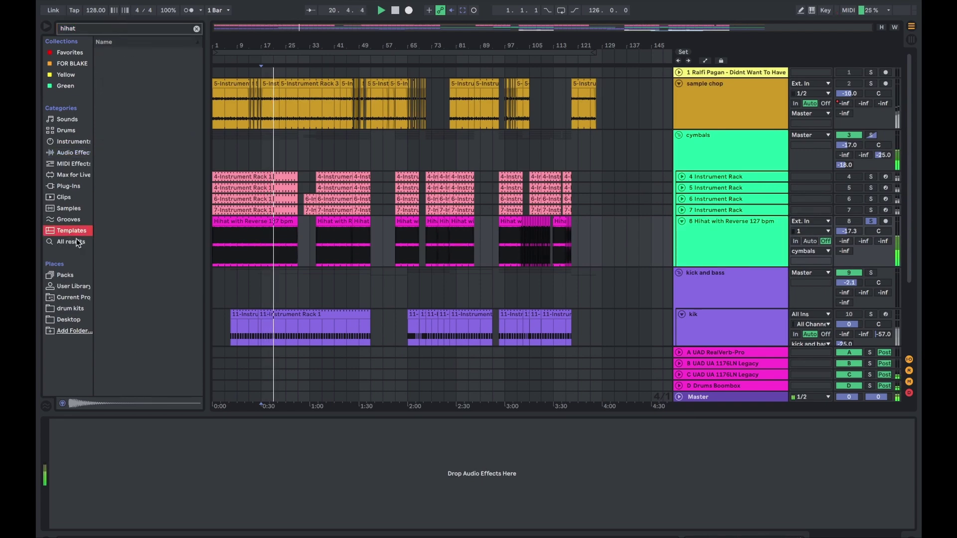
left_click(74, 242)
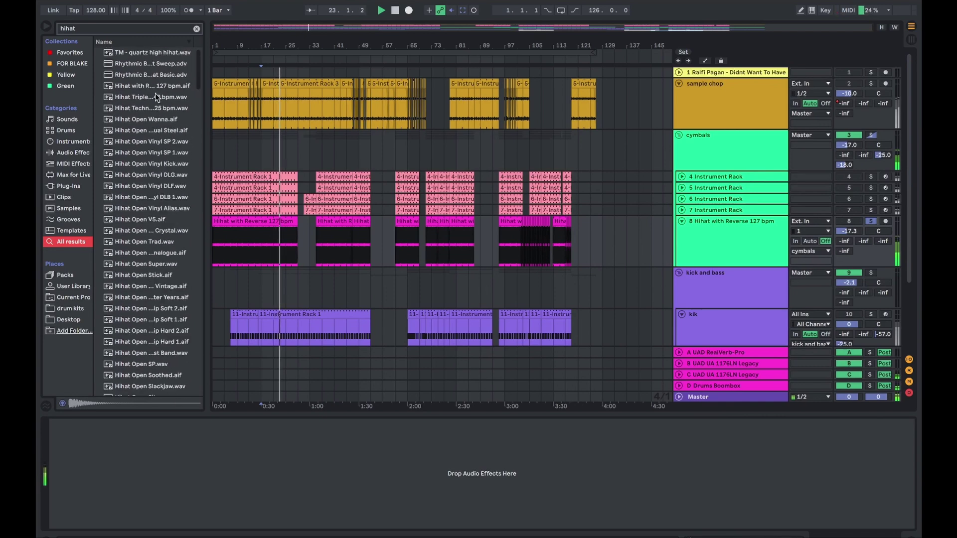
left_click(197, 29)
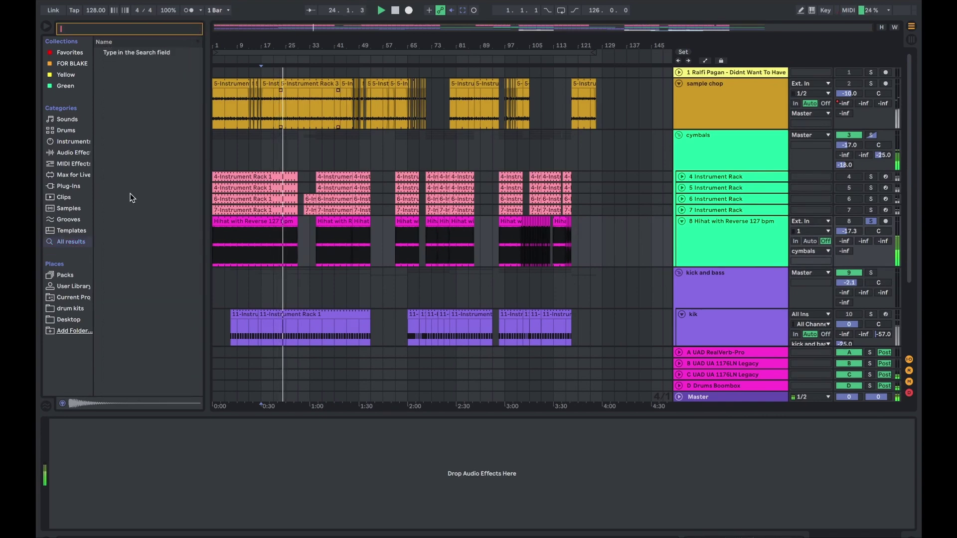
Step: Solo the 4, 5 and 6 Instrument Rack tracks in turn, showing the hi-hat samples loaded in racks 4 and 6
left_click(872, 175)
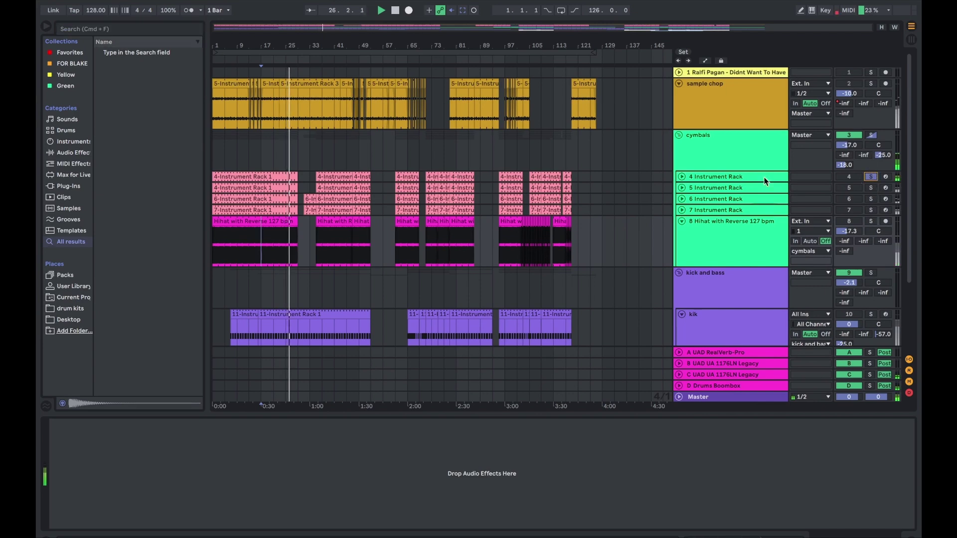
left_click(751, 180)
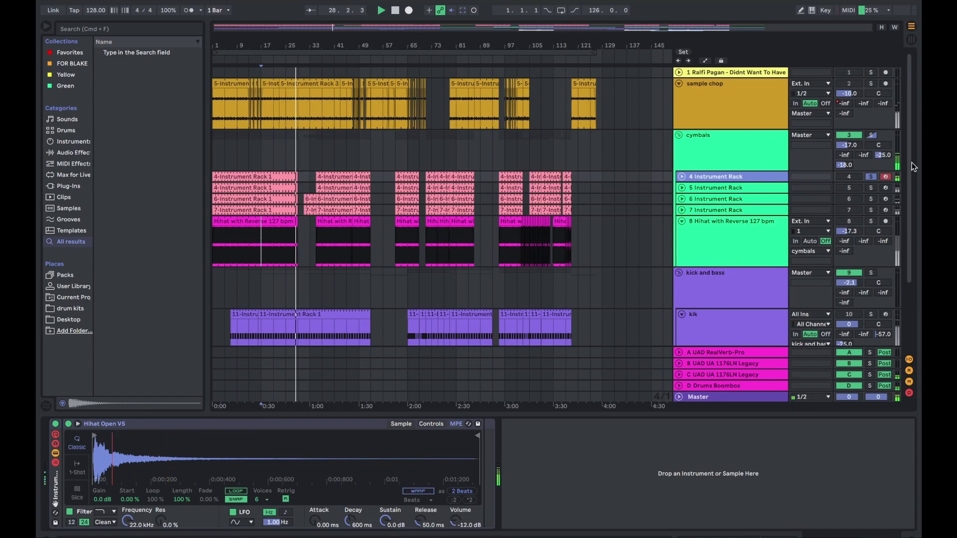
left_click(757, 192)
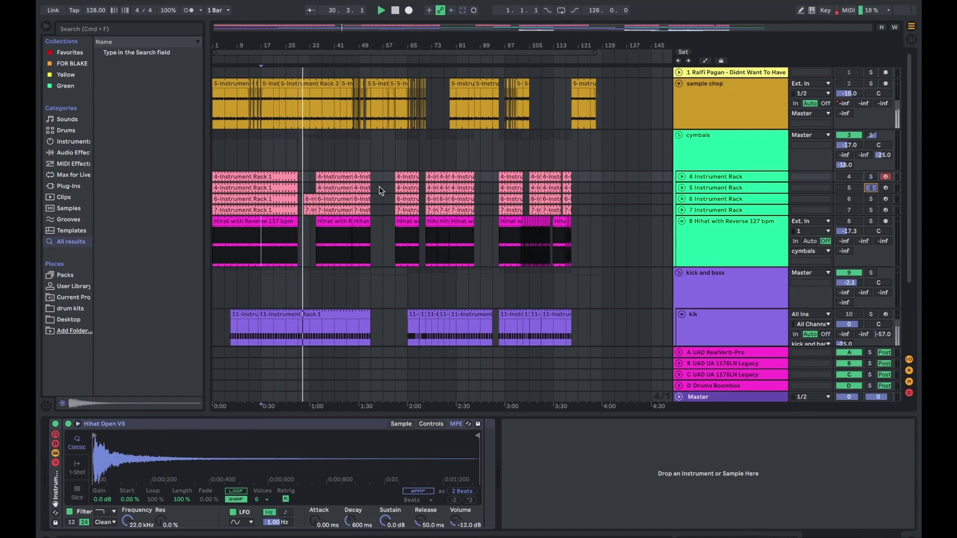
key("space")
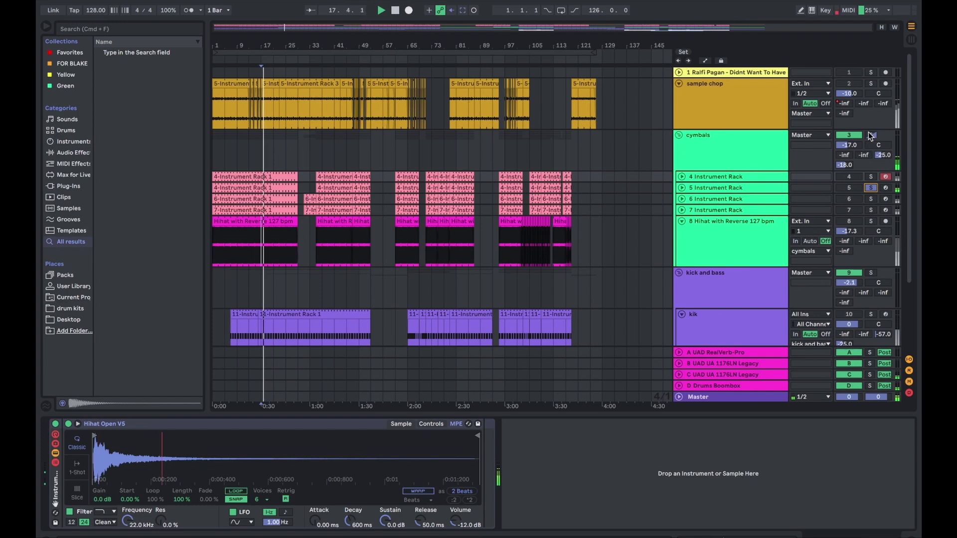
left_click(870, 198)
left_click(734, 198)
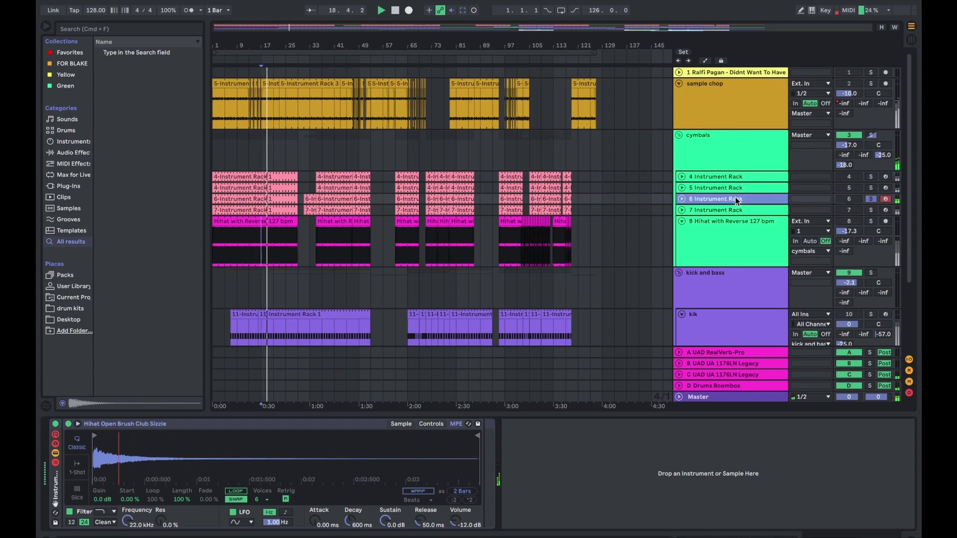
Step: Switch to the clip view and show the MIDI notes of the first clip on the 5 Instrument Rack track
key("shift+Tab")
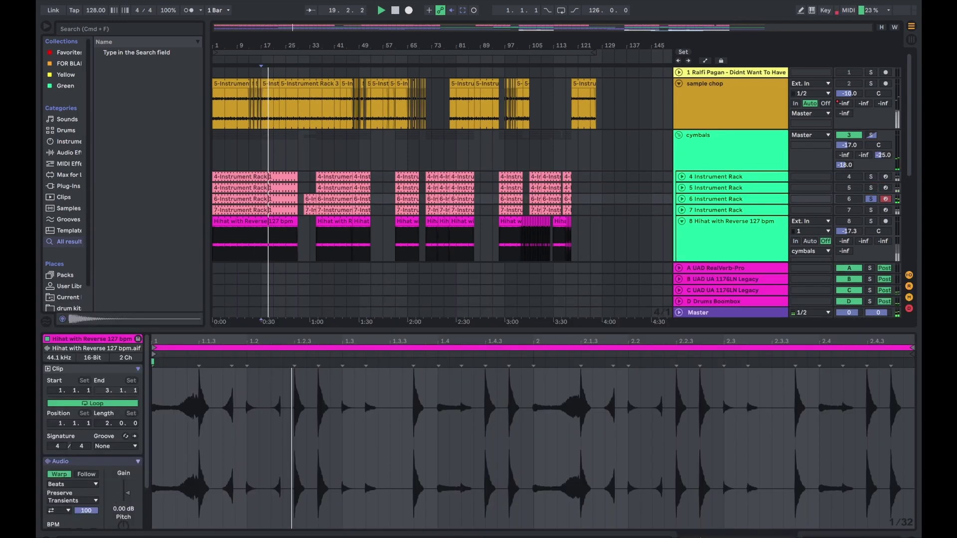
left_click(704, 188)
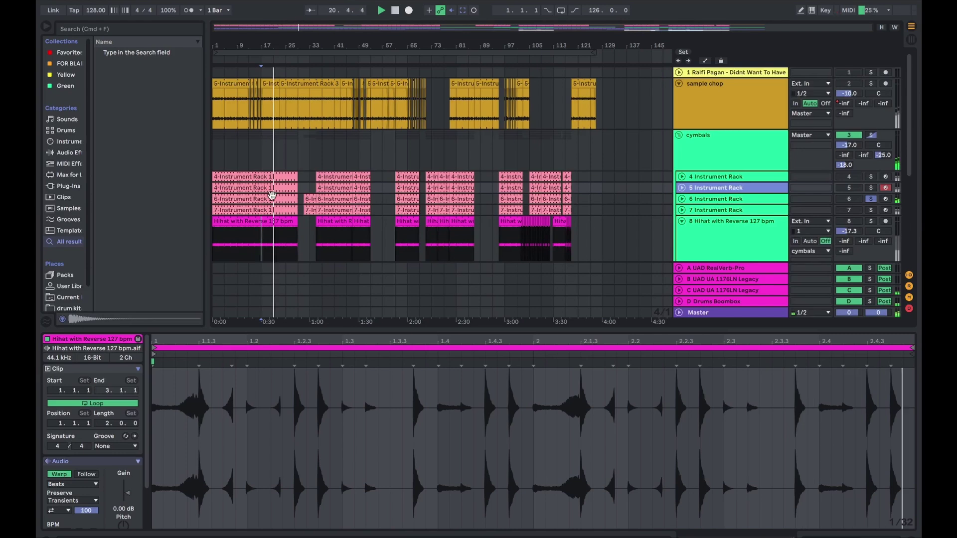
left_click(273, 188)
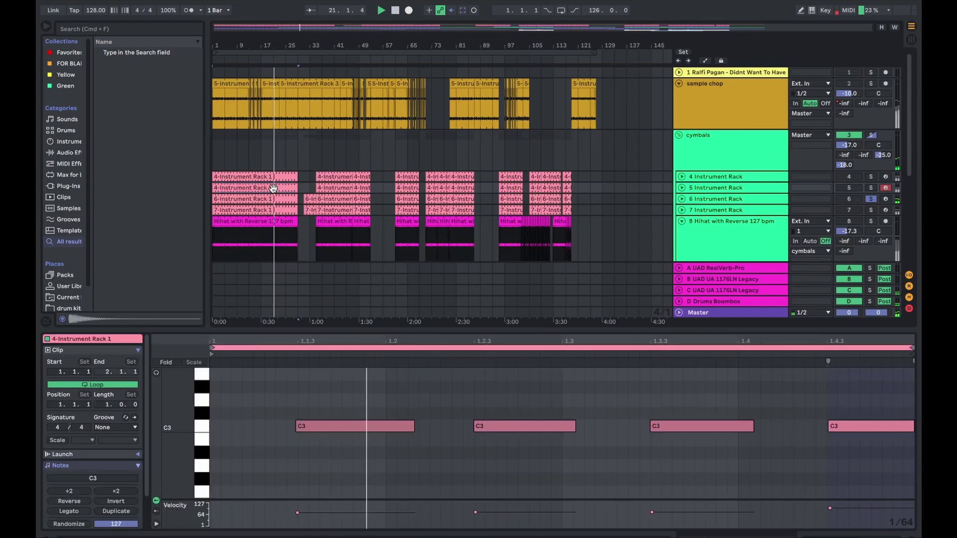
Step: Solo the 5 and 4 Instrument Rack tracks in turn, clear the solo and bring all cymbal tracks back
left_click(870, 187)
left_click(870, 177)
left_click(702, 179)
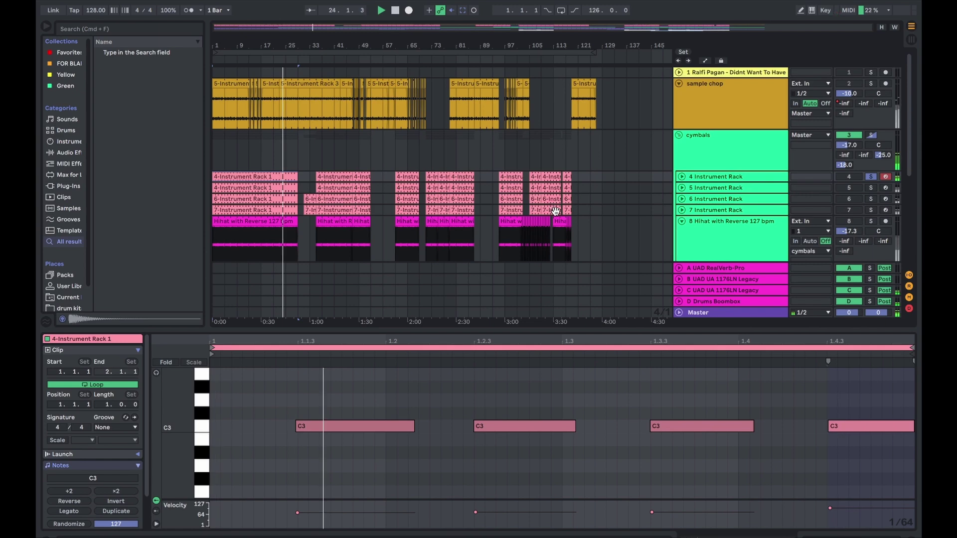
left_click(870, 177)
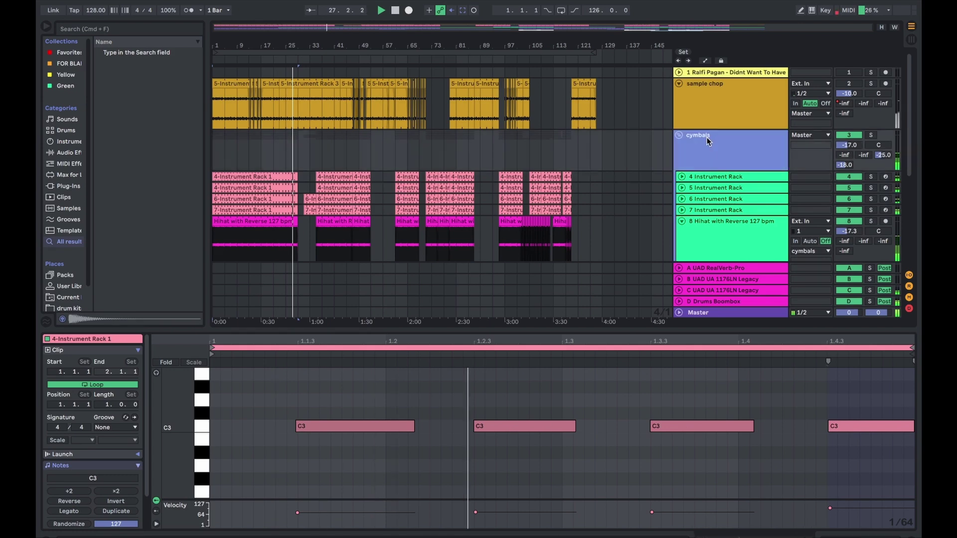
Step: Show the cymbals group's effect chain and look over its EQ Eight and Drum Buss devices
left_click(681, 137)
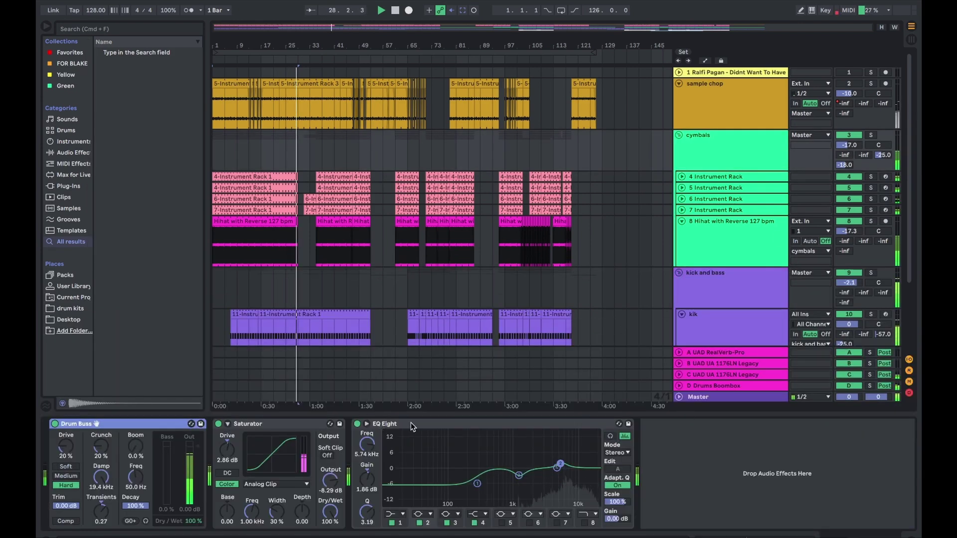
left_click(383, 424)
left_click(140, 427)
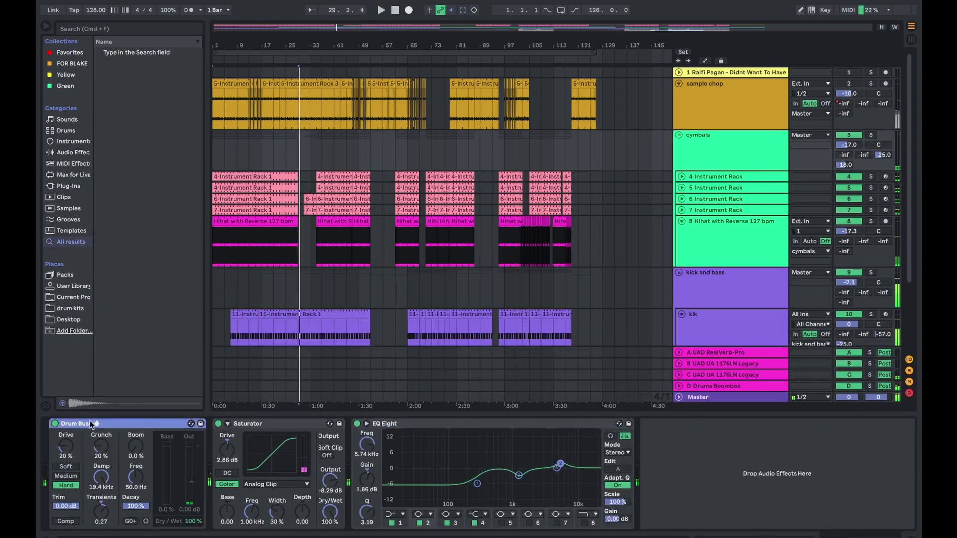
Step: Bypass and re-enable Drum Buss, Saturator and EQ Eight on the cymbals group in turn while playing from bar 17
key("0")
left_click(260, 154)
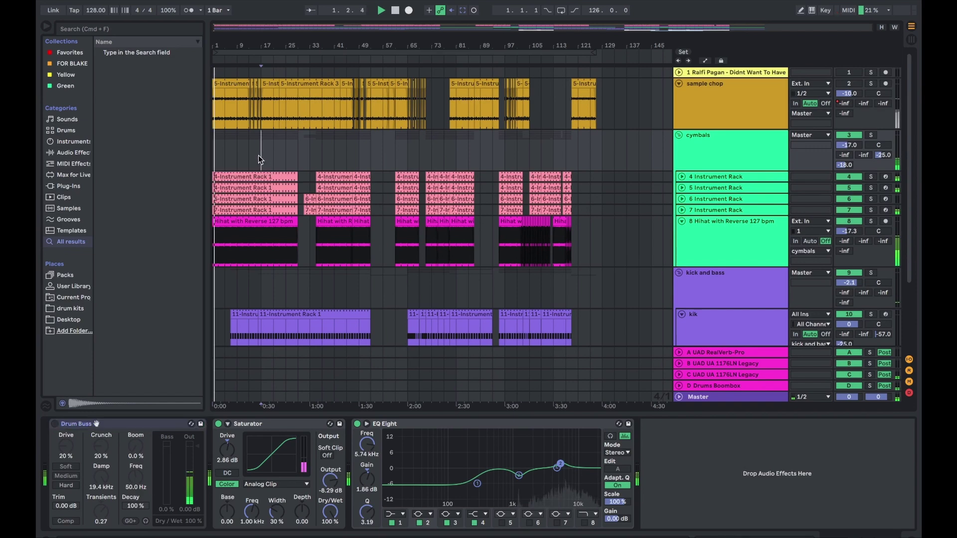
left_click(734, 156)
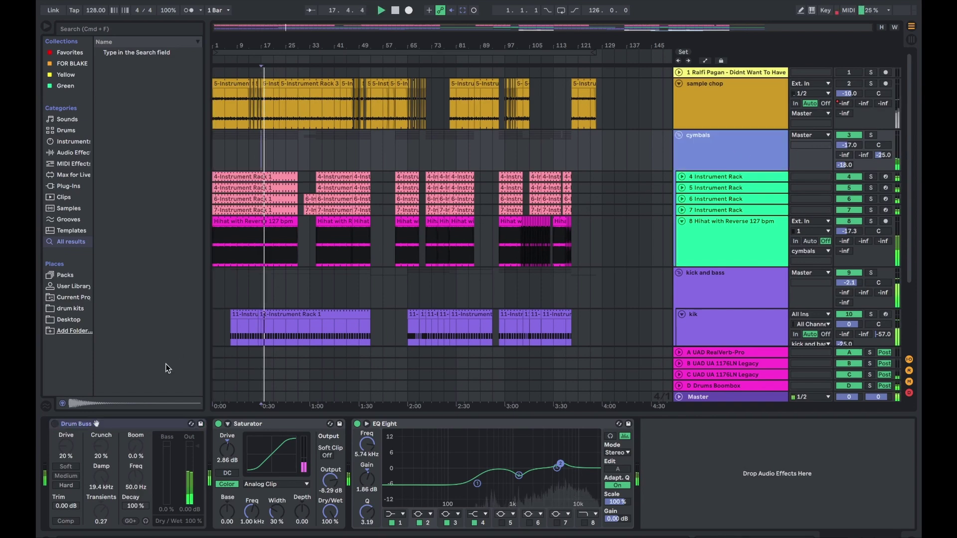
left_click(54, 424)
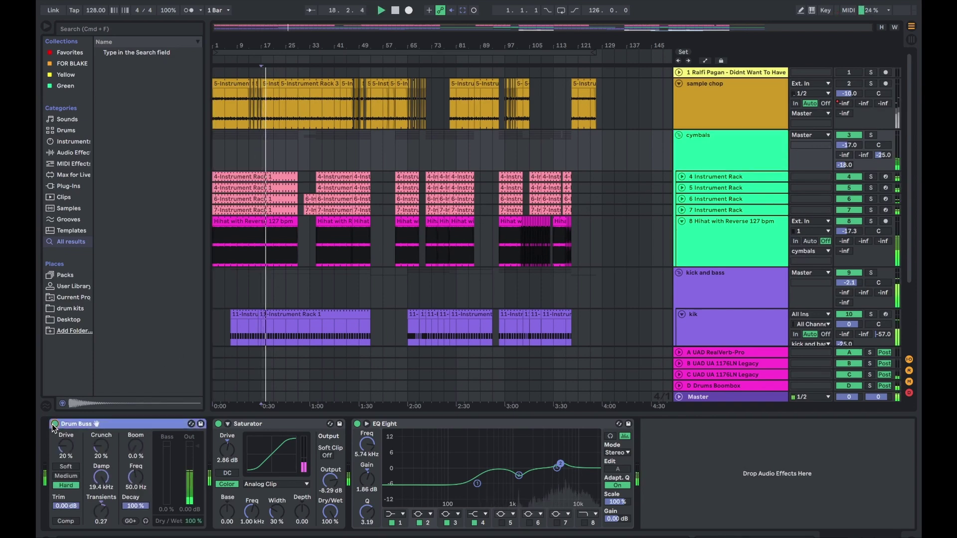
left_click(218, 424)
left_click(218, 424)
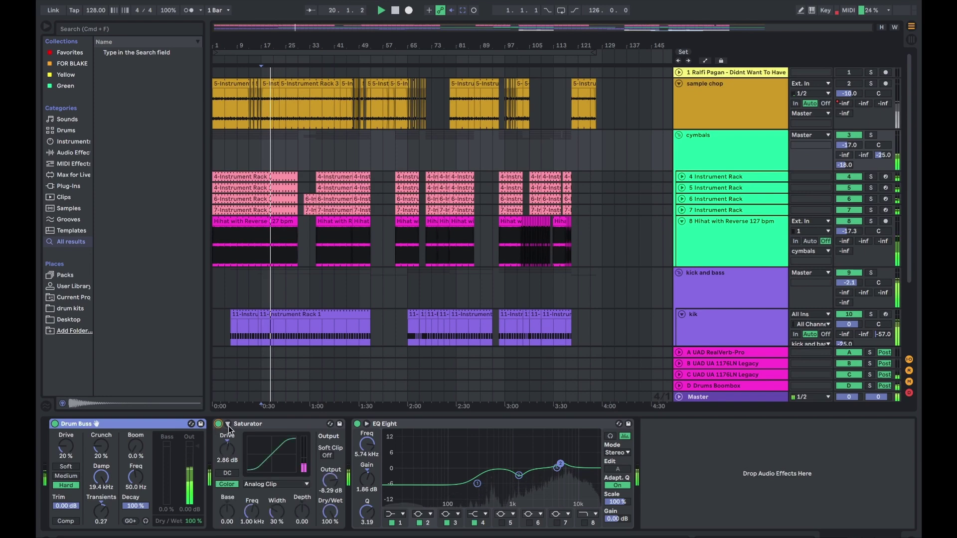
left_click(357, 424)
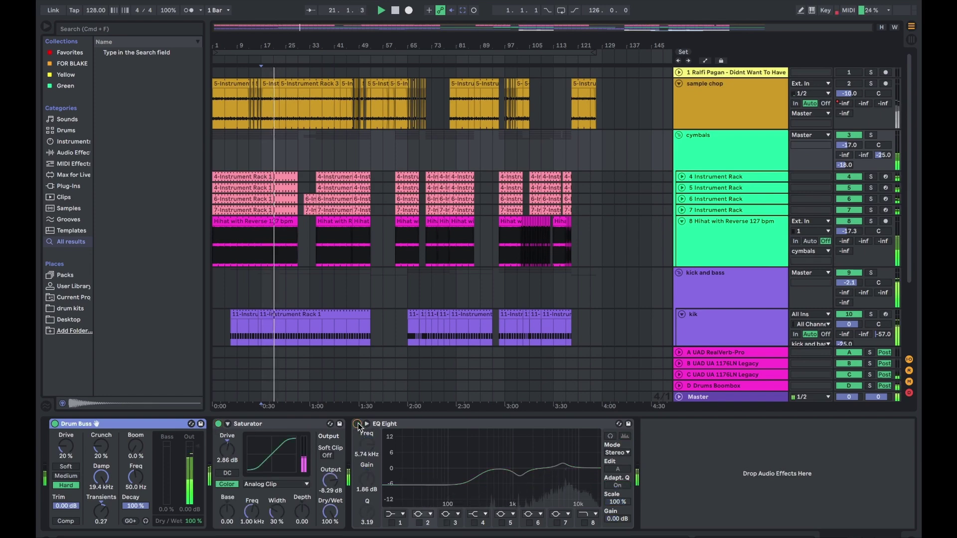
left_click(357, 424)
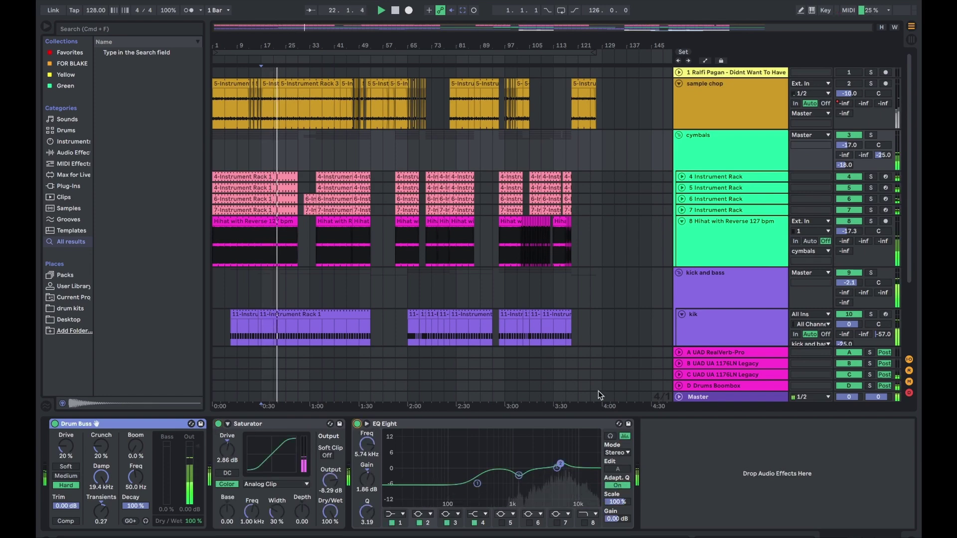
Step: Point out the cymbals group's send C and solo the C and D return tracks to hear them
left_click(880, 155)
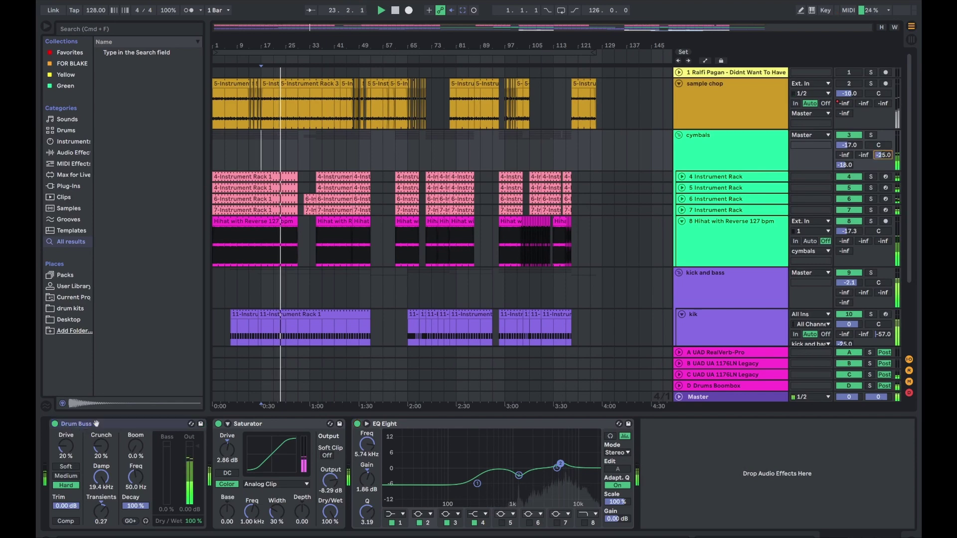
left_click(869, 375)
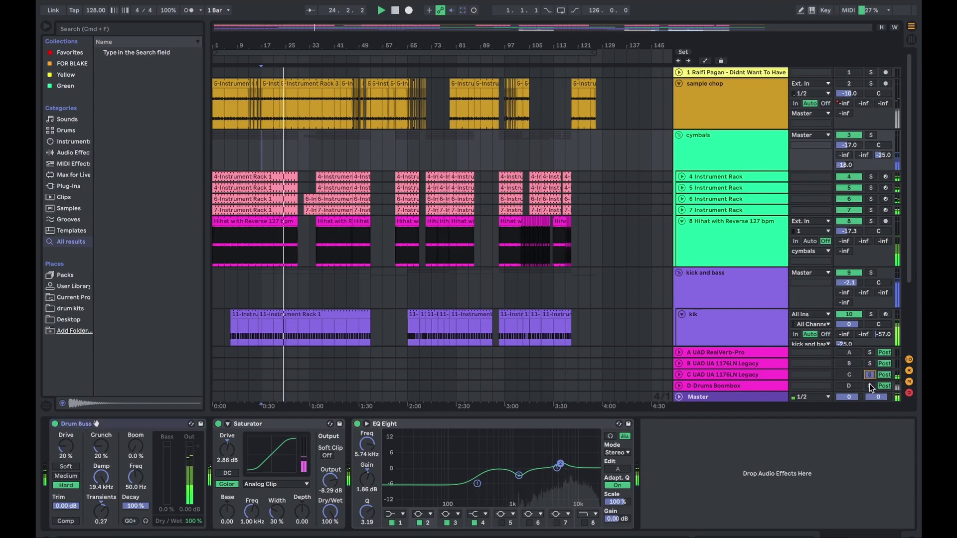
left_click(870, 386)
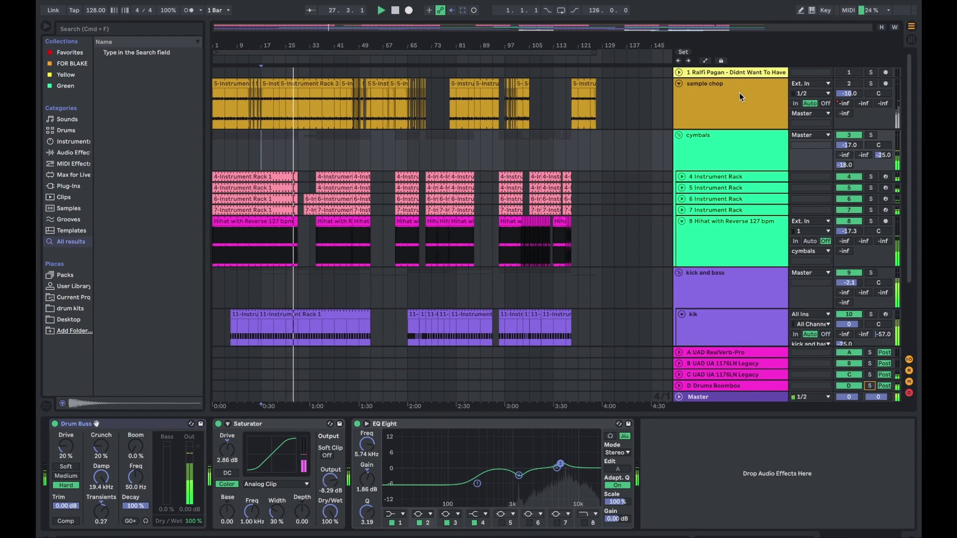
Step: Fold the cymbals group and unfold the clap/rim group to look over its tracks
left_click(709, 135)
left_click(678, 134)
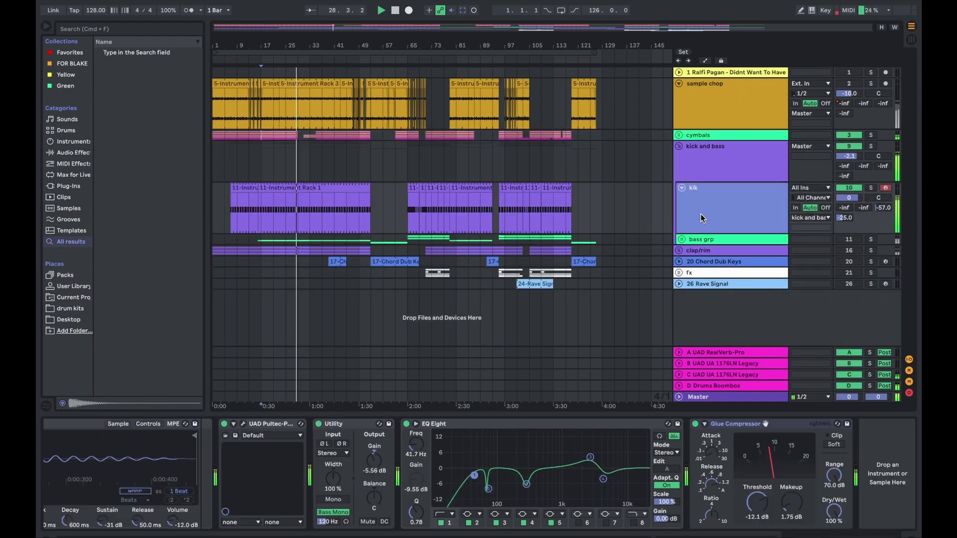
left_click(698, 210)
left_click(692, 255)
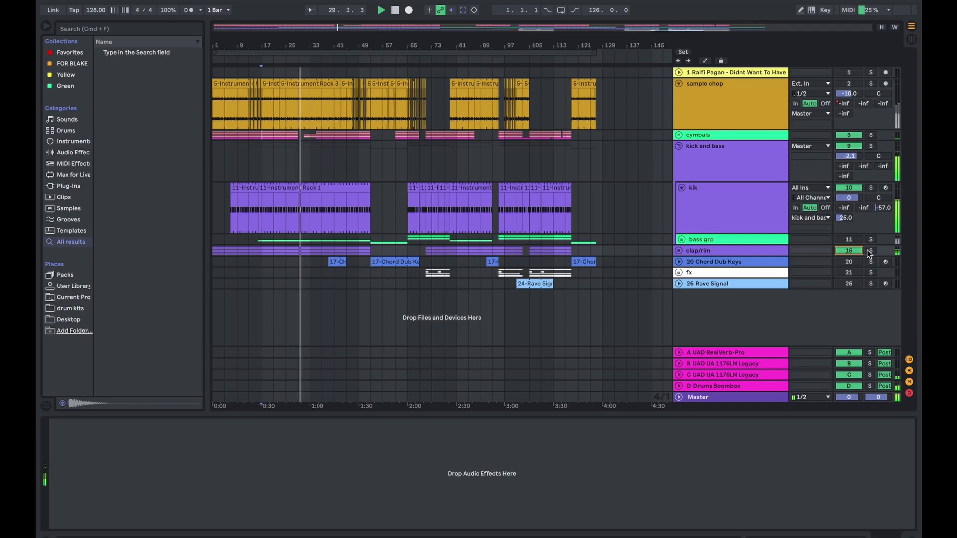
left_click(678, 250)
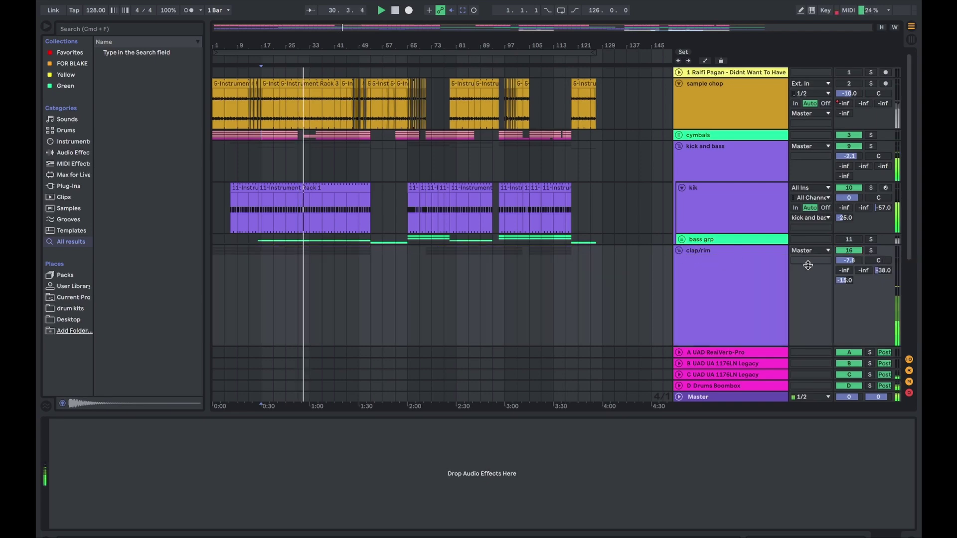
scroll(703, 246, "down", 4)
scroll(710, 217, "up", 3)
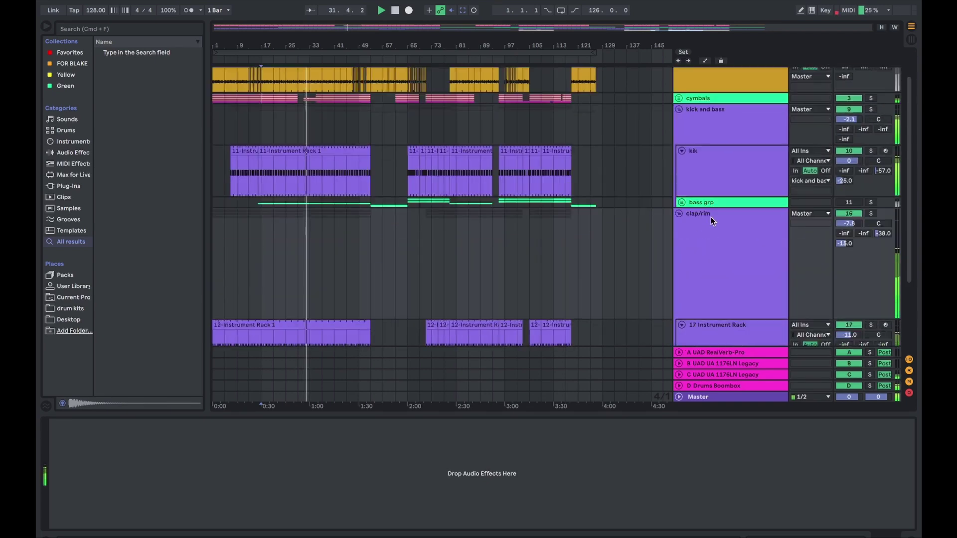
scroll(345, 217, "up", 1)
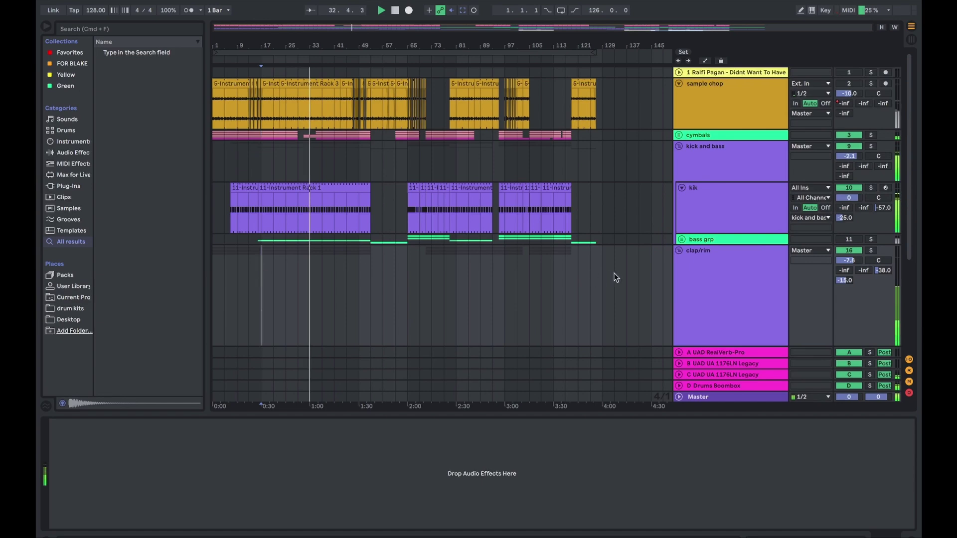
Step: Activate the sample chop track and solo the 17 Instrument Rack track in the clap/rim group with its devices shown
left_click(848, 83)
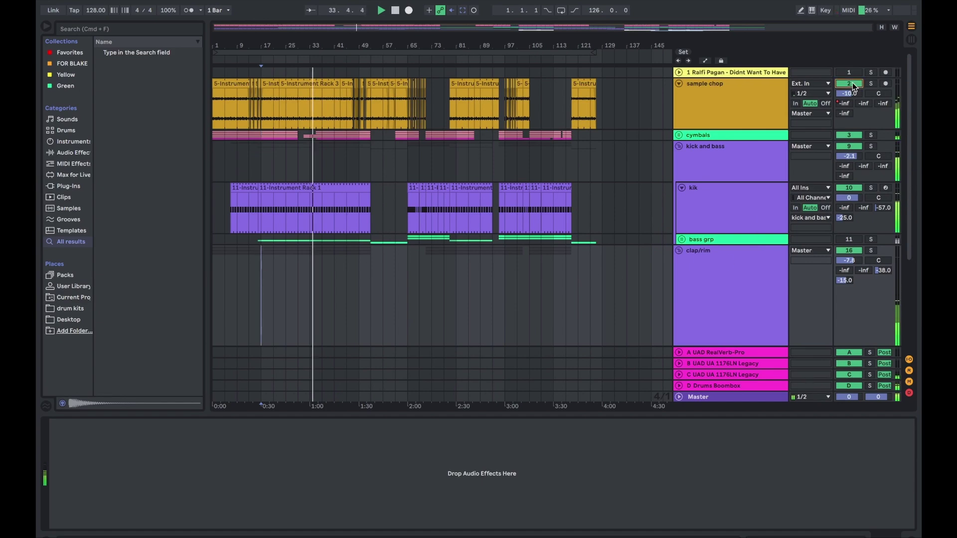
left_click(726, 268)
scroll(731, 267, "down", 3)
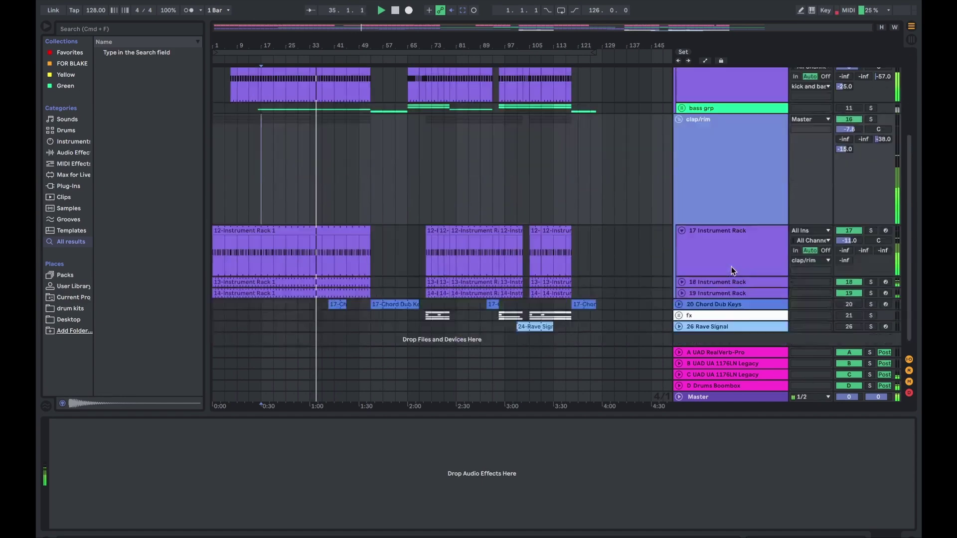
left_click(723, 238)
left_click(871, 231)
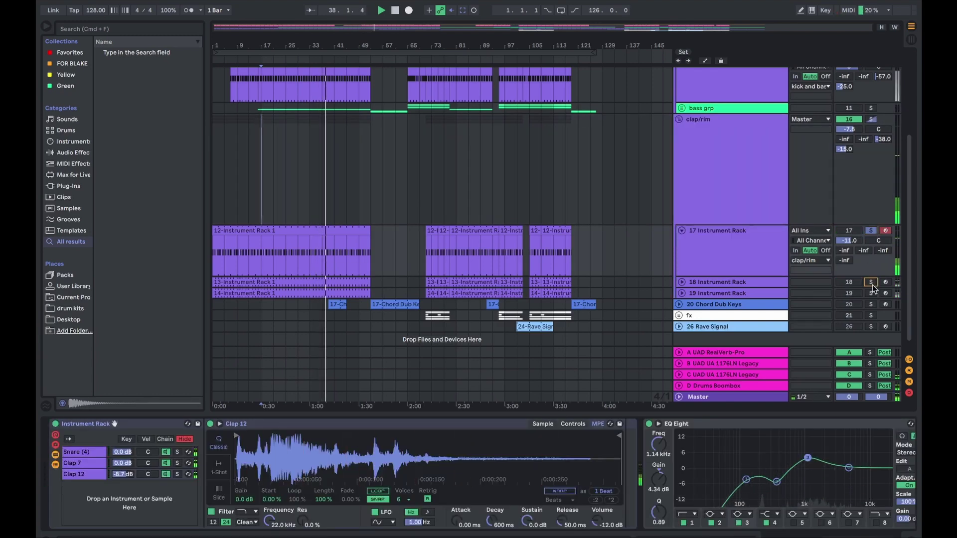
Step: Solo the Snare (4), Clap 7 and Clap 12 chains of the 17 Instrument Rack in turn, then clear the chain solo
left_click(503, 467)
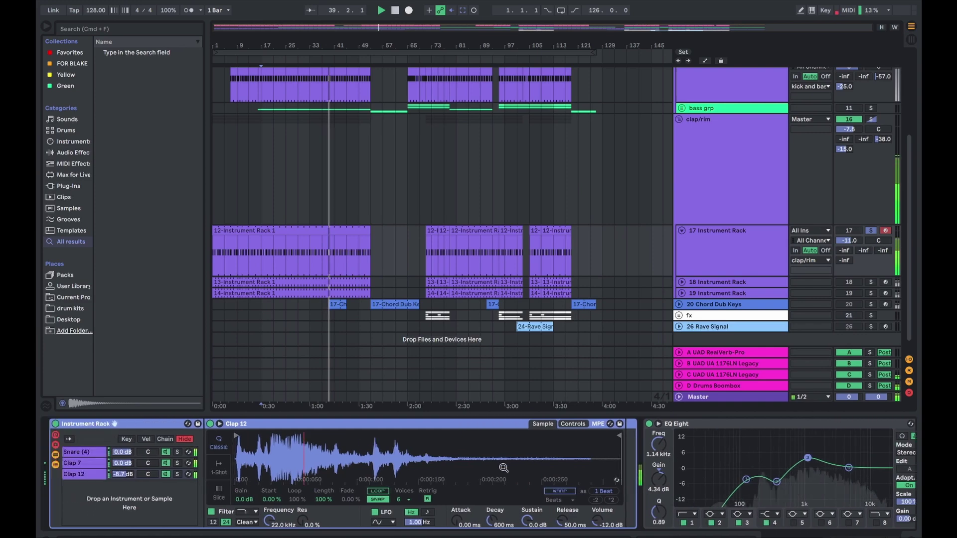
left_click(177, 452)
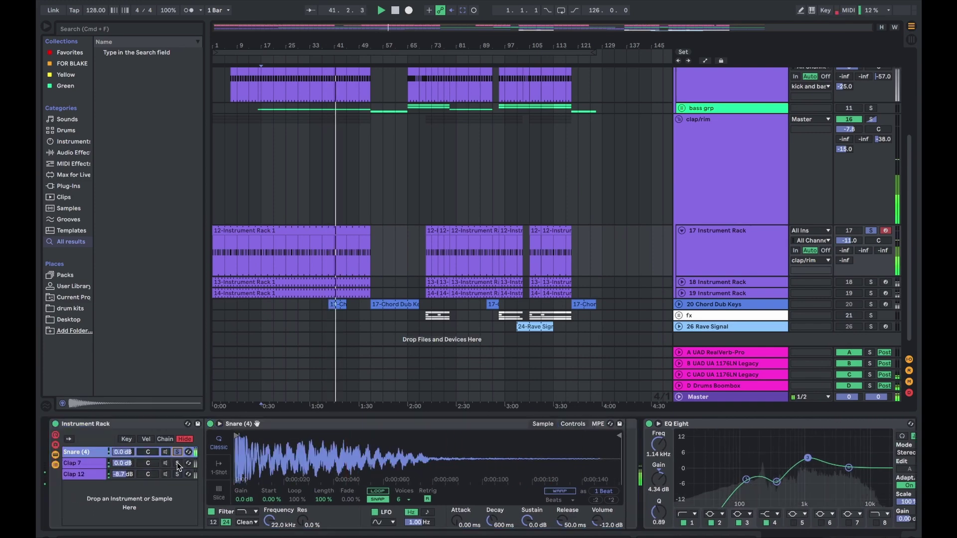
left_click(178, 464)
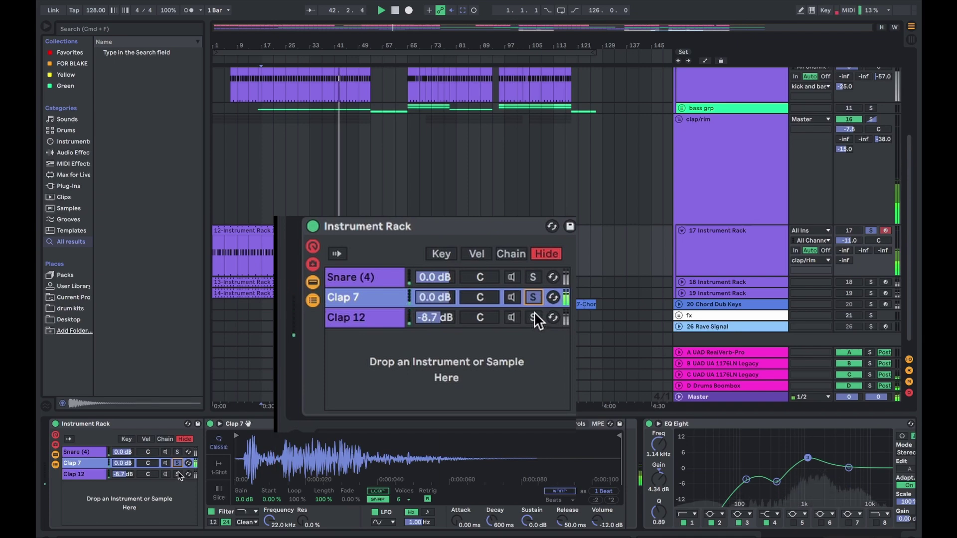
left_click(179, 474)
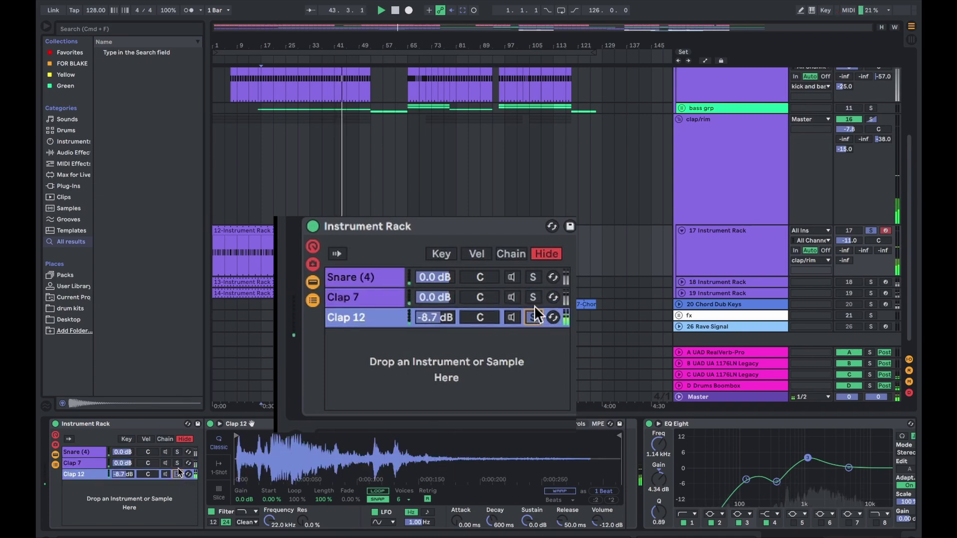
left_click(177, 474)
left_click(178, 474)
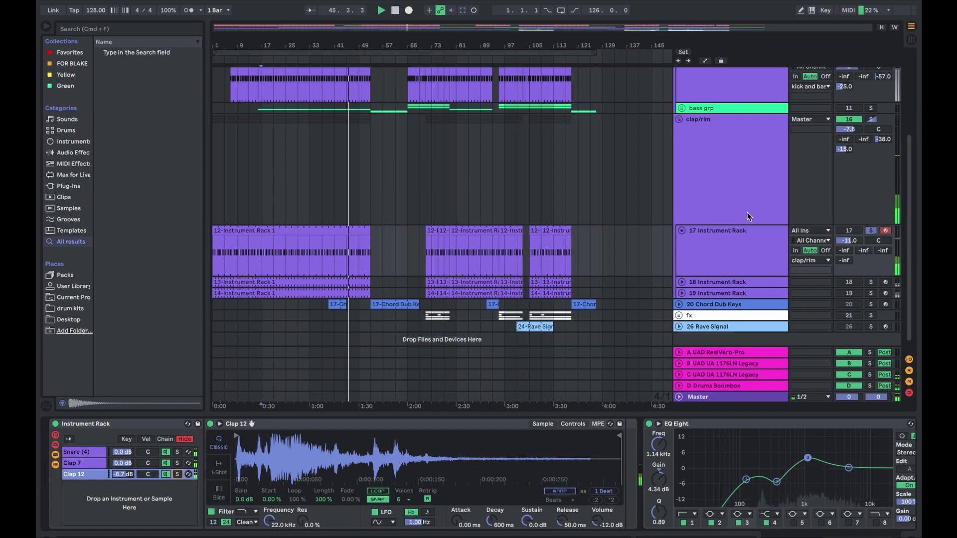
Step: Solo the 18 and 19 Instrument Rack tracks in turn, showing the sample loaded in each
left_click(710, 248)
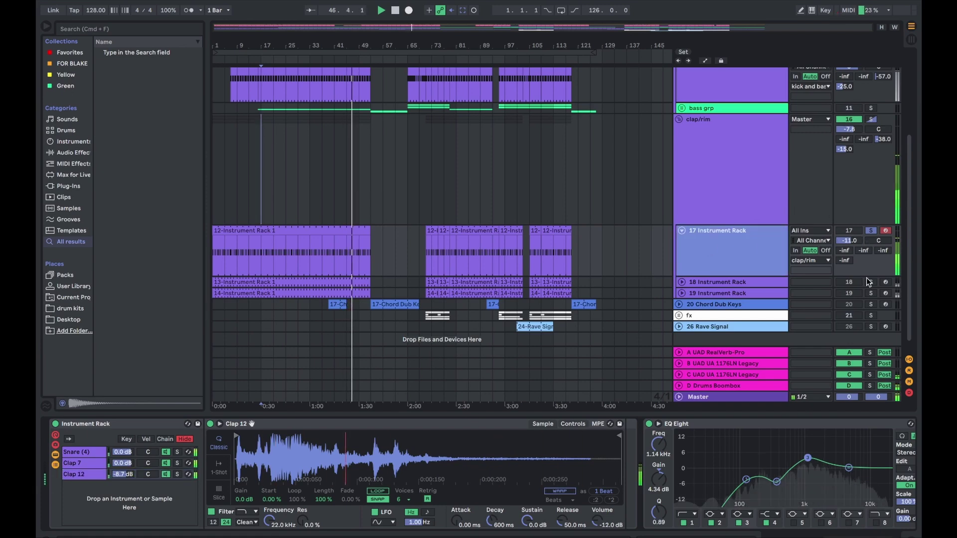
left_click(870, 230)
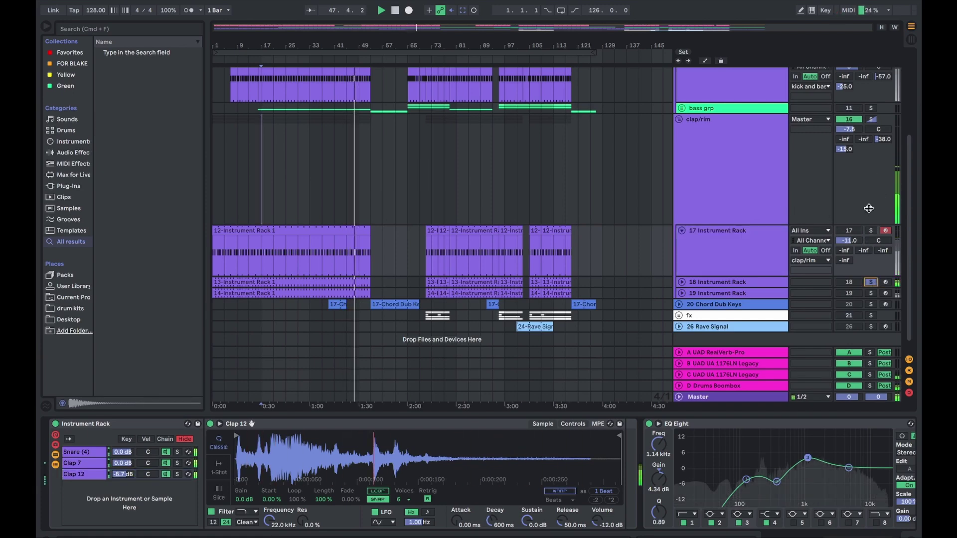
left_click(734, 283)
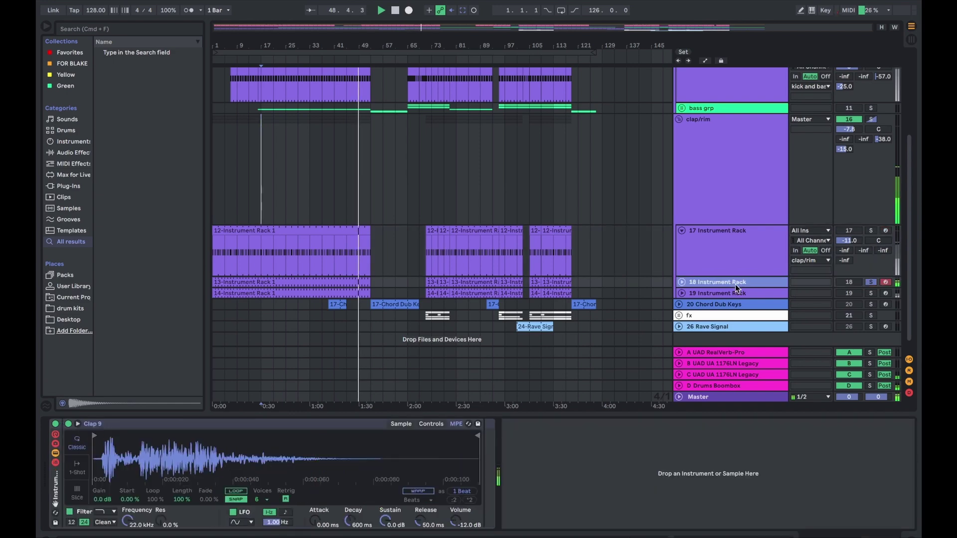
left_click(761, 292)
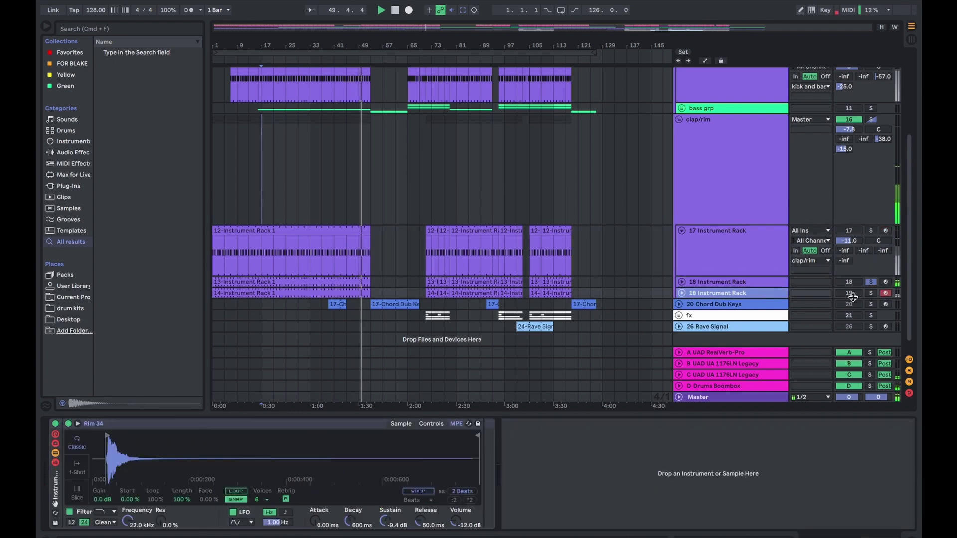
left_click(870, 293)
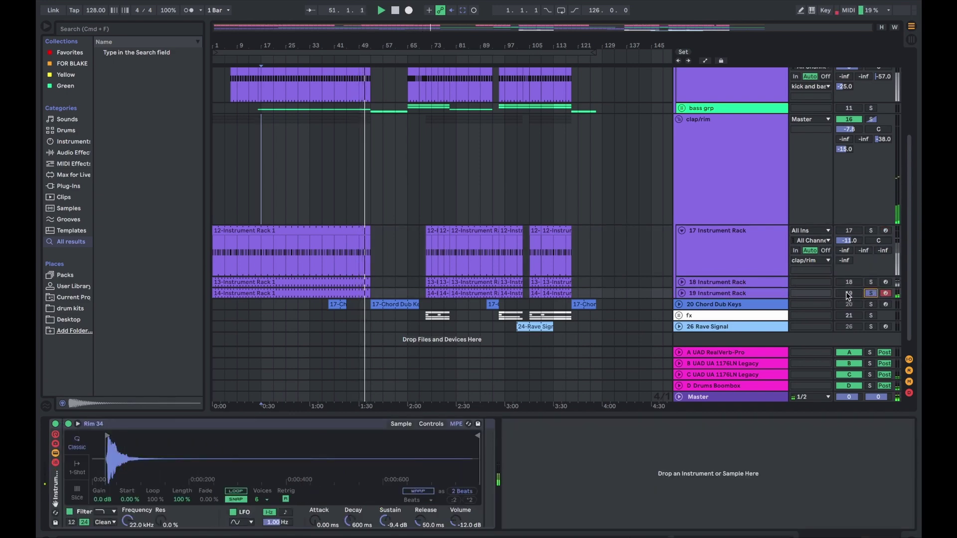
Step: Solo the whole clap/rim group and fold it
left_click(871, 120)
left_click(749, 150)
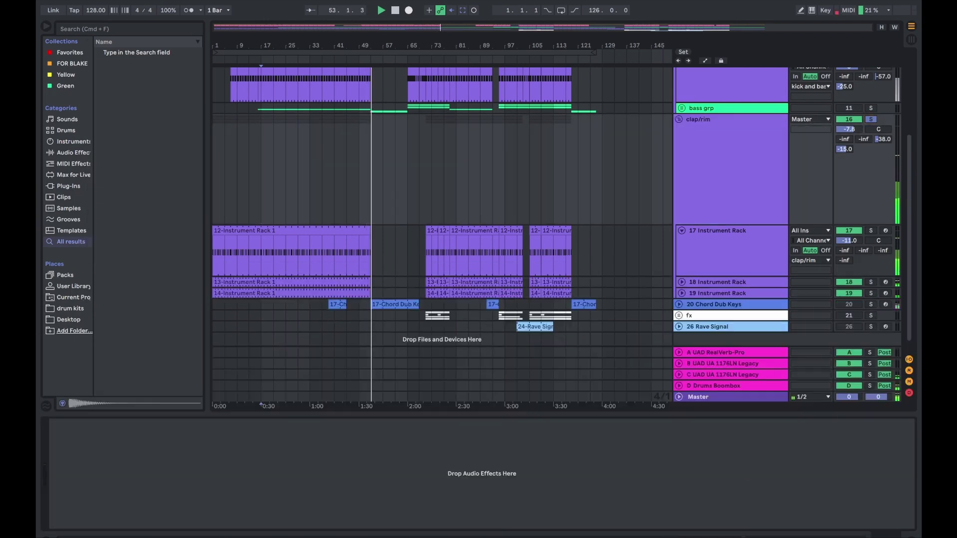
left_click(676, 119)
left_click(677, 120)
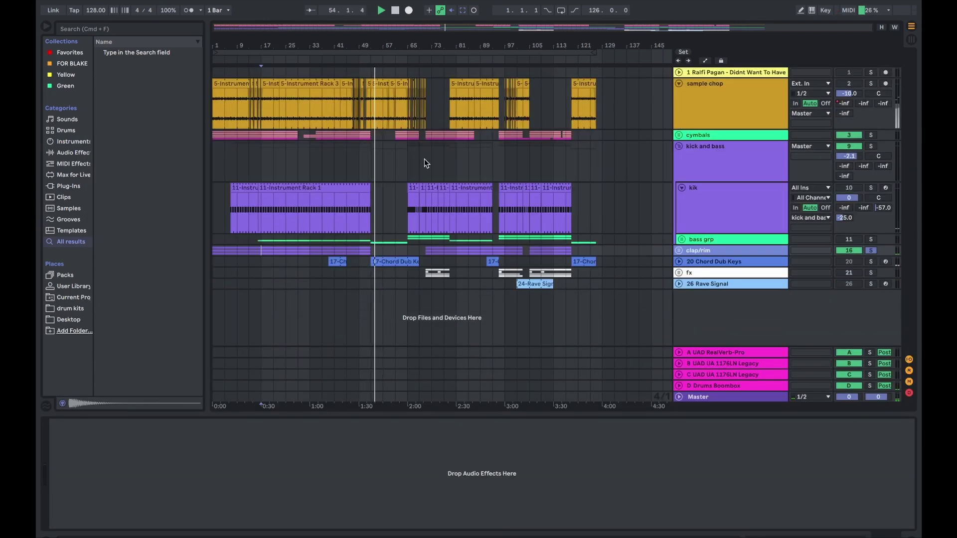
Step: Stop playback and play the full arrangement from about bar 37 with the clap/rim solo cleared
left_click(307, 172)
key("space")
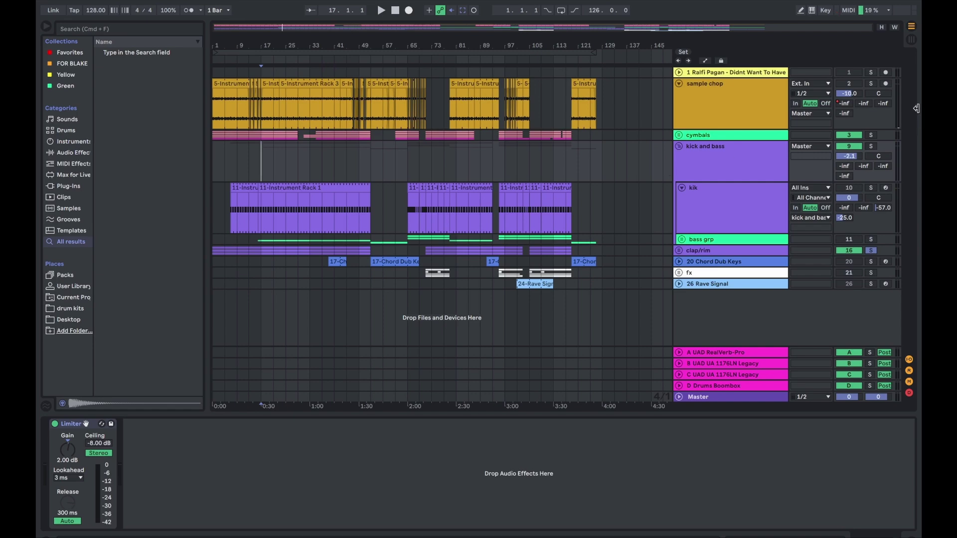
left_click(321, 273)
key("space")
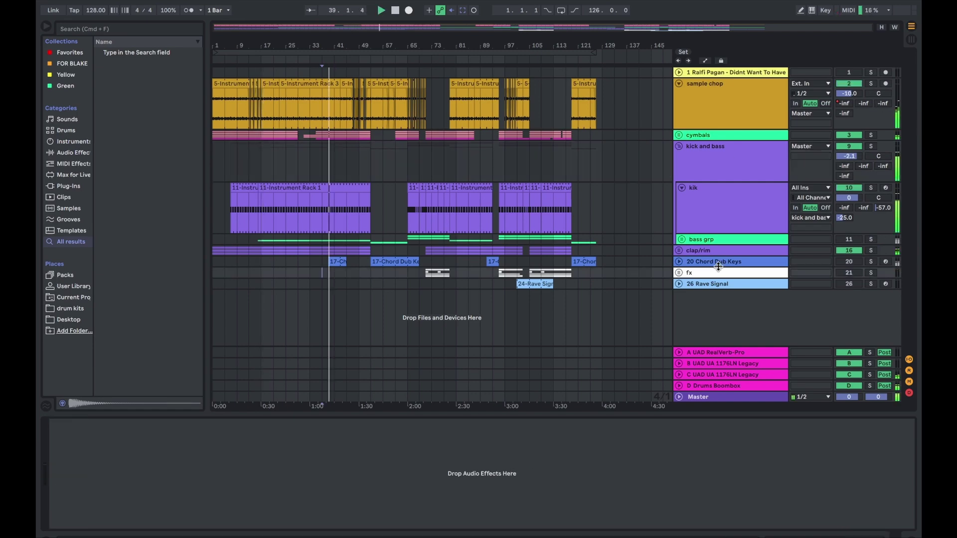
Step: Solo the 20 Chord Dub Keys track and show its Chord Dub Keys rack
left_click(680, 261)
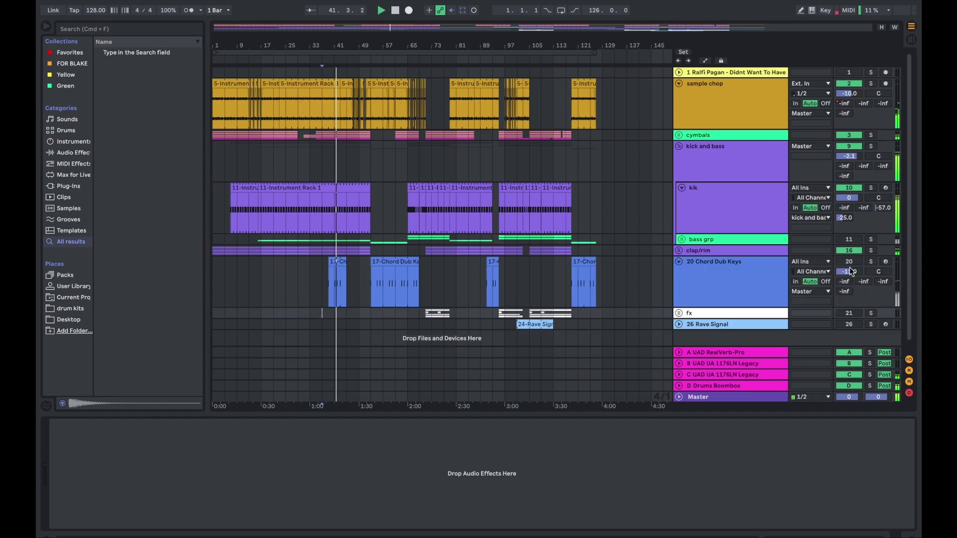
left_click(679, 261)
left_click(713, 263)
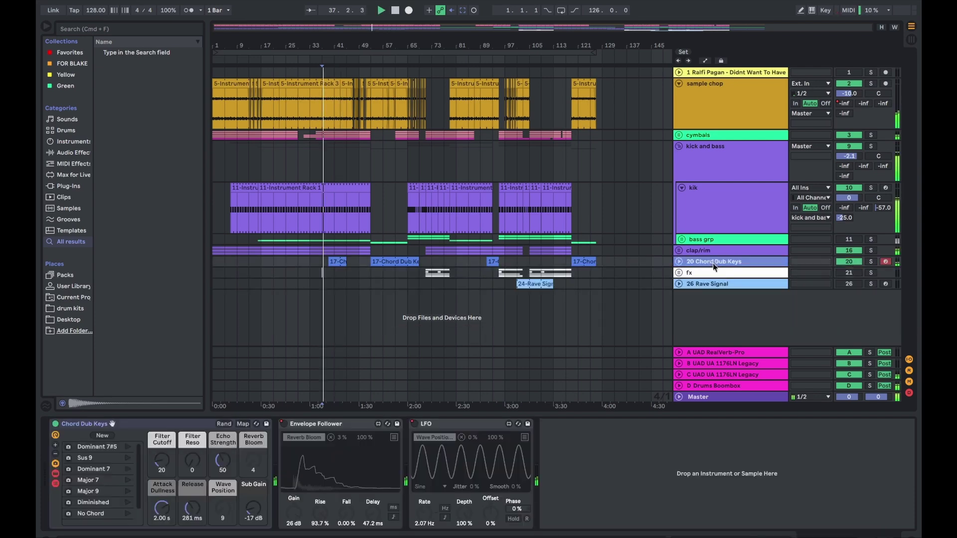
left_click(871, 261)
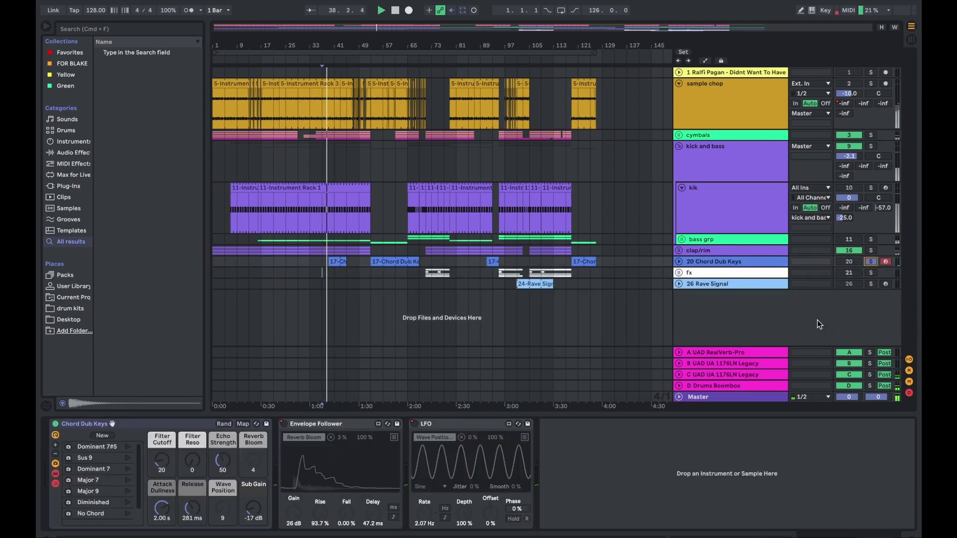
left_click(691, 264)
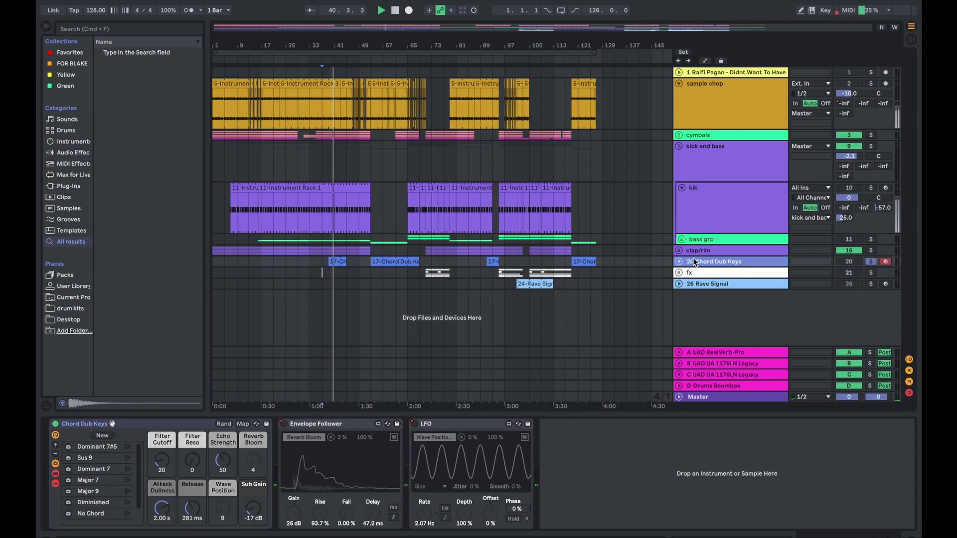
left_click(178, 423)
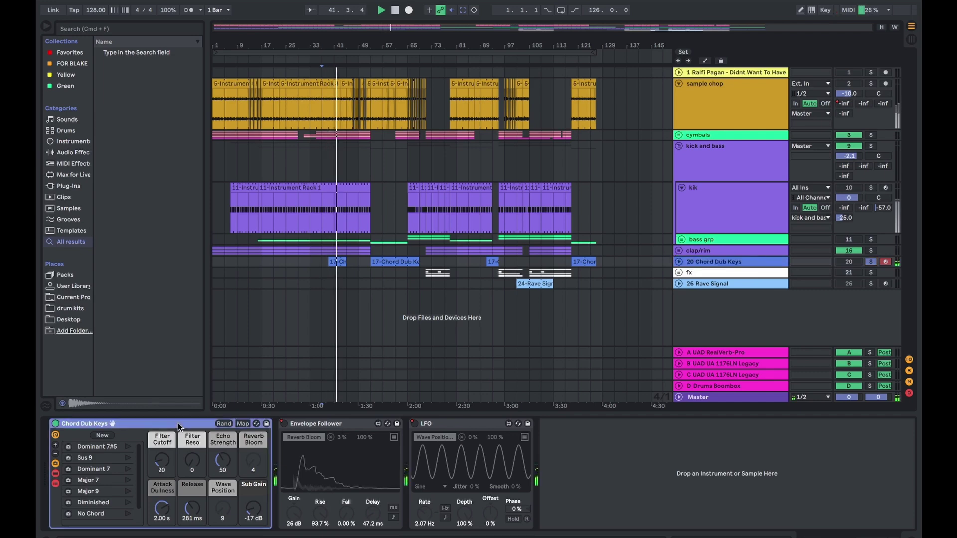
Step: Browse the Piano & Keys presets of the Instrument Rack category in the instrument library, leaving the folders collapsed
left_click(72, 142)
left_click(98, 130)
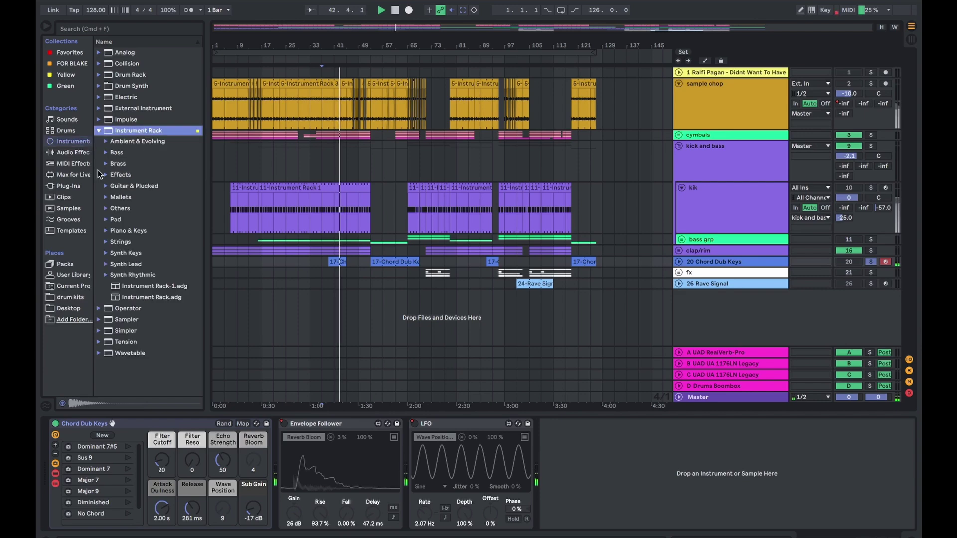
left_click(105, 230)
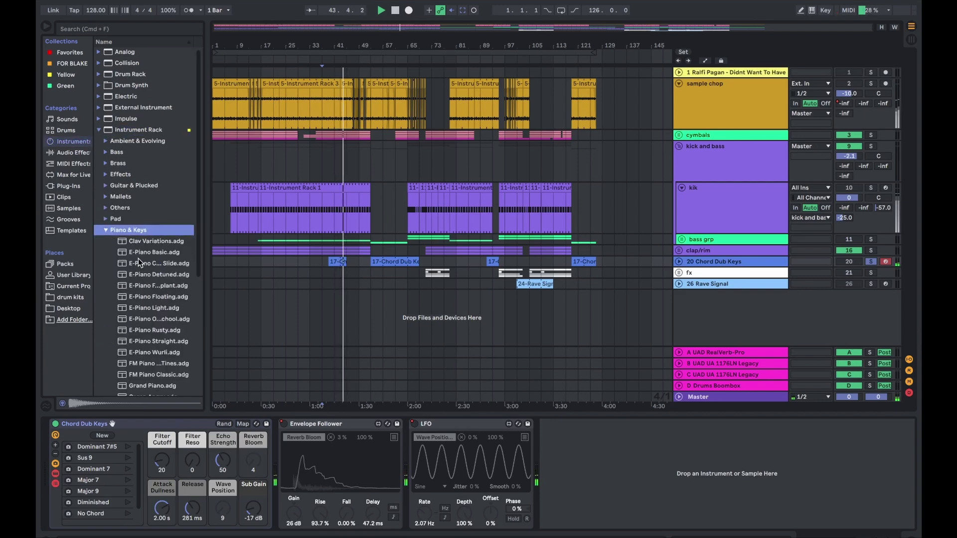
scroll(140, 262, "down", 2)
scroll(140, 262, "down", 2)
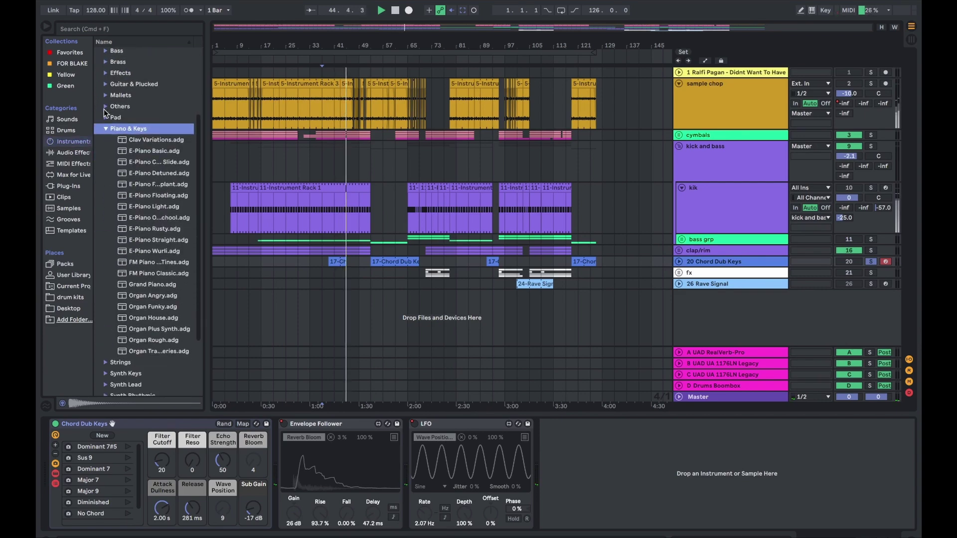
left_click(105, 129)
left_click(99, 131)
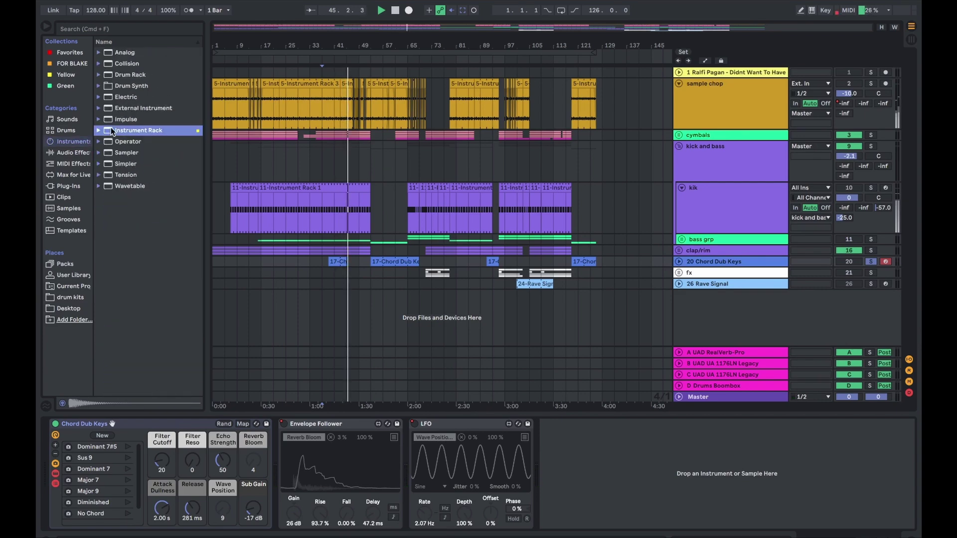
Step: Clear the Chord Dub Keys solo and play the full arrangement from about bar 37 and again from about bar 57
left_click(706, 278)
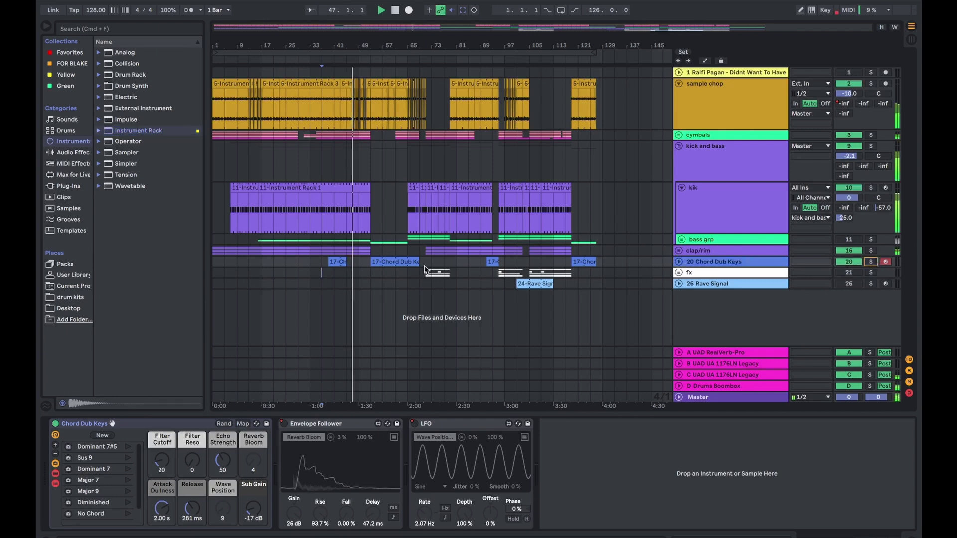
key("space")
key("space")
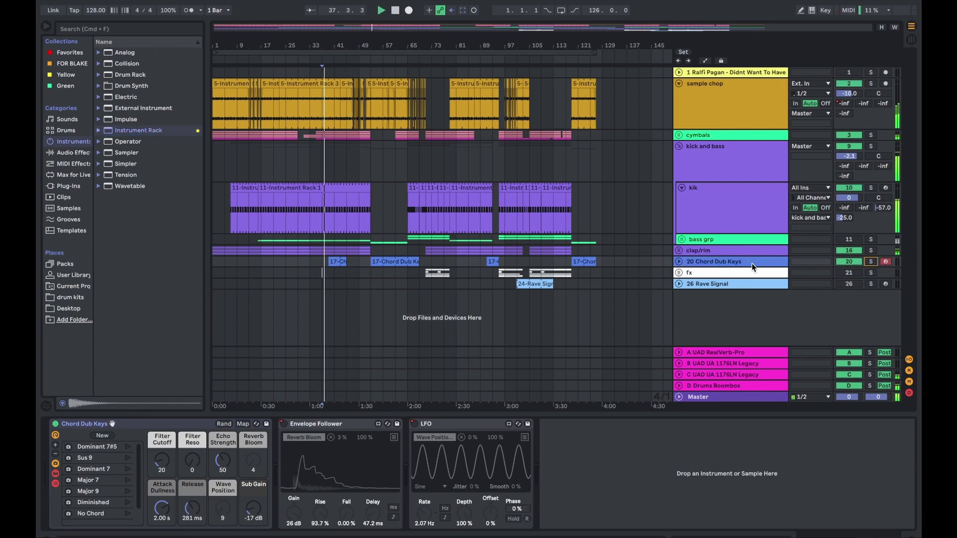
left_click(383, 273)
key("space")
key("space")
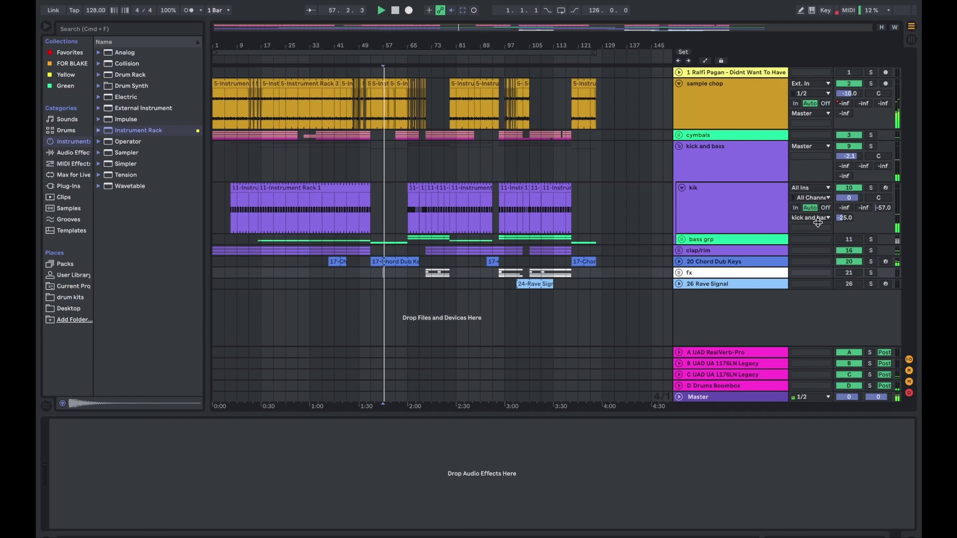
Step: Solo 20 Chord Dub Keys again and examine the Envelope Follower and LFO that modulate its rack
left_click(767, 261)
left_click(871, 261)
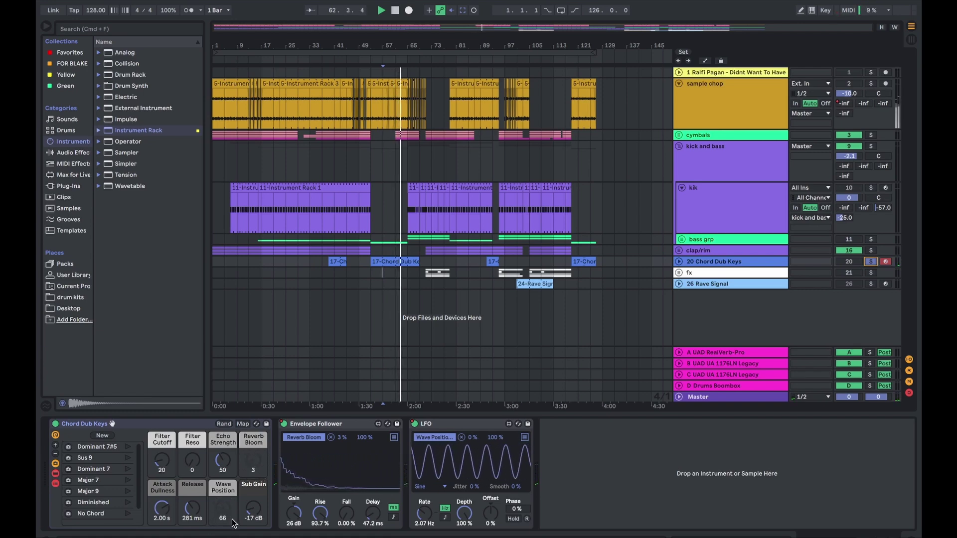
left_click(324, 423)
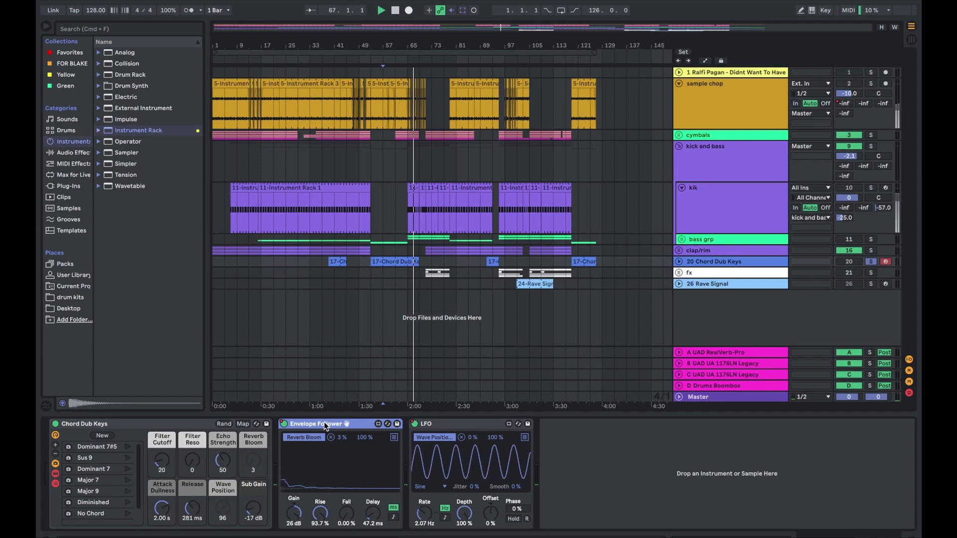
left_click(431, 424)
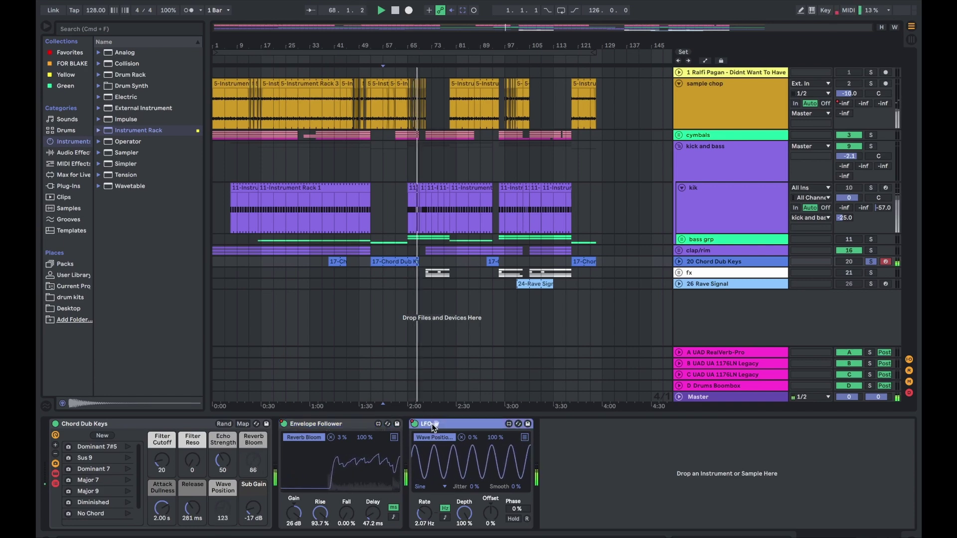
key("0")
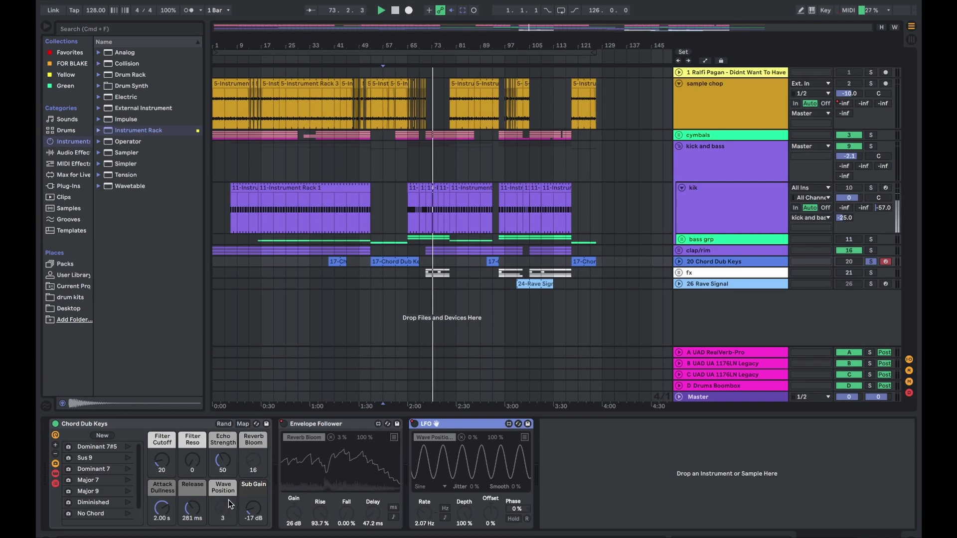
Step: Clear the solo, play the full arrangement from about bar 41 and show the devices of 20 Chord Dub Keys
left_click(862, 260)
left_click(653, 269)
key("space")
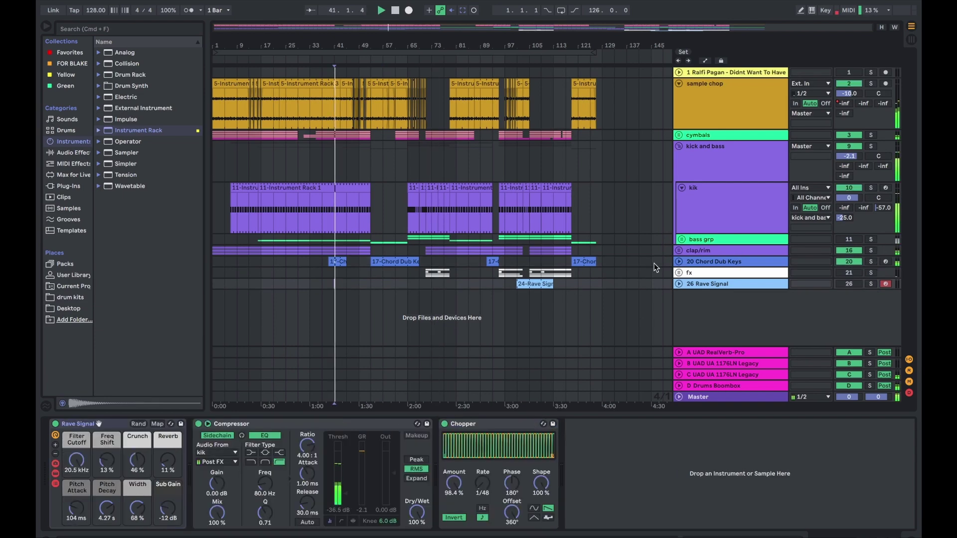
left_click(756, 262)
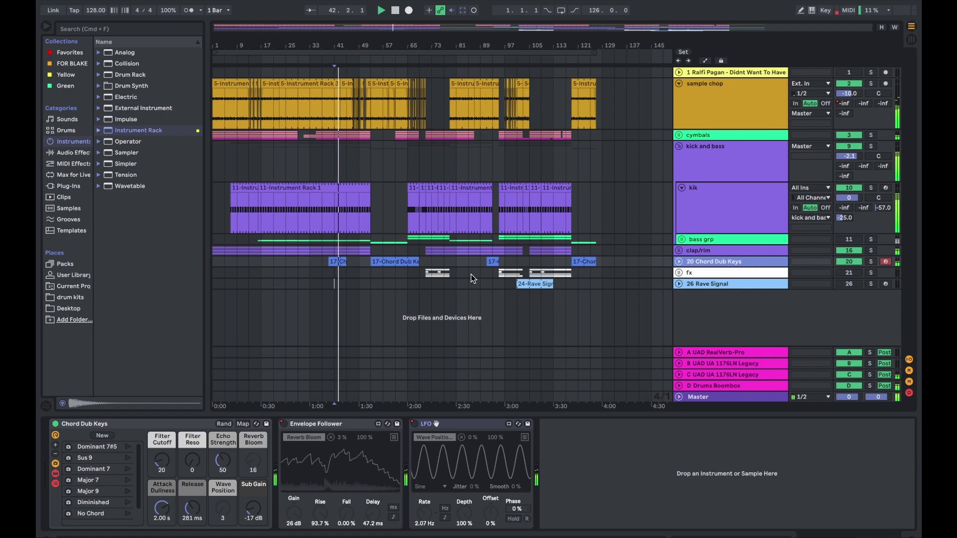
Step: Unfold the bass grp and solo the 14 Muted Dark Bass track, playing from about the start of its first clip
left_click(678, 146)
left_click(678, 147)
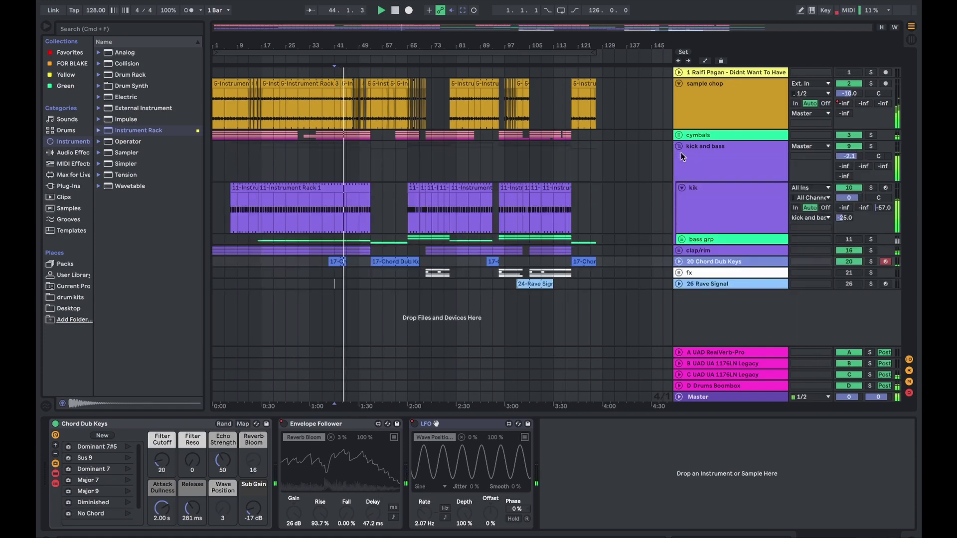
left_click(683, 240)
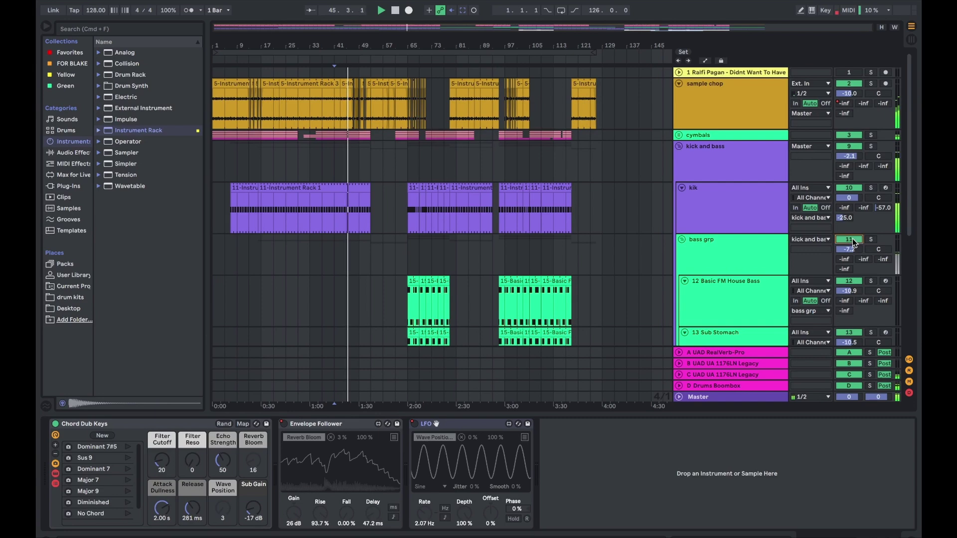
scroll(508, 243, "down", 5)
left_click(263, 213)
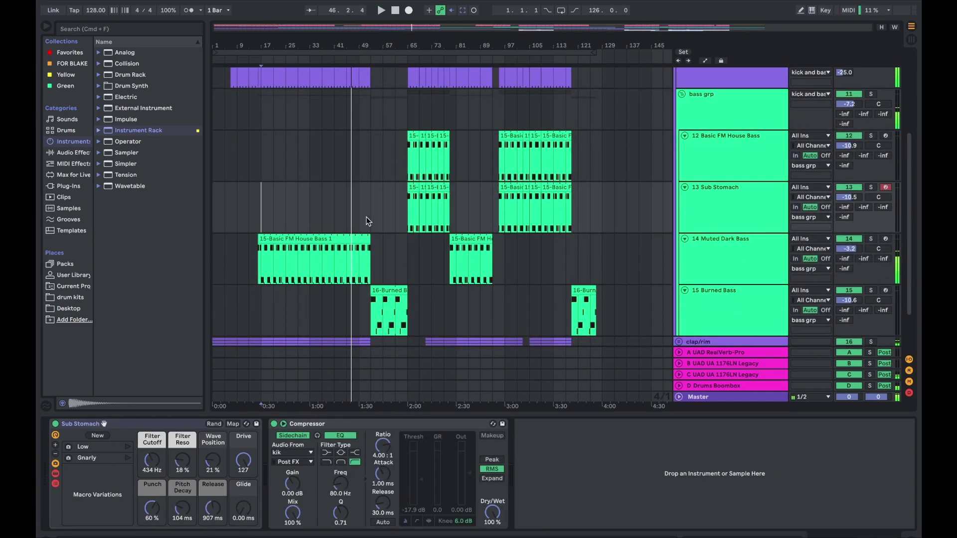
left_click(875, 245)
left_click(872, 239)
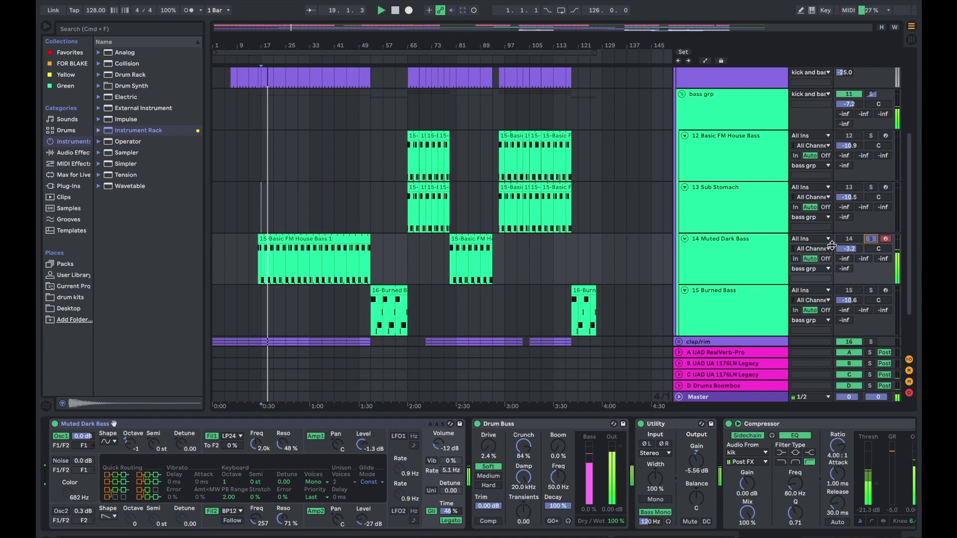
Step: Compare the Muted Dark Bass sound without and with the Erosion effect, leaving Erosion switched on
left_click(779, 424)
scroll(598, 496, "right", 10)
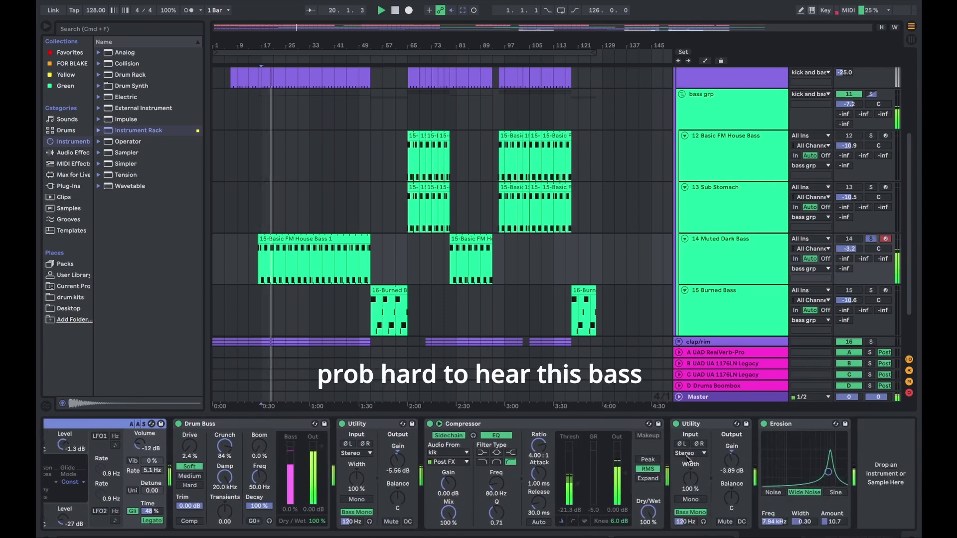
left_click(779, 425)
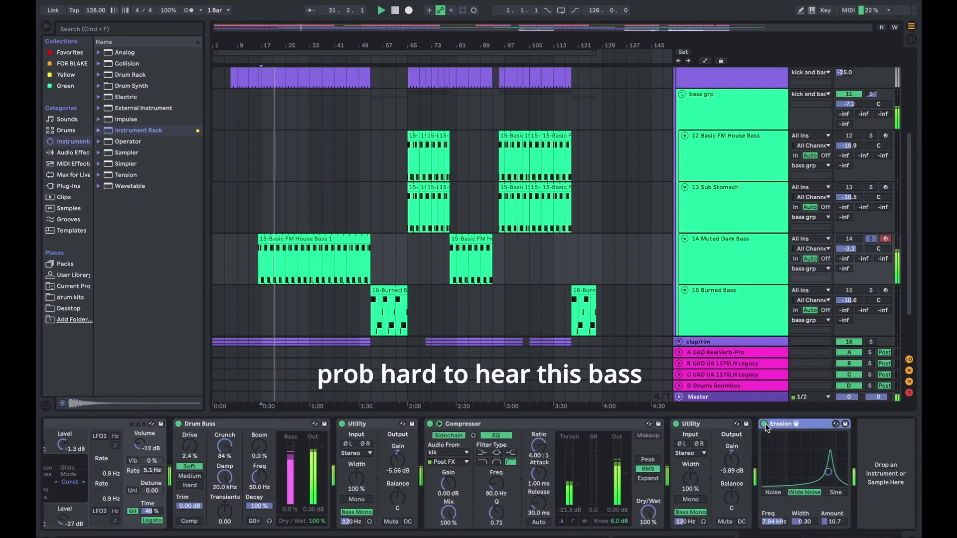
left_click(764, 423)
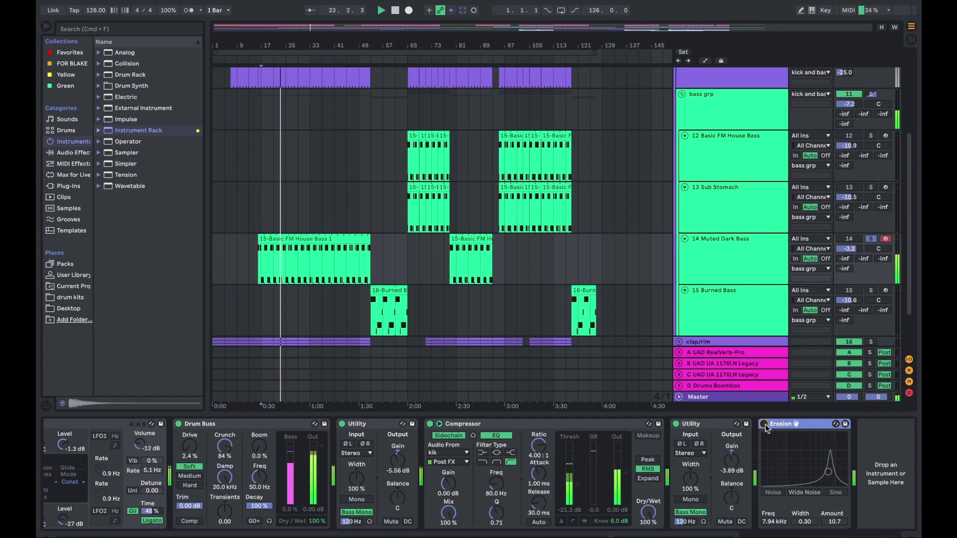
left_click(763, 424)
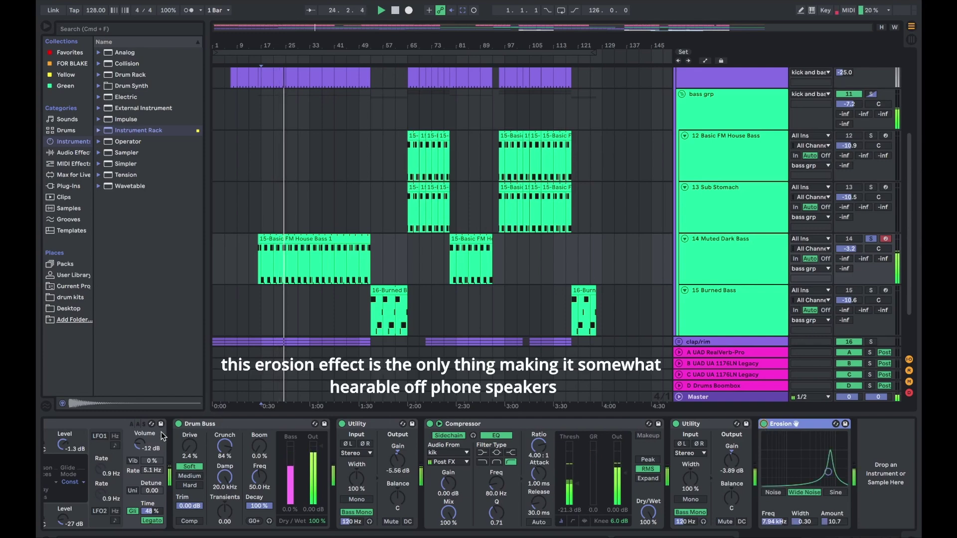
Step: Bypass the Drum Buss, both Utility devices, the Compressor and Erosion to hear the Muted Dark Bass instrument alone
left_click(178, 424)
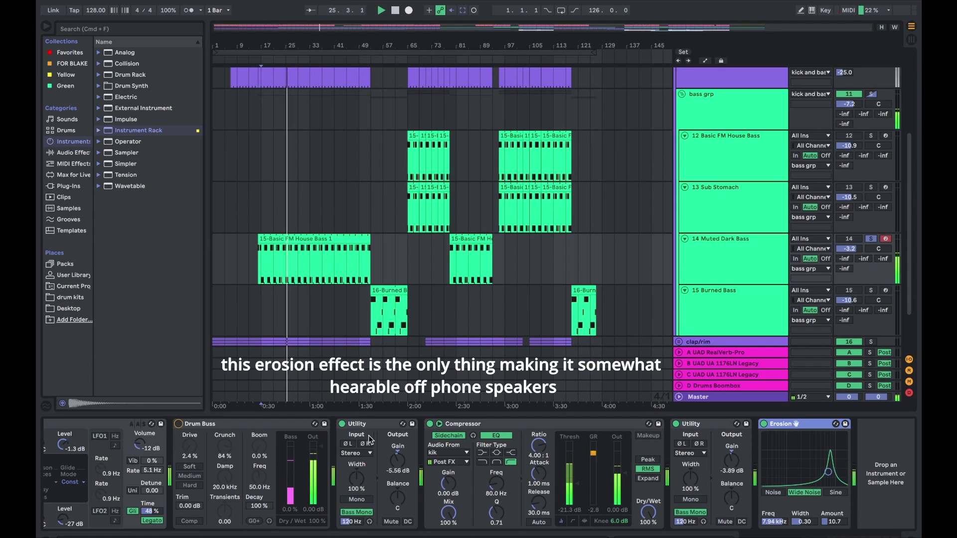
left_click(342, 424)
left_click(430, 424)
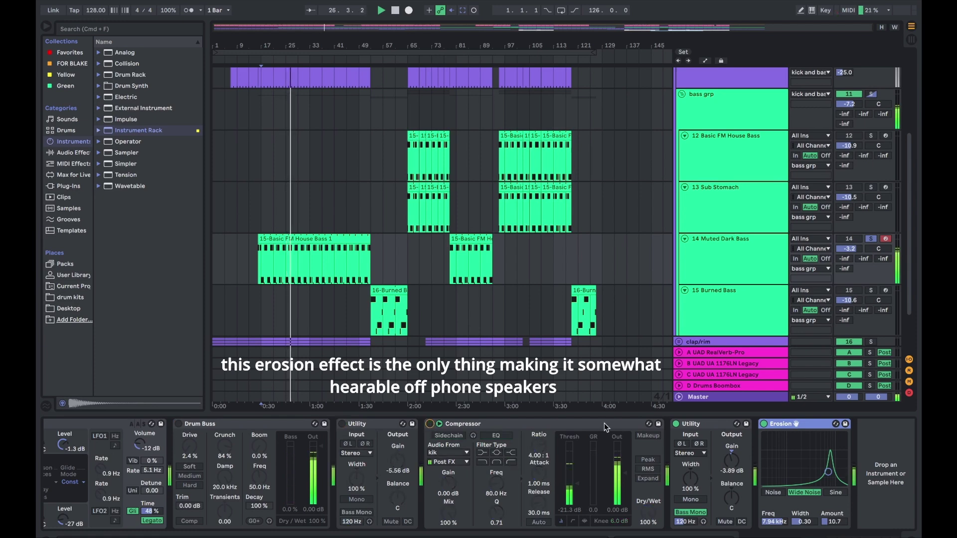
left_click(675, 424)
left_click(763, 424)
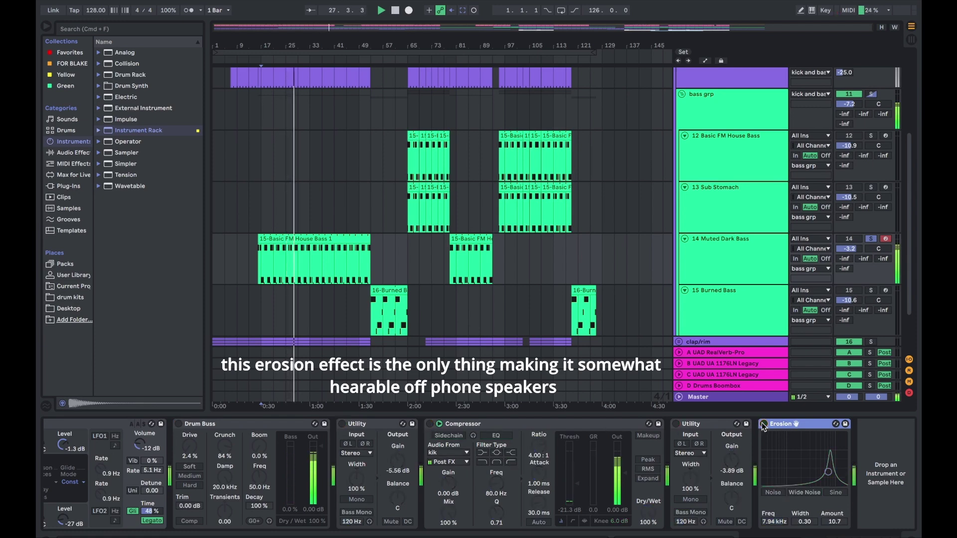
scroll(286, 470, "left", 5)
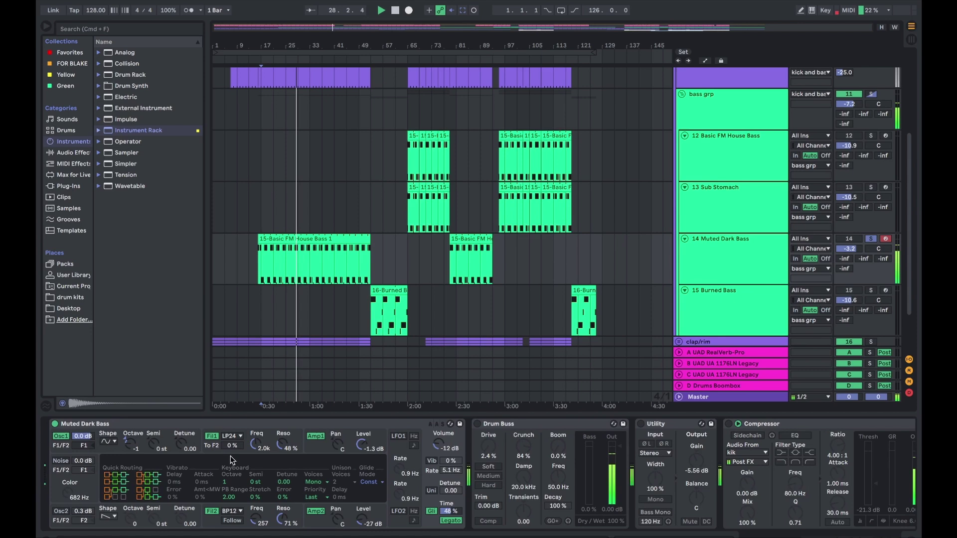
left_click(92, 425)
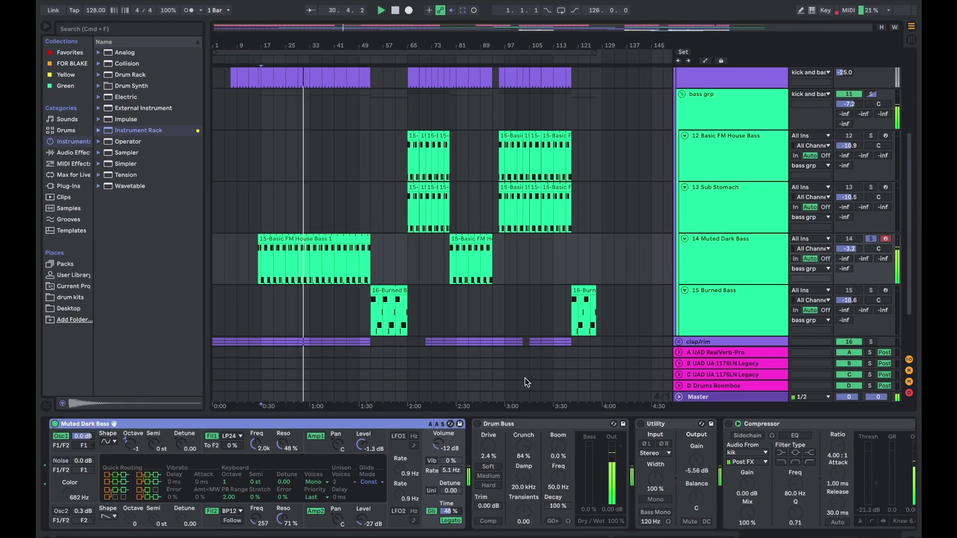
Step: Switch the Drum Buss, both Utility devices, the Compressor and Erosion back on for the Muted Dark Bass
left_click(477, 424)
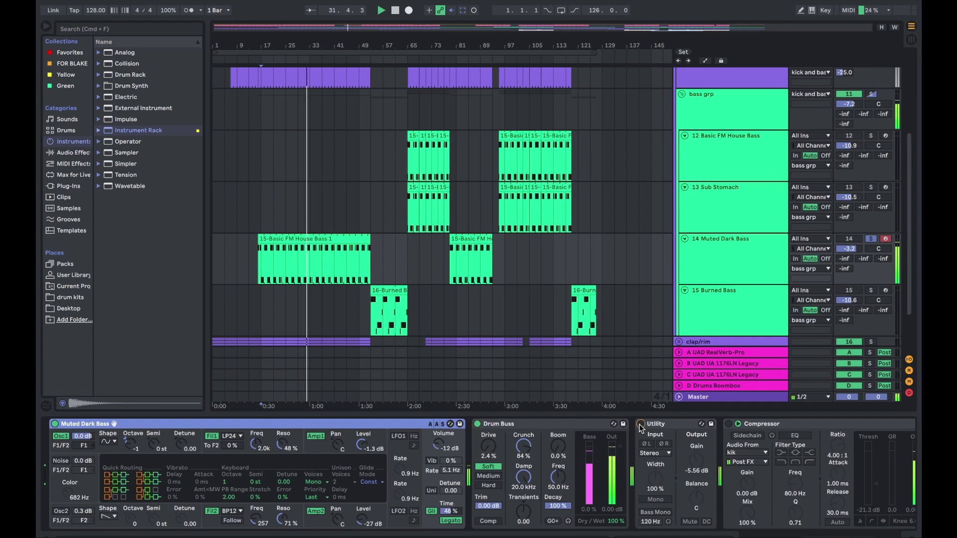
left_click(641, 424)
left_click(731, 425)
scroll(732, 449, "right", 5)
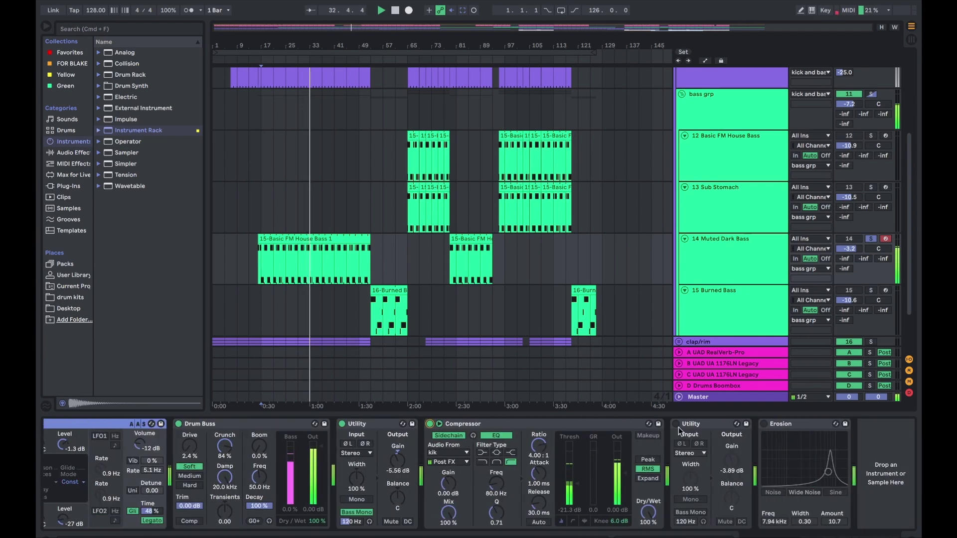
left_click(677, 424)
left_click(764, 424)
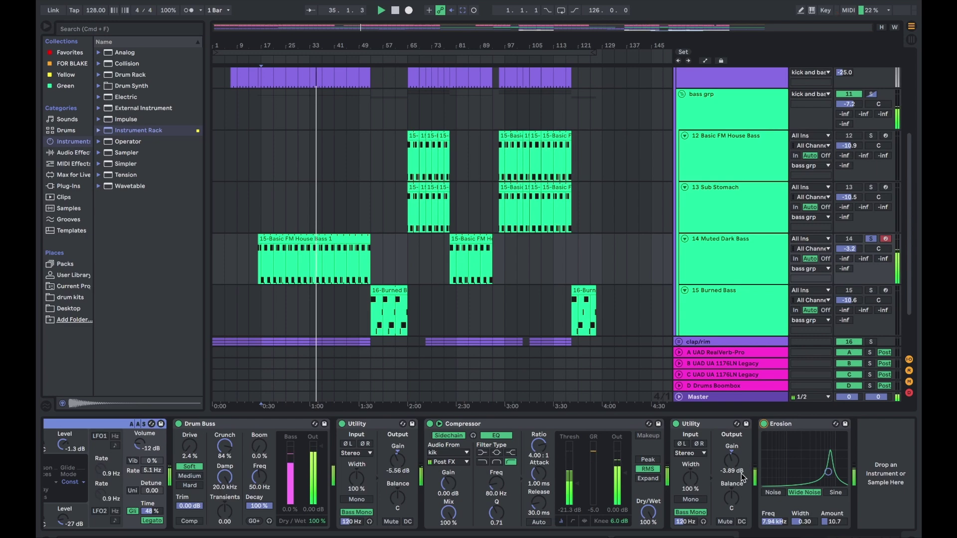
Step: Turn off the Muted Dark Bass solo and play the full mix from the start of the first Burned Bass clip
left_click(871, 240)
left_click(521, 305)
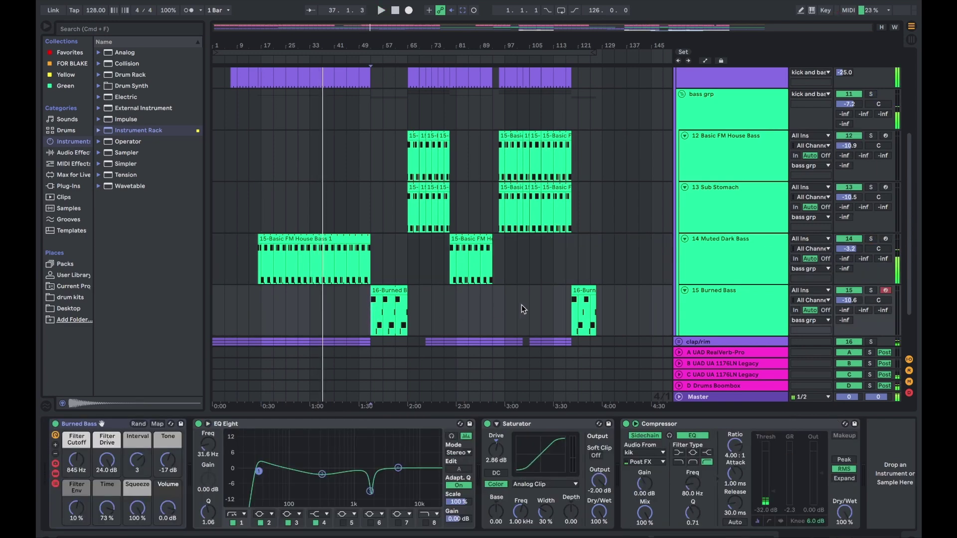
key("space")
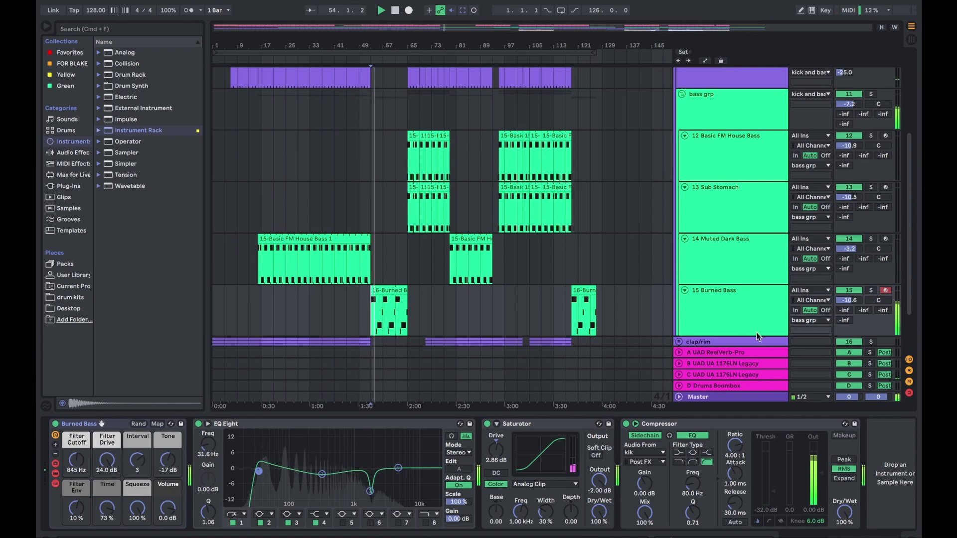
Step: Select the 15 Burned Bass track and examine its instrument rack, Compressor and EQ Eight while the mix plays
left_click(749, 307)
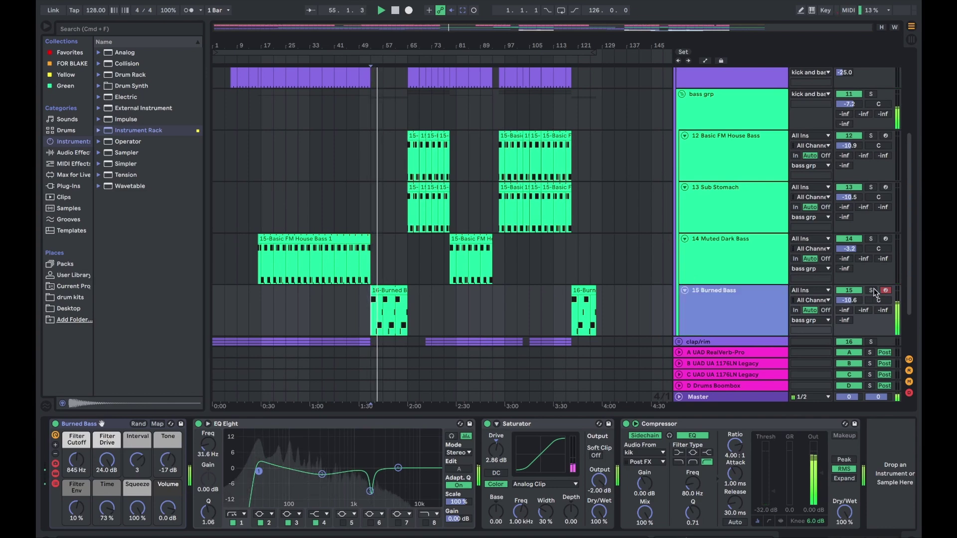
left_click(140, 434)
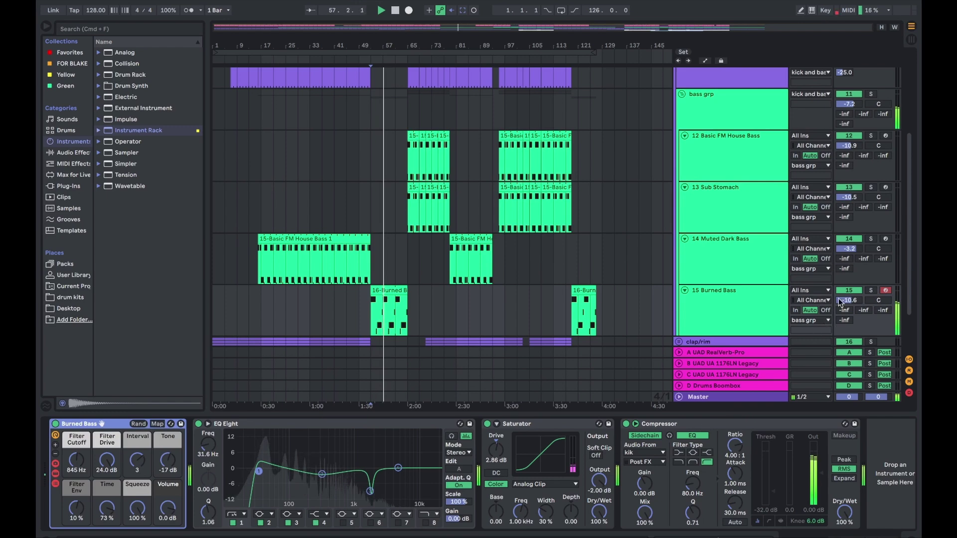
left_click(680, 423)
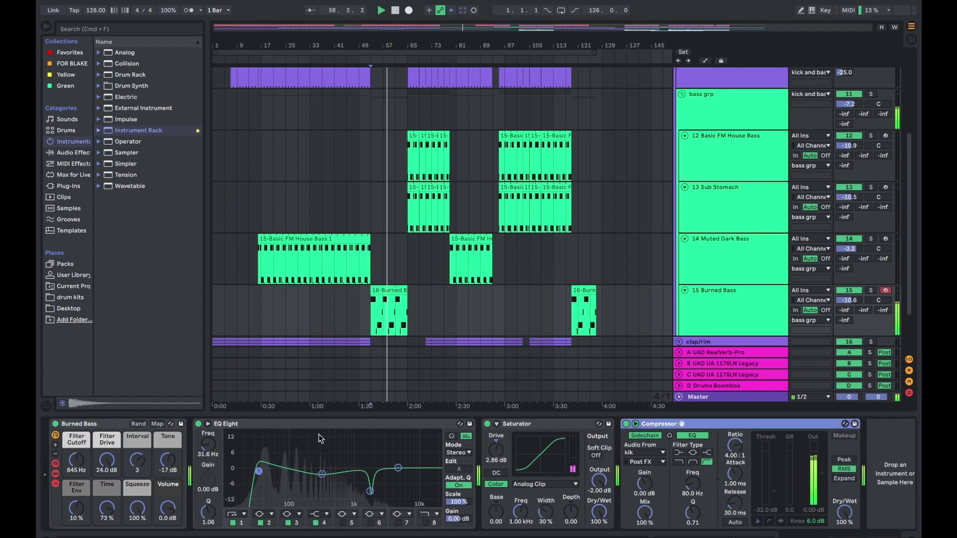
left_click(288, 423)
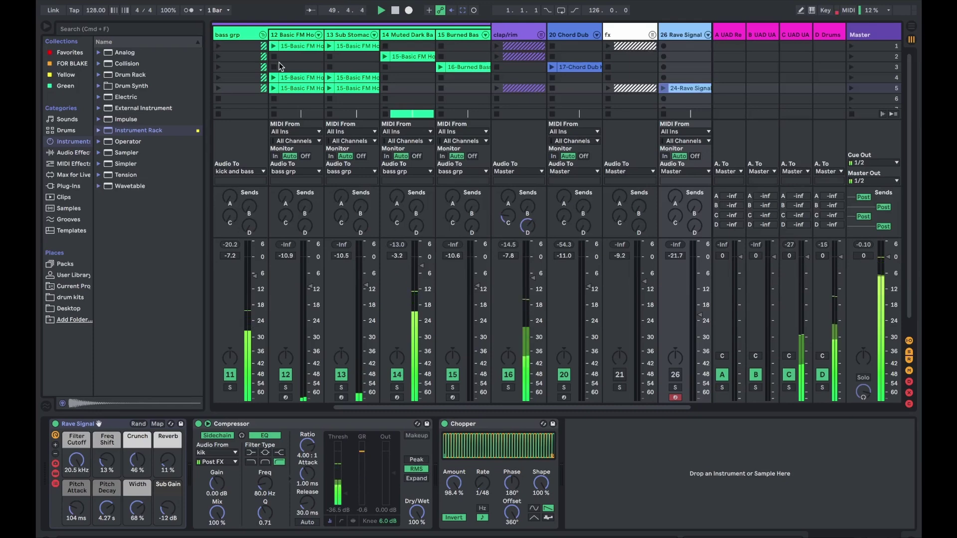
Step: Fold the bass grp and the kick and bass group in Session View, and return to the Arrangement View
left_click(263, 35)
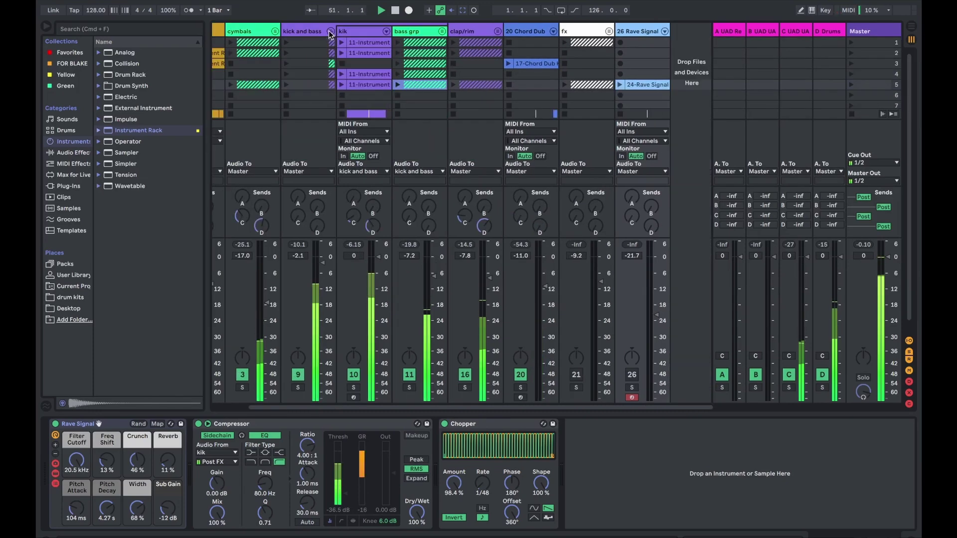
left_click(262, 36)
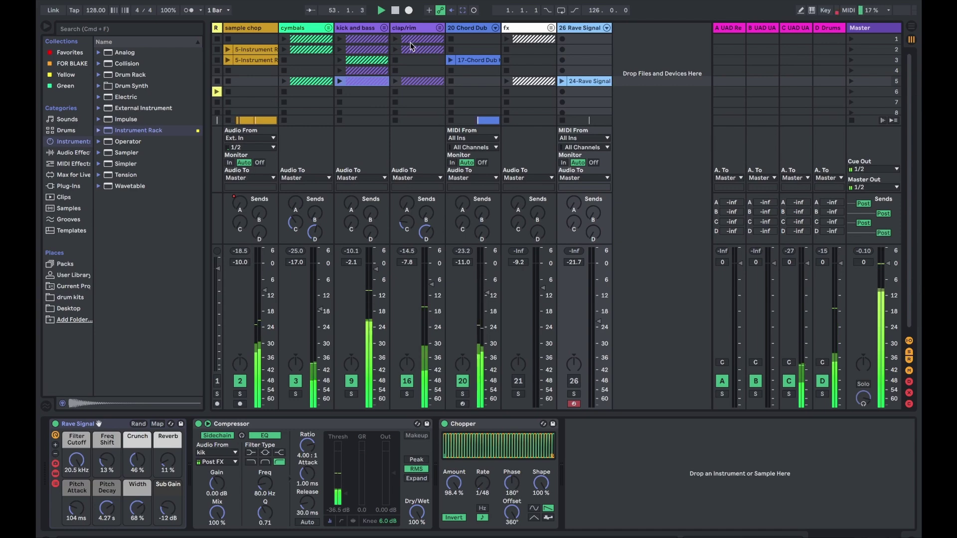
left_click(593, 13)
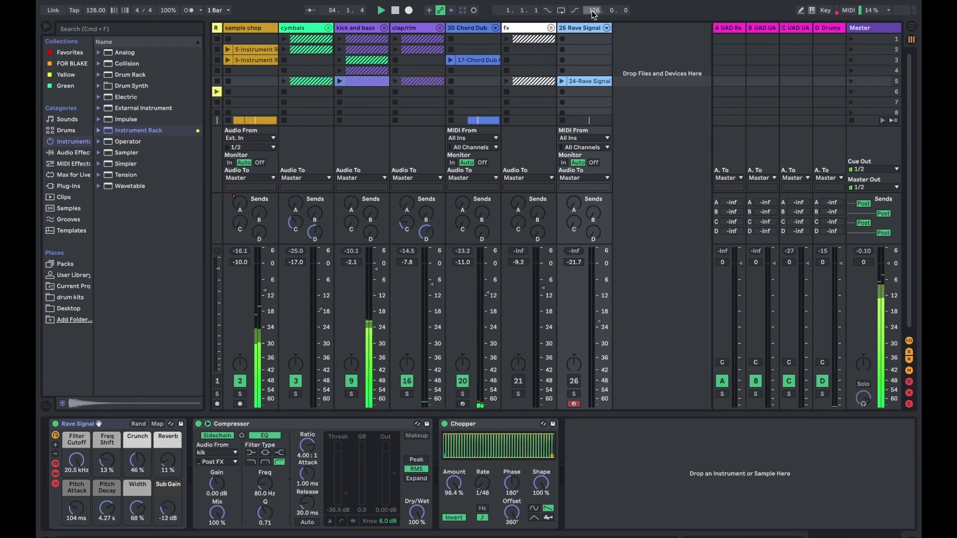
key("Tab")
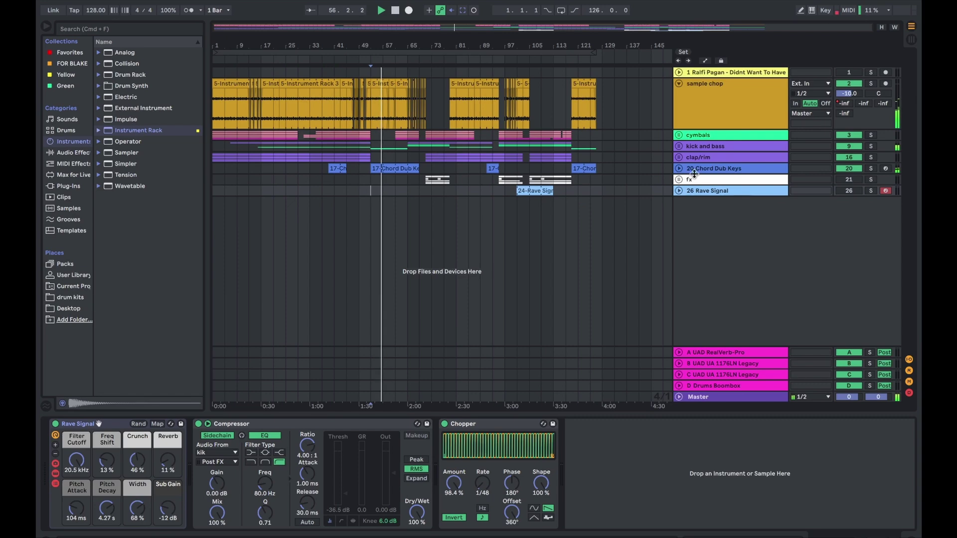
Step: Unfold the kick and bass group with its bass grp and show the devices of the 15 Burned Bass track
left_click(679, 146)
left_click(678, 239)
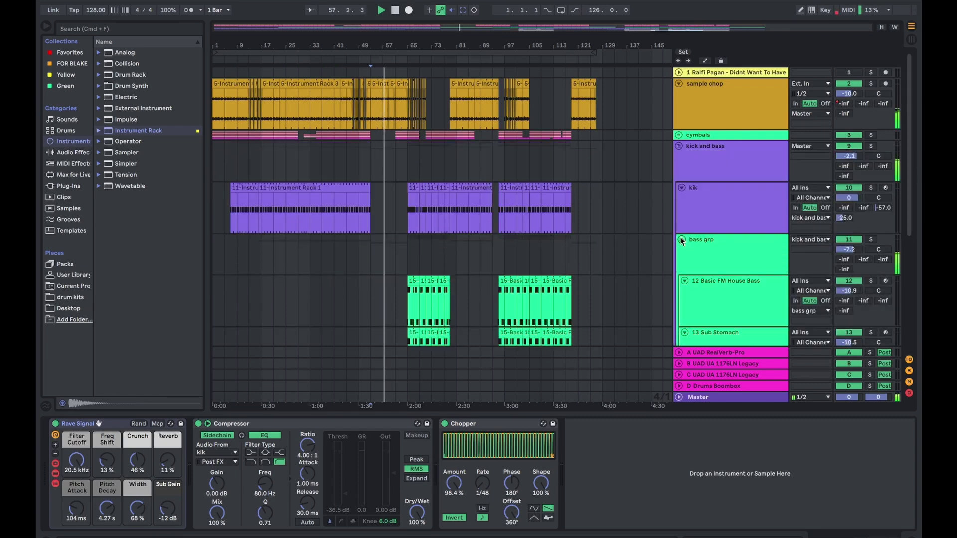
scroll(725, 299, "down", 5)
left_click(725, 318)
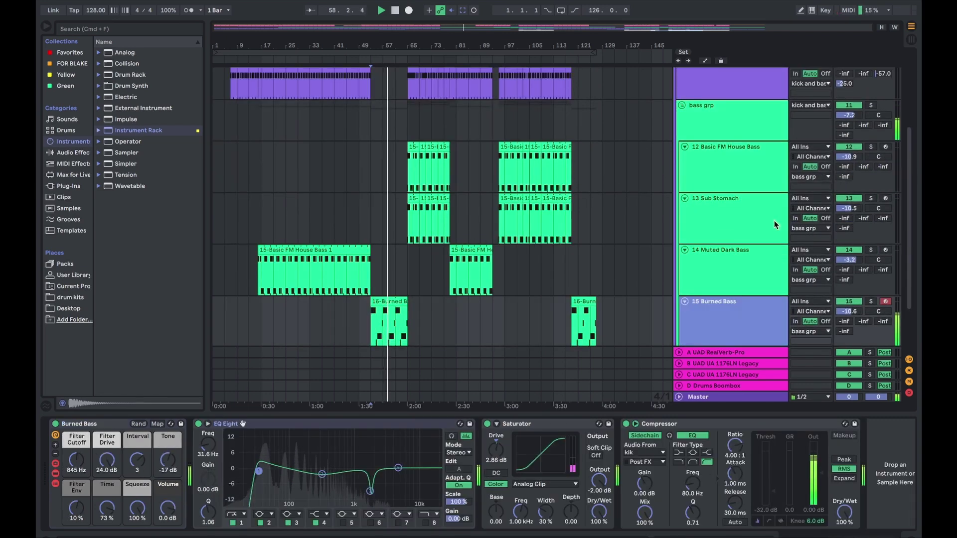
Step: Play the arrangement from about bar 101 and fold the kick and bass group
left_click(731, 111)
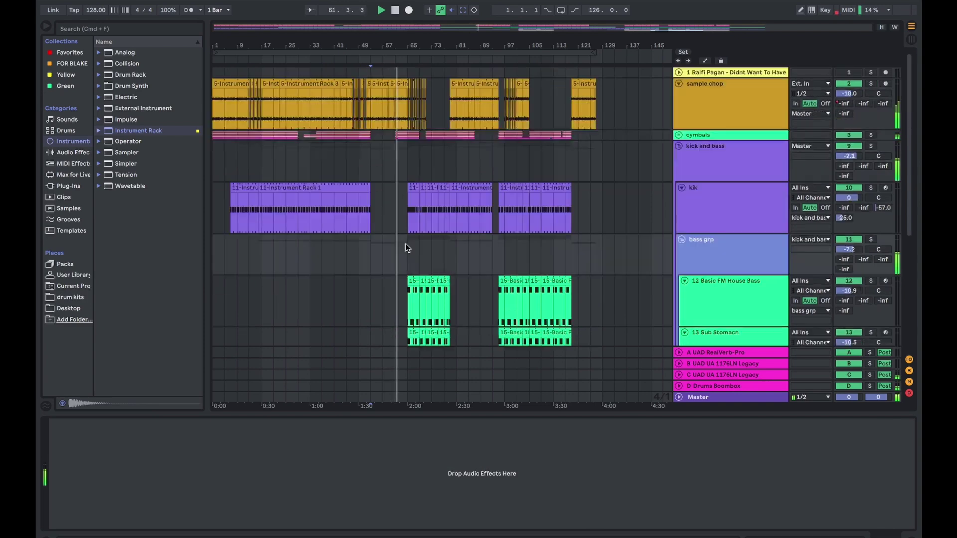
scroll(407, 245, "up", 5)
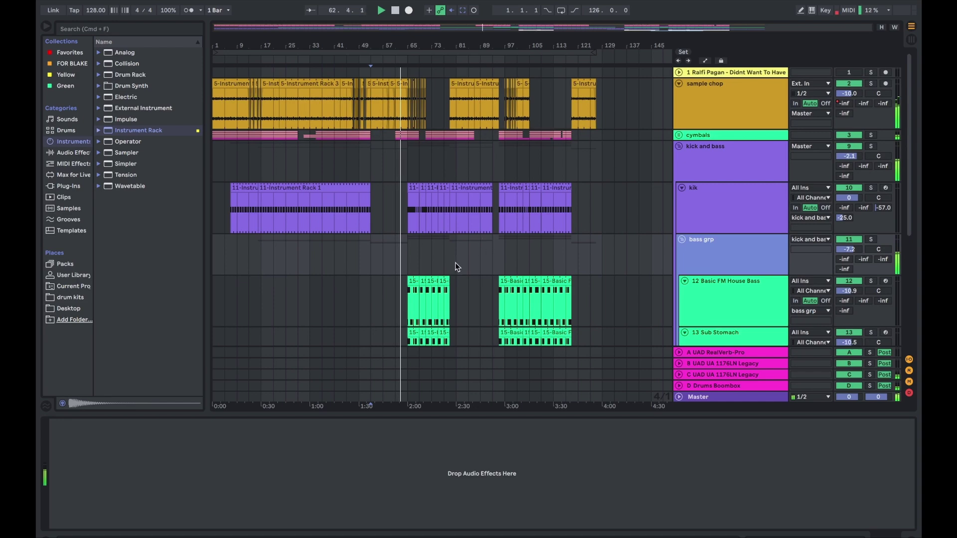
left_click(516, 267)
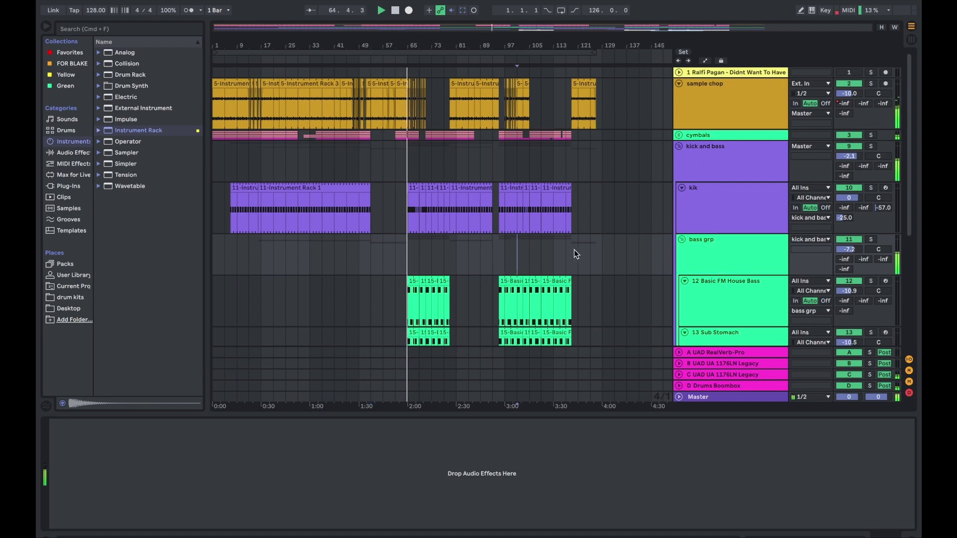
key("space")
key("space")
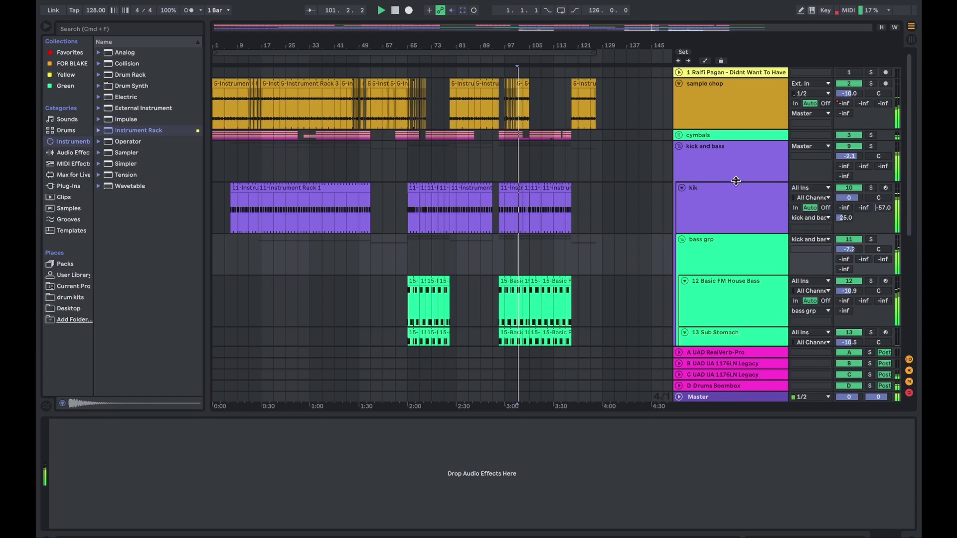
left_click(678, 146)
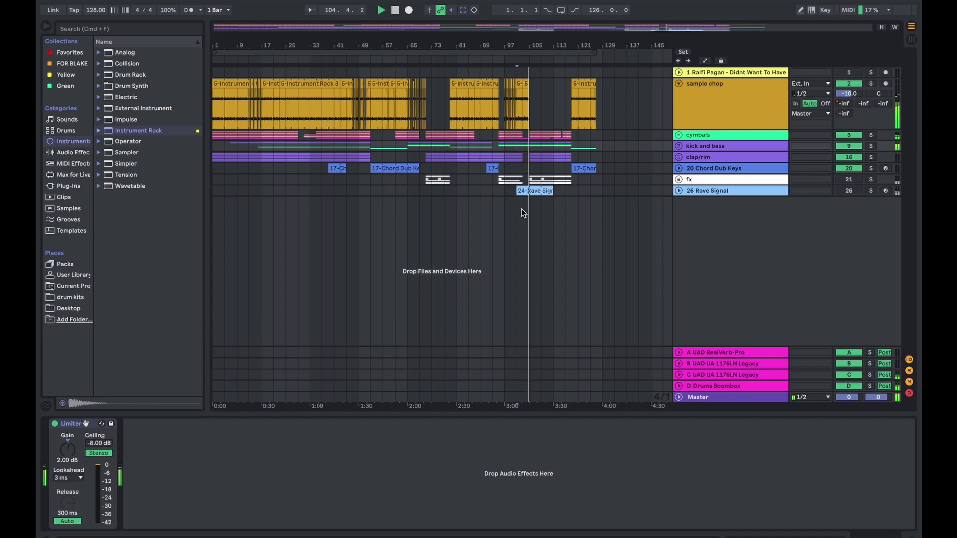
Step: Play from bar 73, unfold the kick and bass group, and solo Basic FM House Bass and Sub Stomach together
left_click(435, 195)
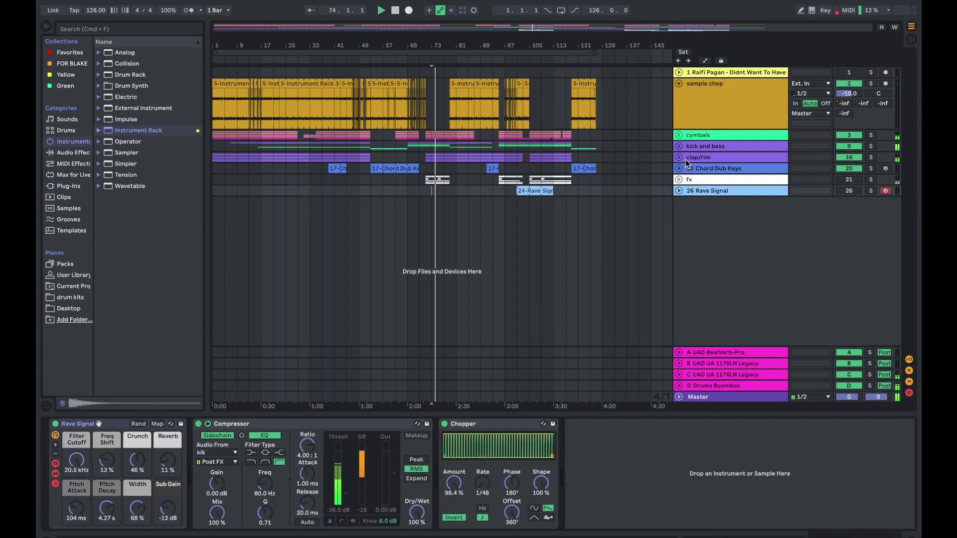
left_click(679, 146)
left_click(701, 261)
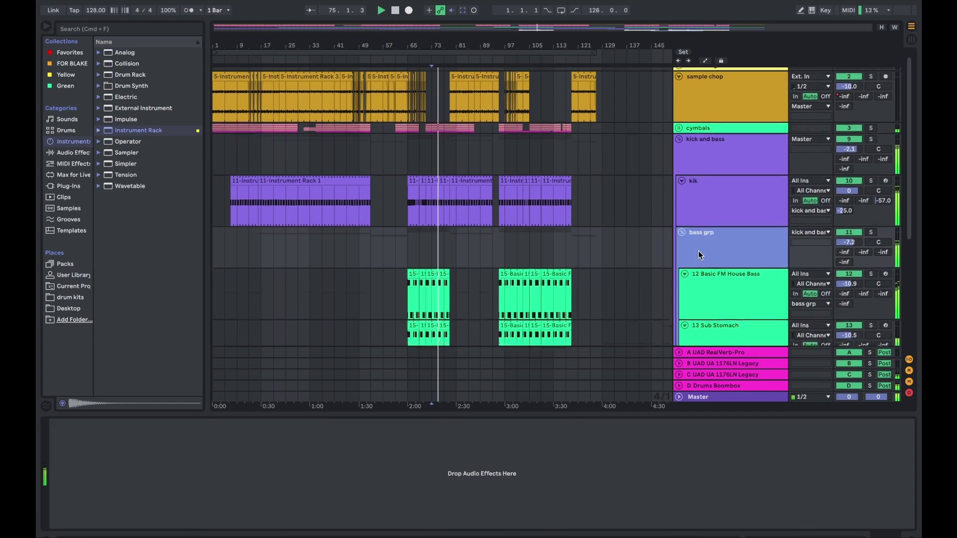
scroll(700, 224, "down", 5)
left_click(703, 191)
left_click(715, 217, "shift")
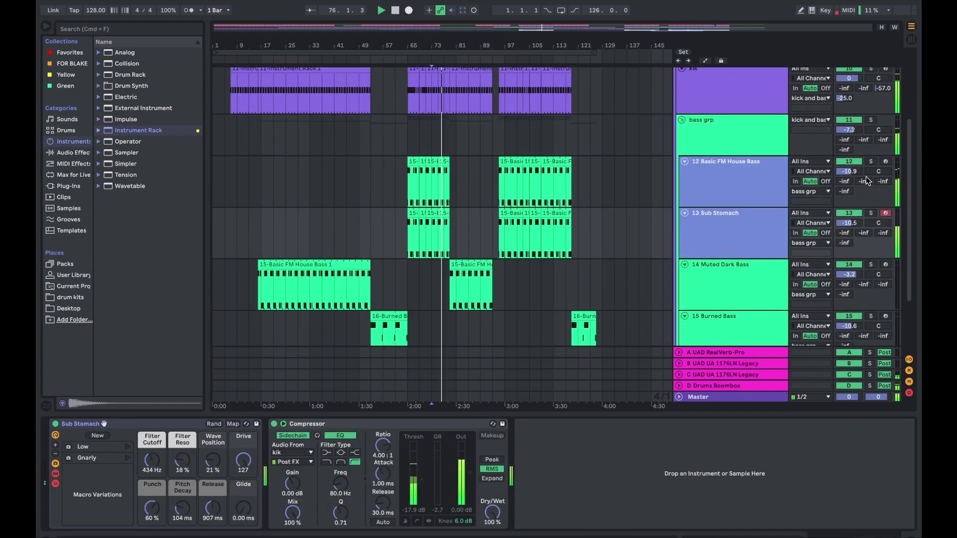
left_click(871, 213)
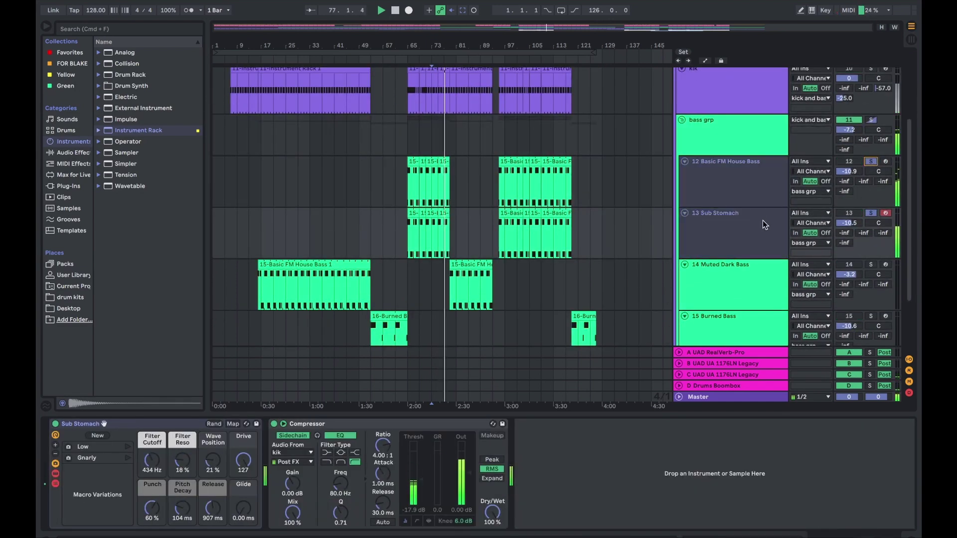
Step: Turn off both bass solos and compare the mix without and with Sub Stomach, leaving that track switched on
left_click(870, 213)
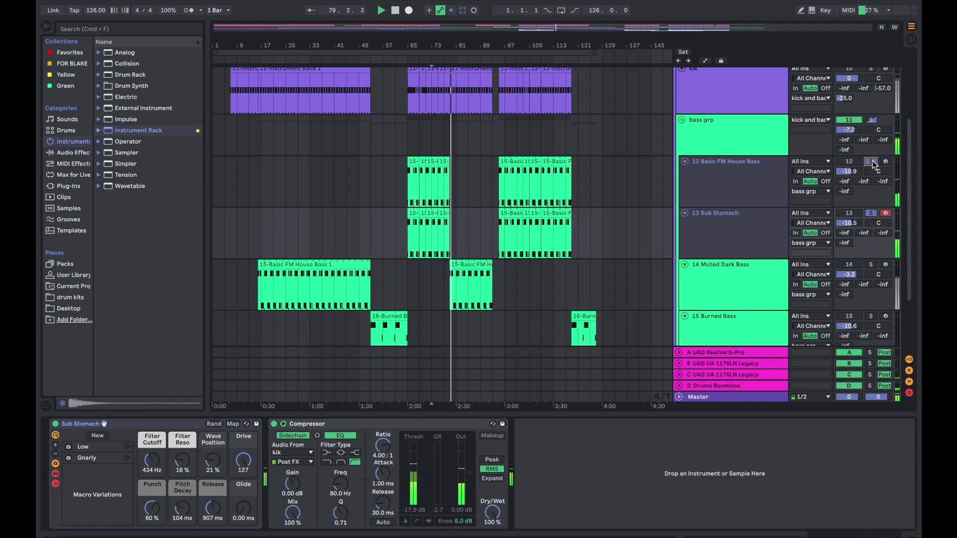
left_click(759, 178)
left_click(748, 242)
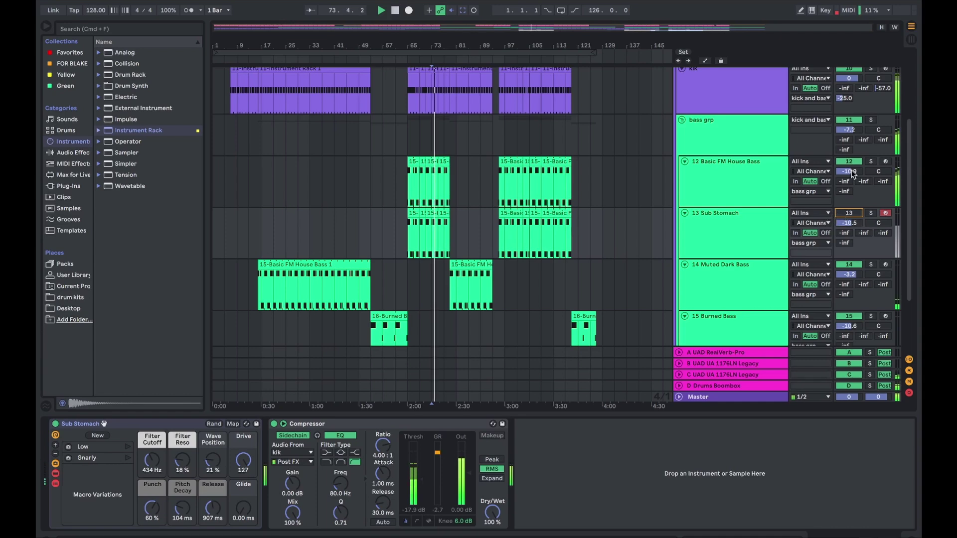
left_click(848, 214)
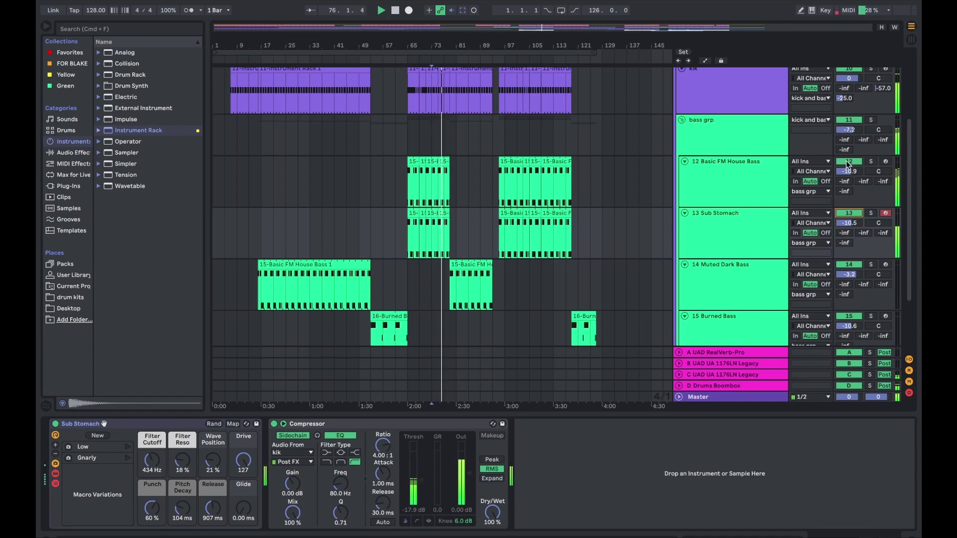
Step: Play the section with the layered basses from bar 65 and fold the bass grp
left_click(407, 229)
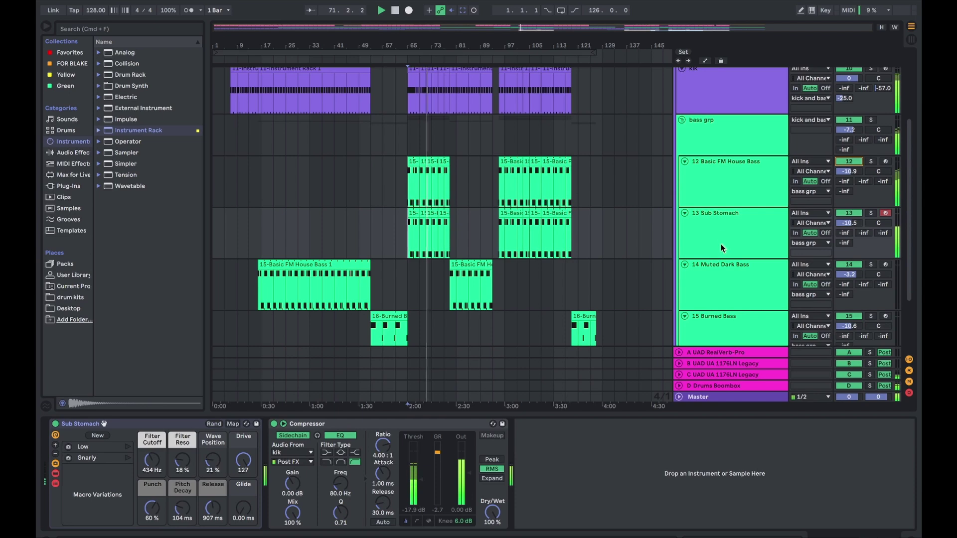
scroll(687, 124, "up", 3)
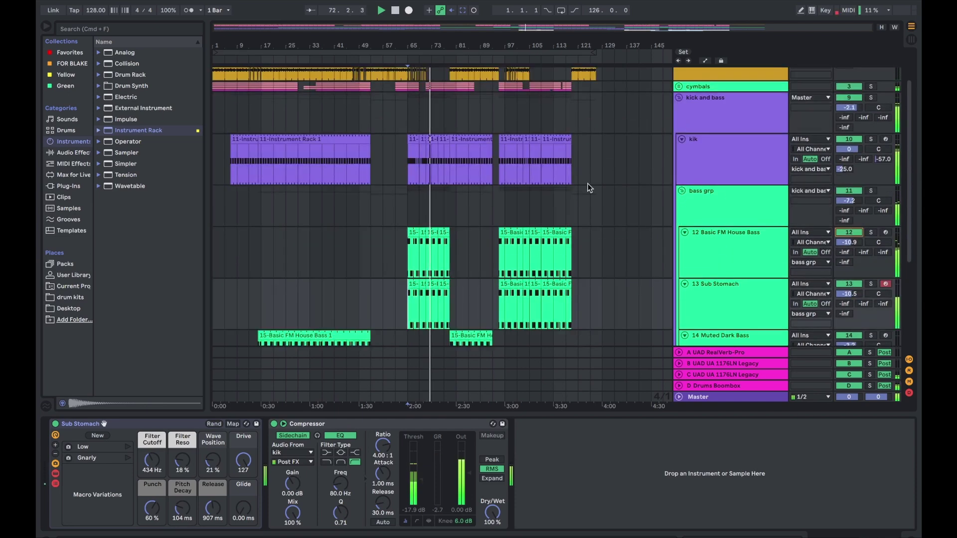
left_click(407, 211)
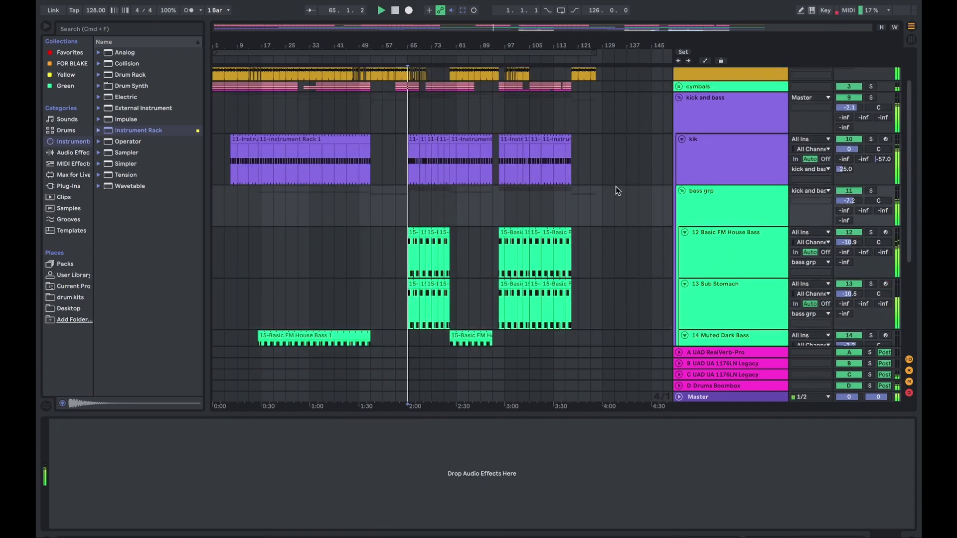
left_click(681, 190)
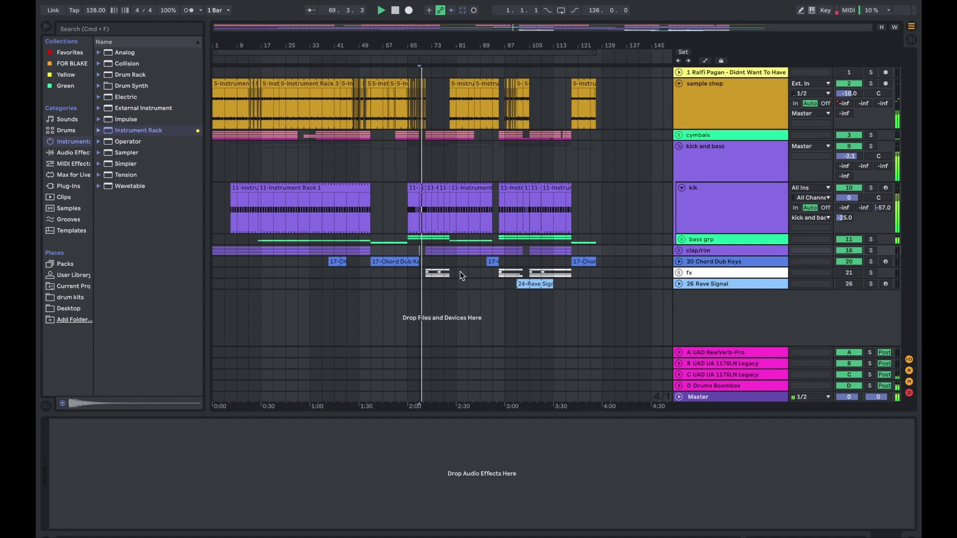
Step: Play the build-up into the fx section from about bar 69 and fold the kick and bass group
left_click(421, 283)
scroll(425, 279, "up", 5)
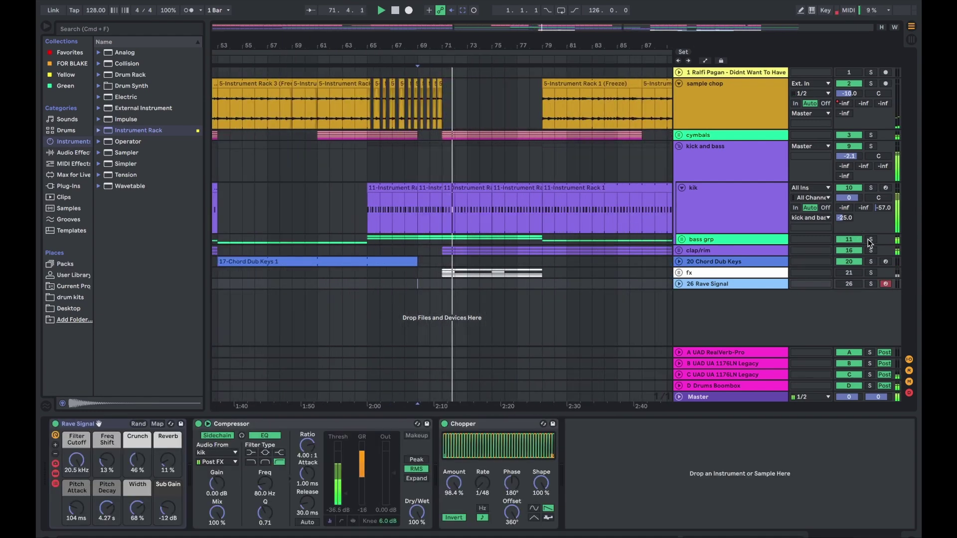
left_click(681, 188)
left_click(677, 147)
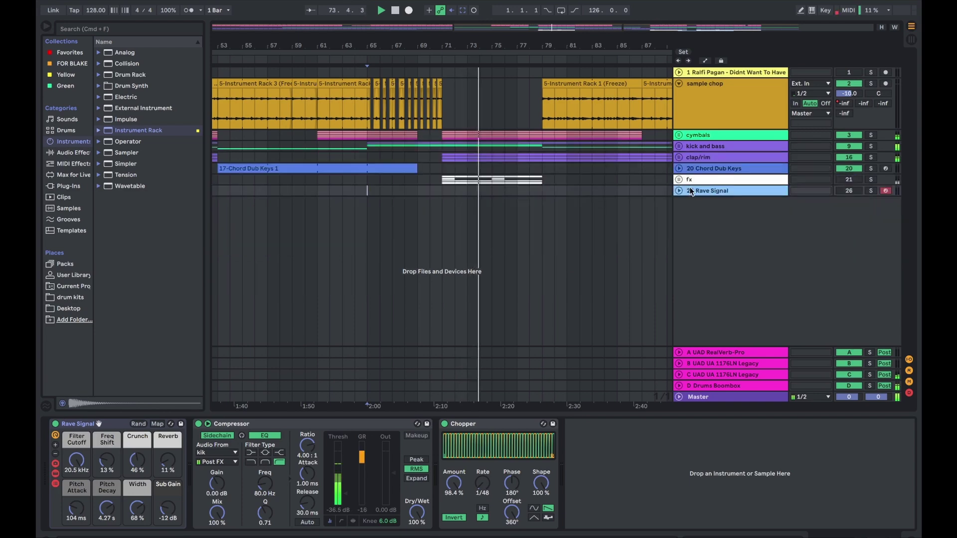
Step: Unfold the fx group, switch it on and solo it, playing from the start of its clips at bar 71
left_click(679, 179)
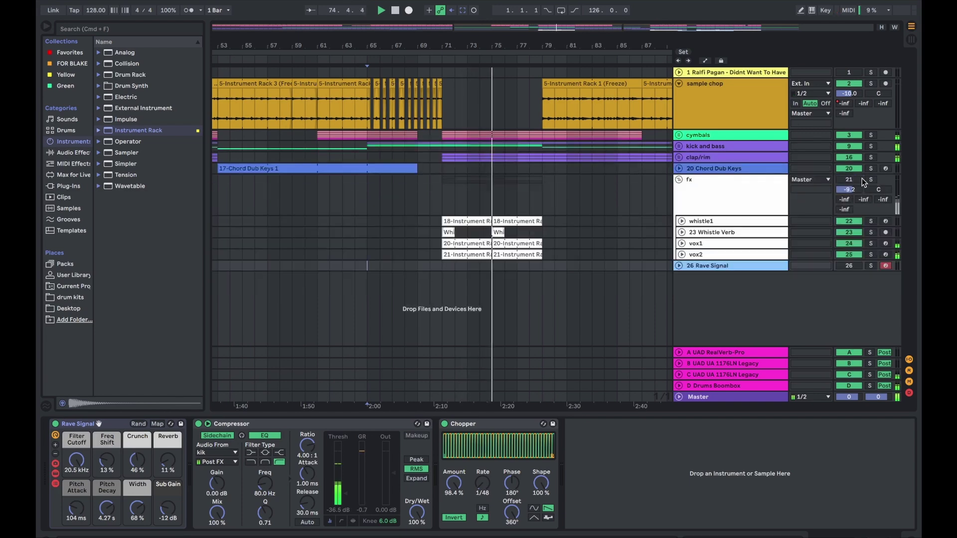
left_click(442, 266)
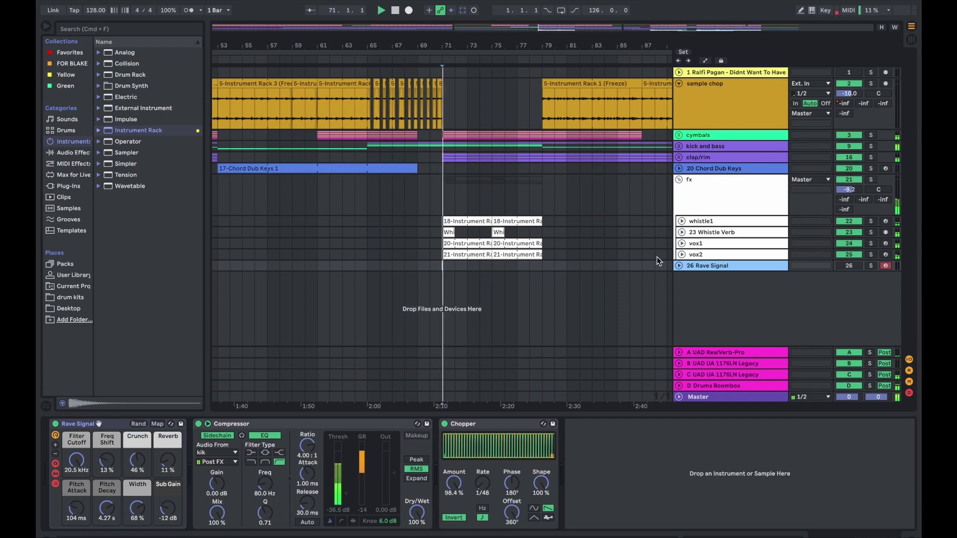
left_click(701, 196)
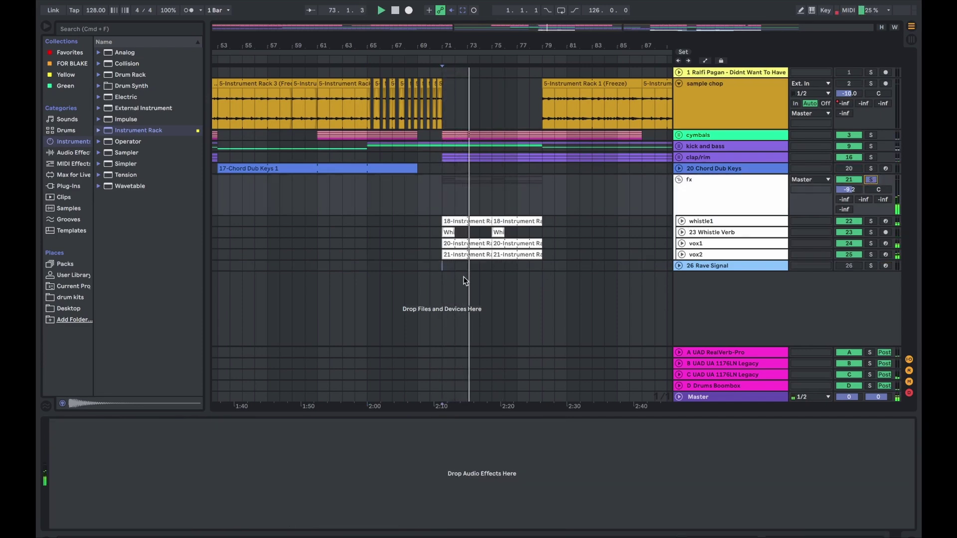
Step: Expand the whistle1, Whistle Verb, vox1 and vox2 tracks of the fx group to show their clip contents
left_click(681, 254)
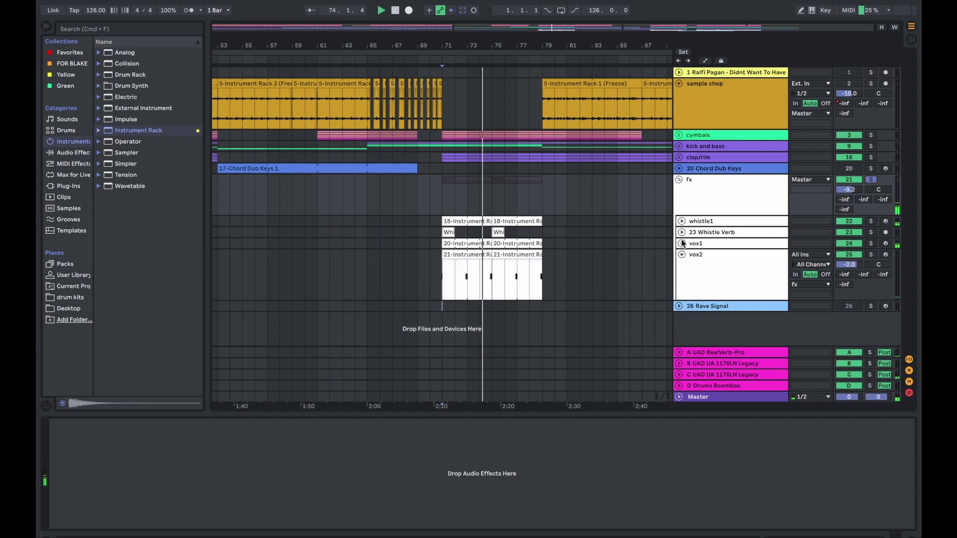
left_click(682, 243, "alt")
scroll(570, 254, "down", 3)
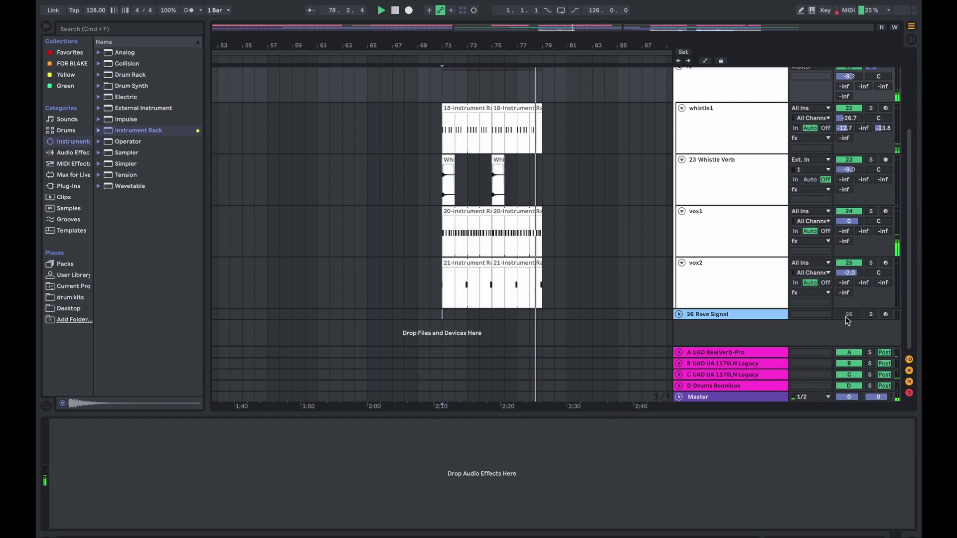
Step: Replay the fx section from bar 71, soloing the whistle1, Whistle Verb and vox1 tracks one after another
scroll(857, 227, "up", 3)
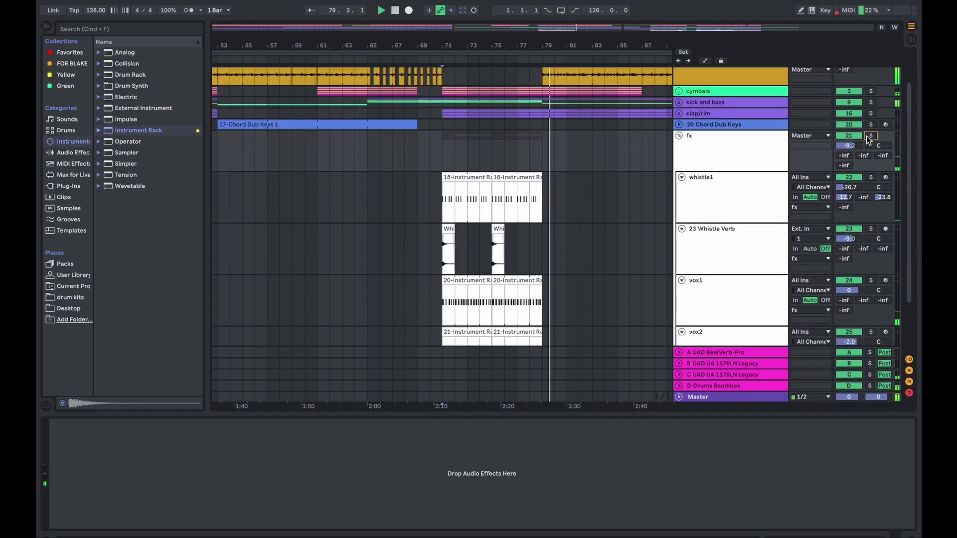
scroll(802, 170, "down", 3)
scroll(776, 219, "up", 5)
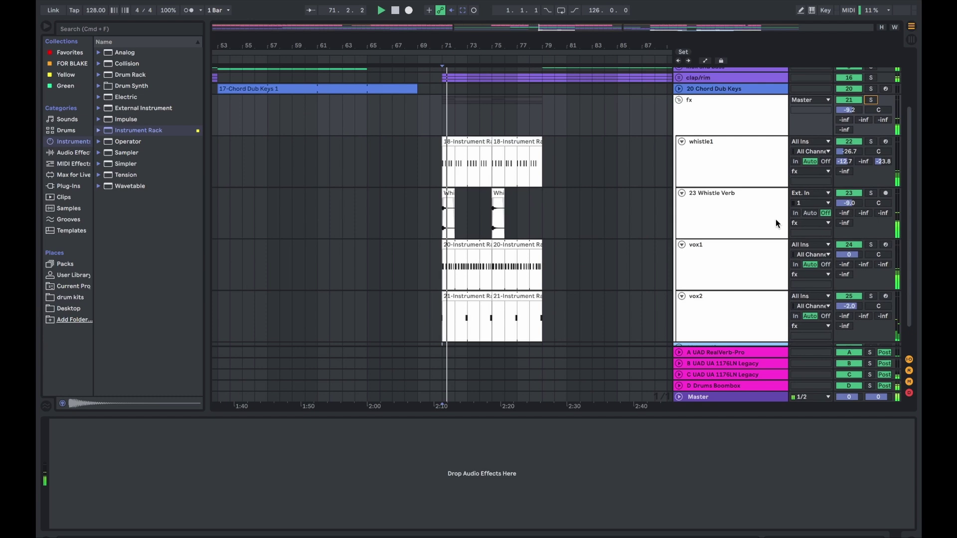
left_click(700, 117)
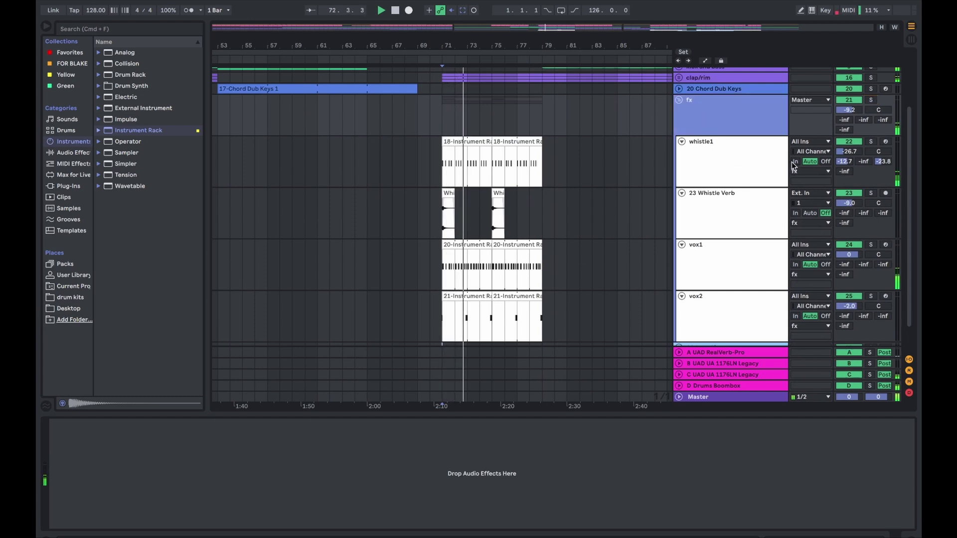
left_click(870, 142)
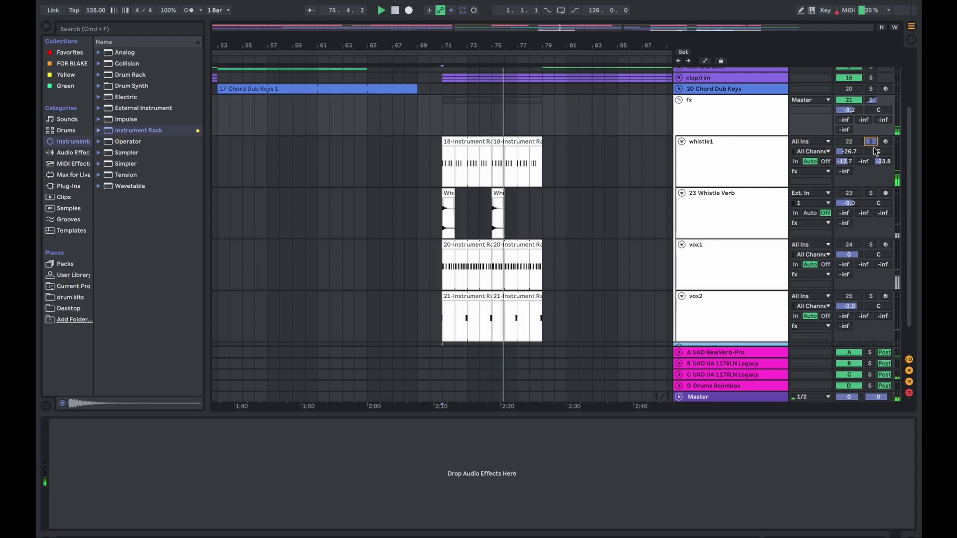
left_click(870, 193)
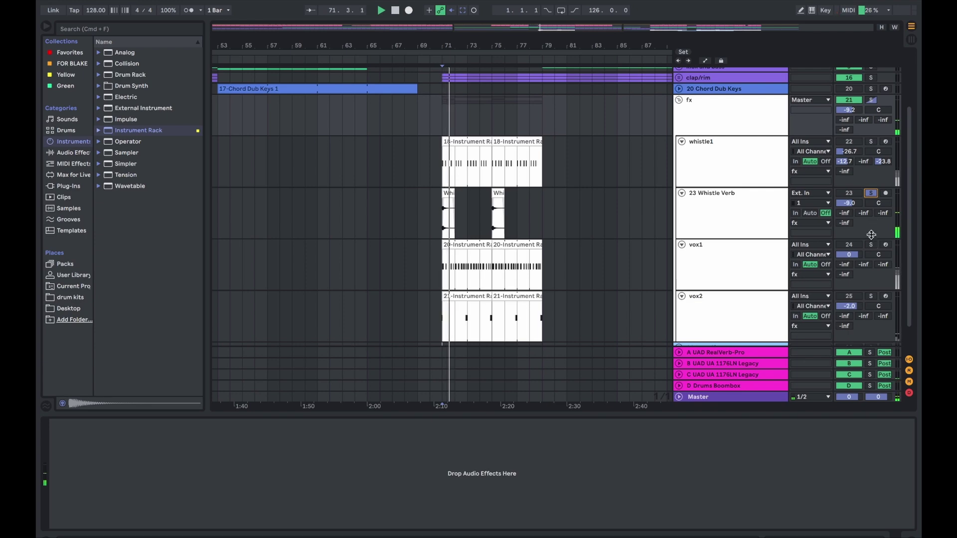
left_click(871, 244)
left_click(876, 255)
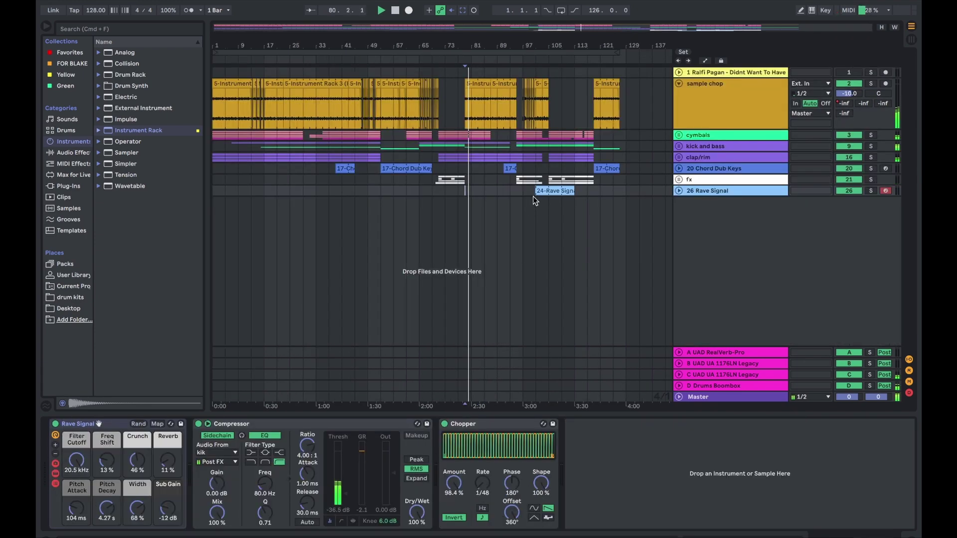
Step: Play the Rave Signal clip from bar 101, with its track expanded and soloed
left_click(537, 191)
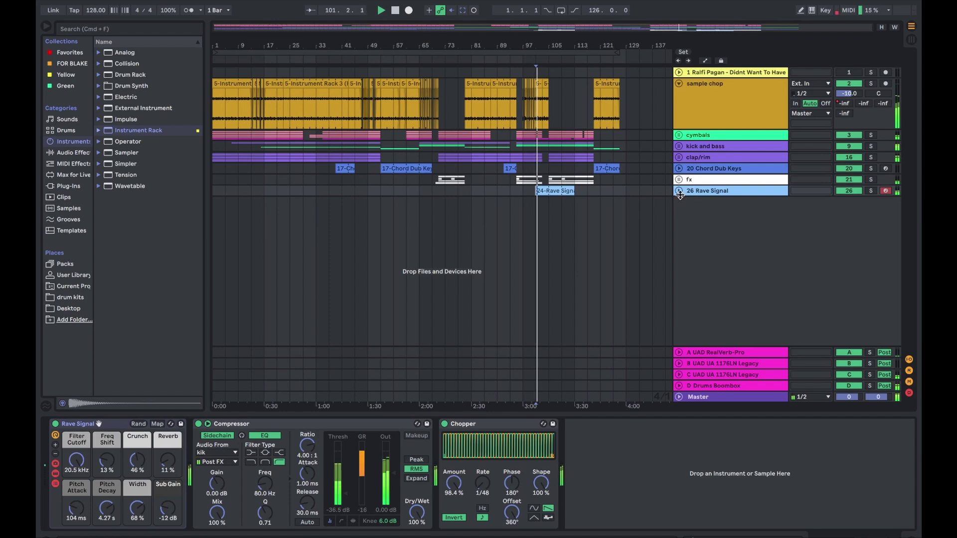
left_click(680, 192)
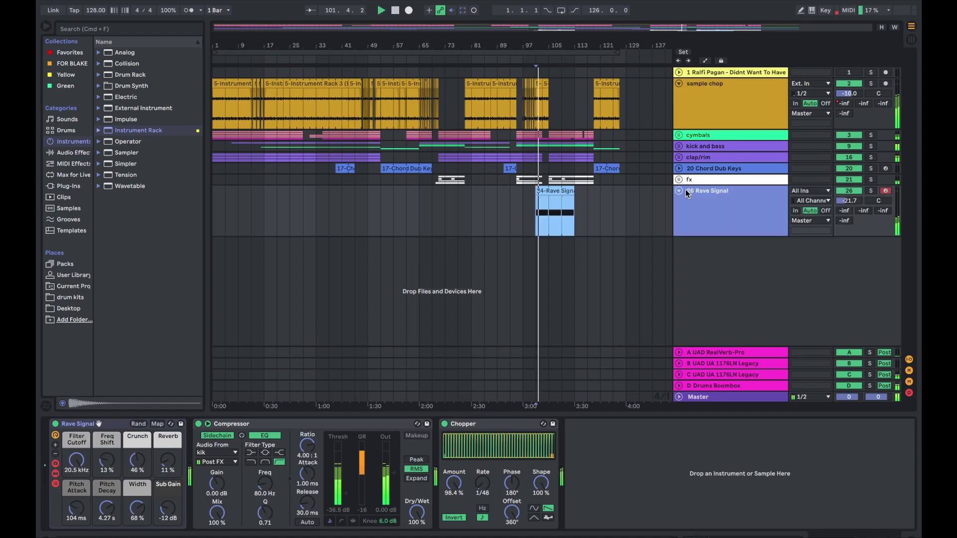
left_click(869, 192)
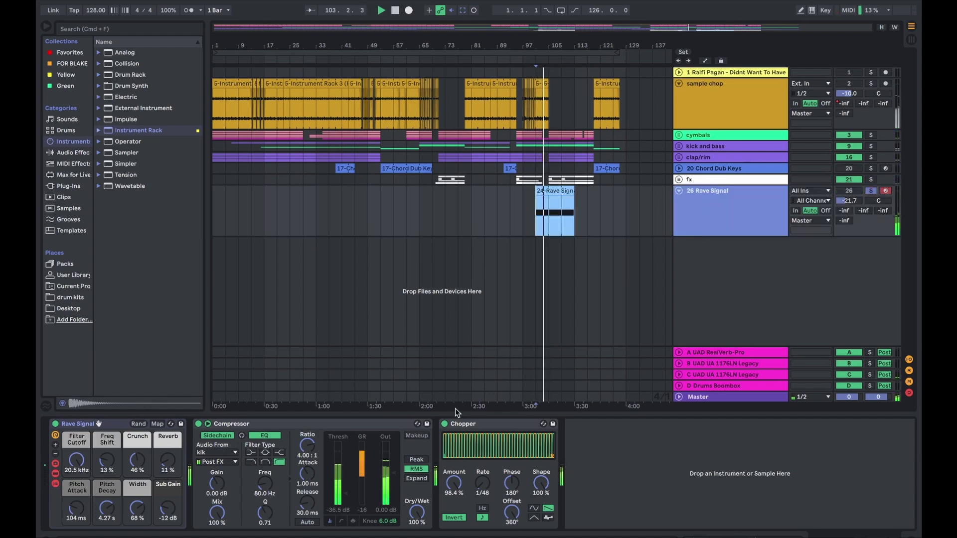
Step: Bypass the Rave Signal track's sidechain Compressor and switch it back on to compare the sound
left_click(444, 424)
left_click(198, 423)
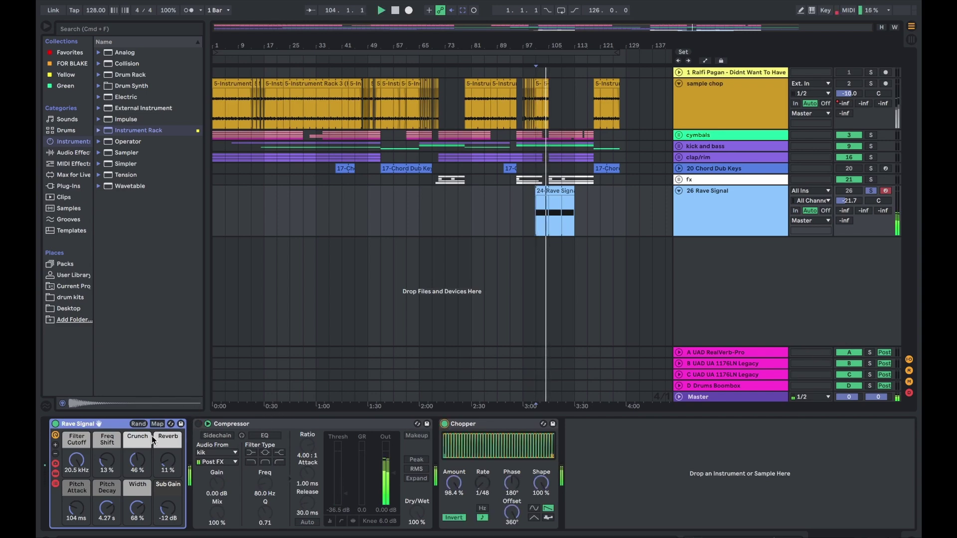
left_click(198, 424)
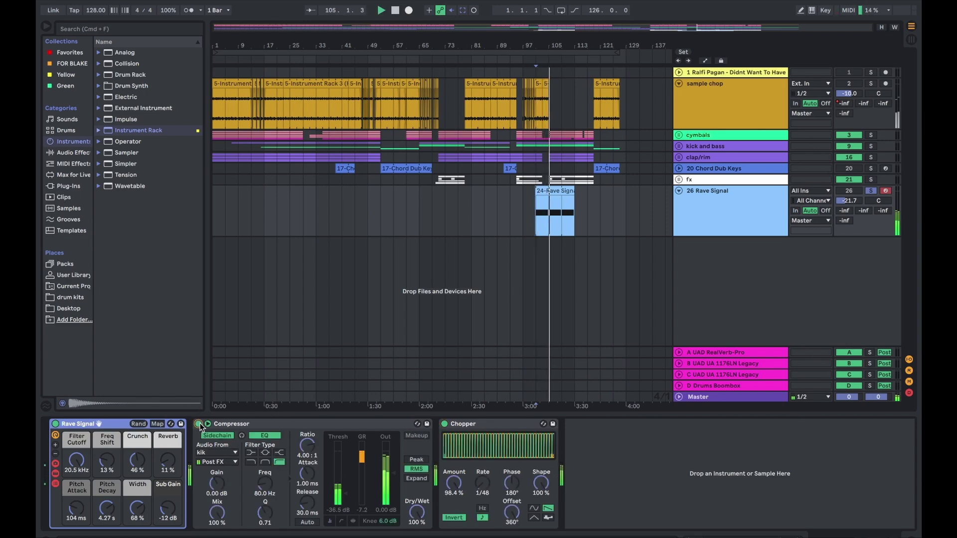
Step: Play the full mix from the start of the Rave Signal clip, fold the sample chop track and stop playback
left_click(539, 192)
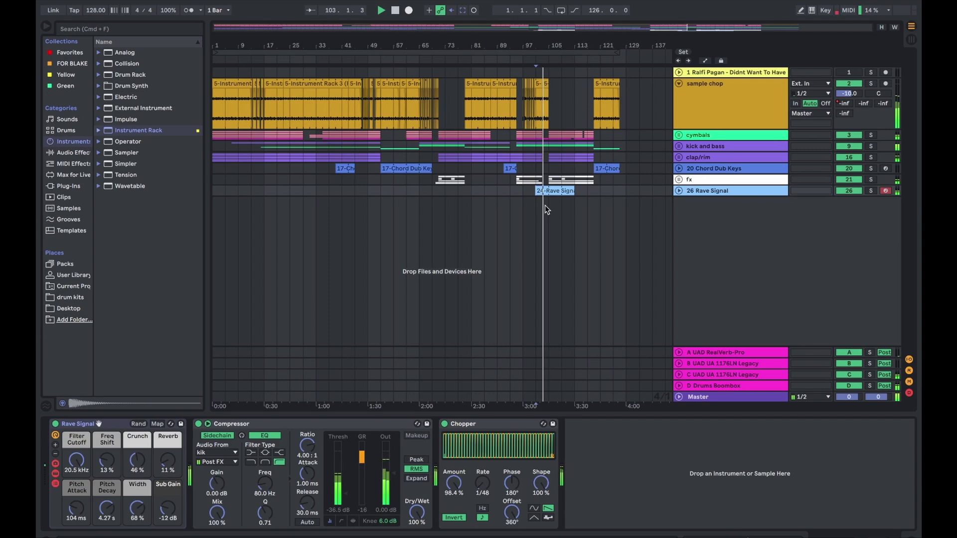
left_click(679, 84)
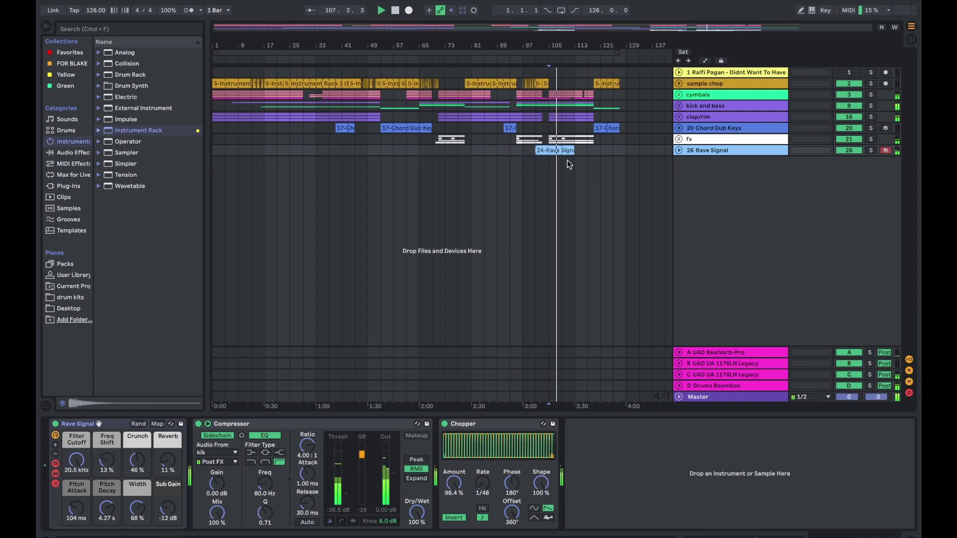
key("space")
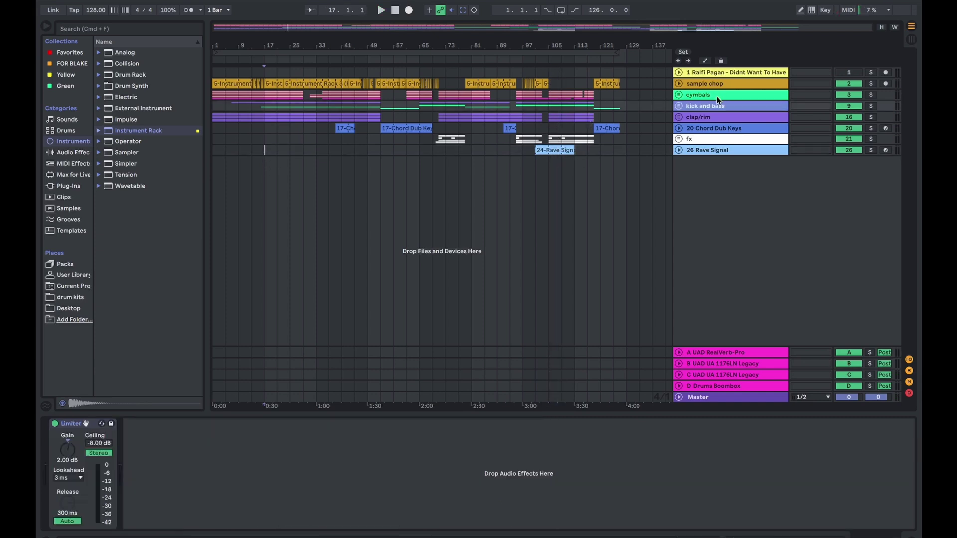
Step: Unfold the kick and bass group to check its tracks and fold it again
left_click(680, 106)
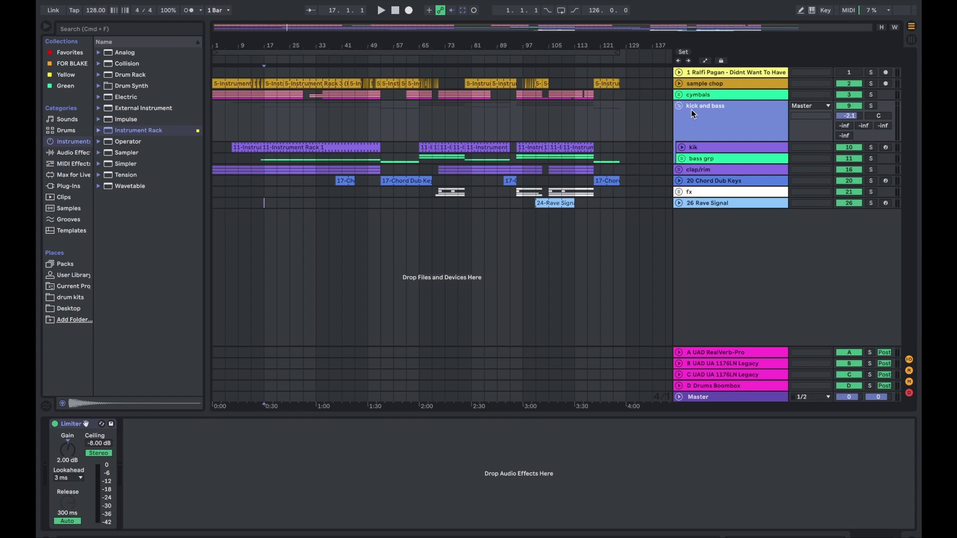
left_click(678, 107)
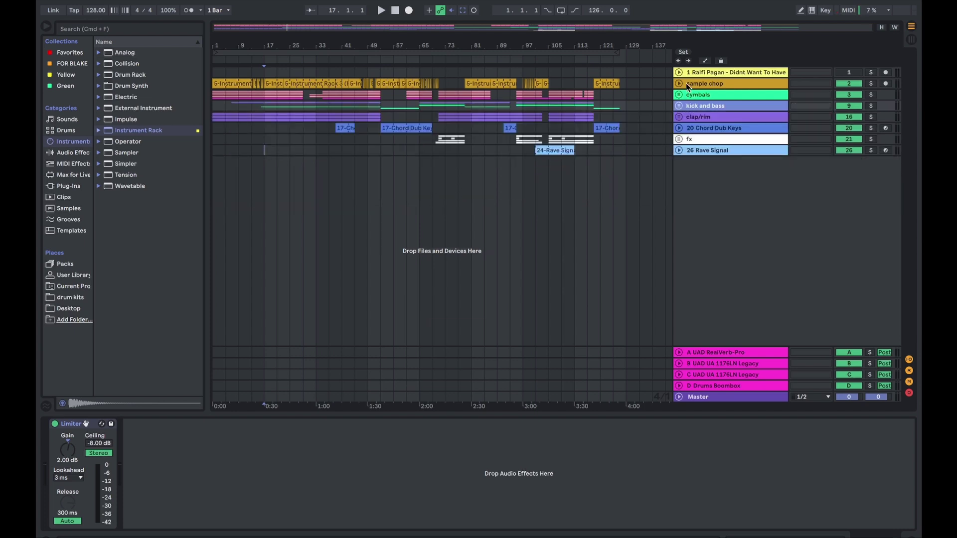
Step: Play the song from bar 1, show the Master track's effect chain and place the start marker at bar 17
left_click(214, 150)
key("space")
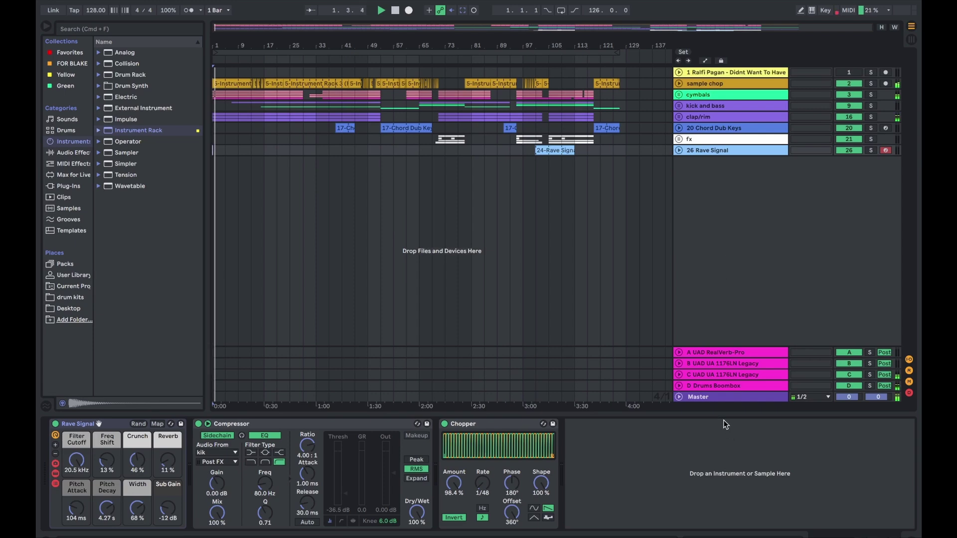
left_click(718, 397)
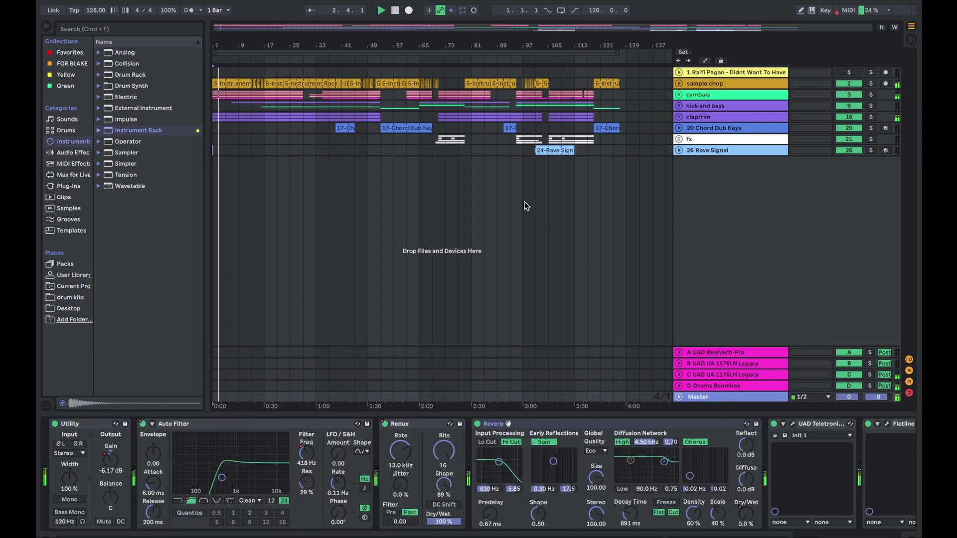
left_click(264, 150)
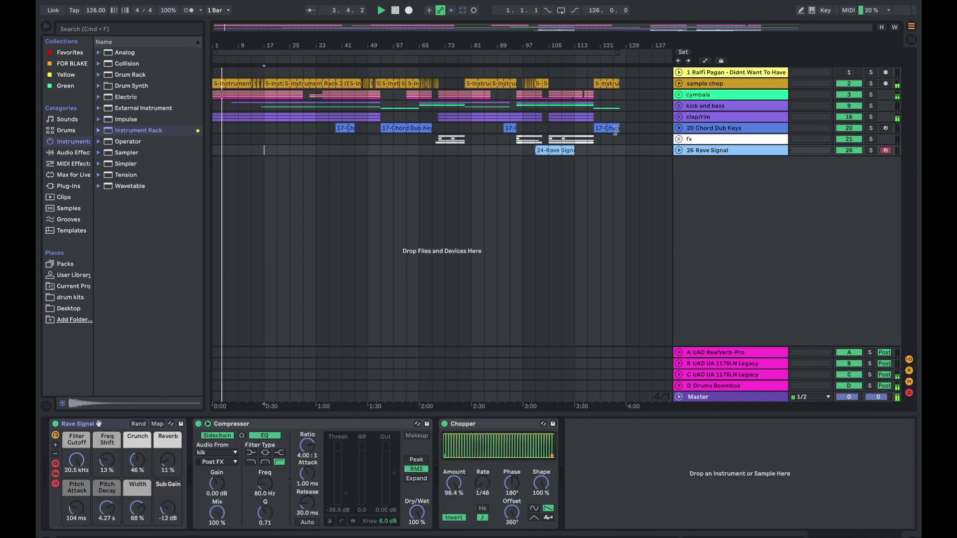
Step: Expand and solo the sample chop track, play it from bar 45 and show the Echo at the end of its effect chain
left_click(716, 84)
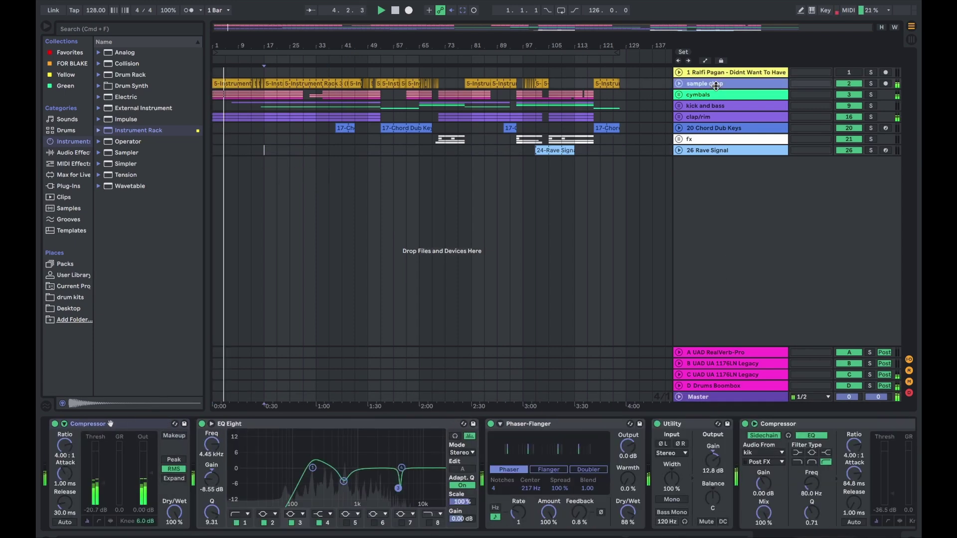
left_click(679, 83)
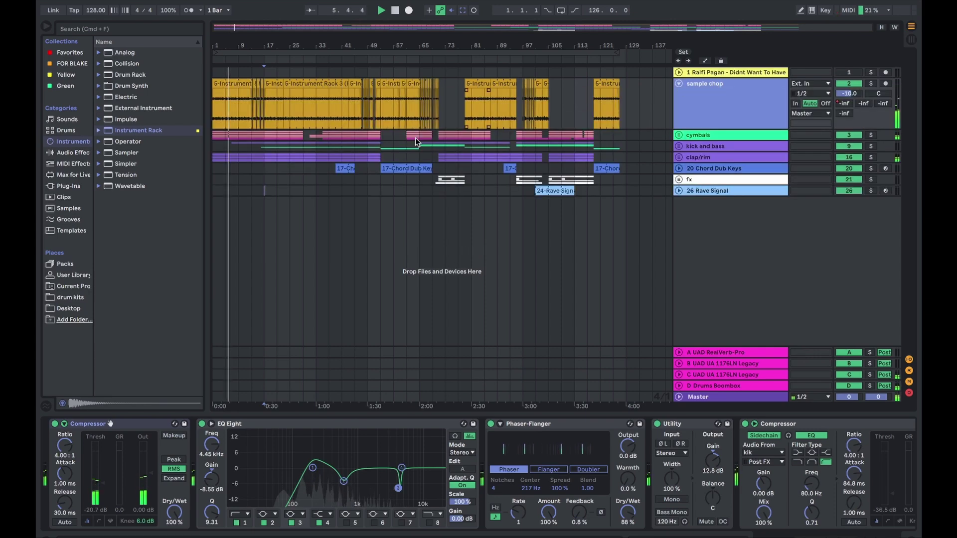
left_click(318, 112)
scroll(279, 118, "up", 5)
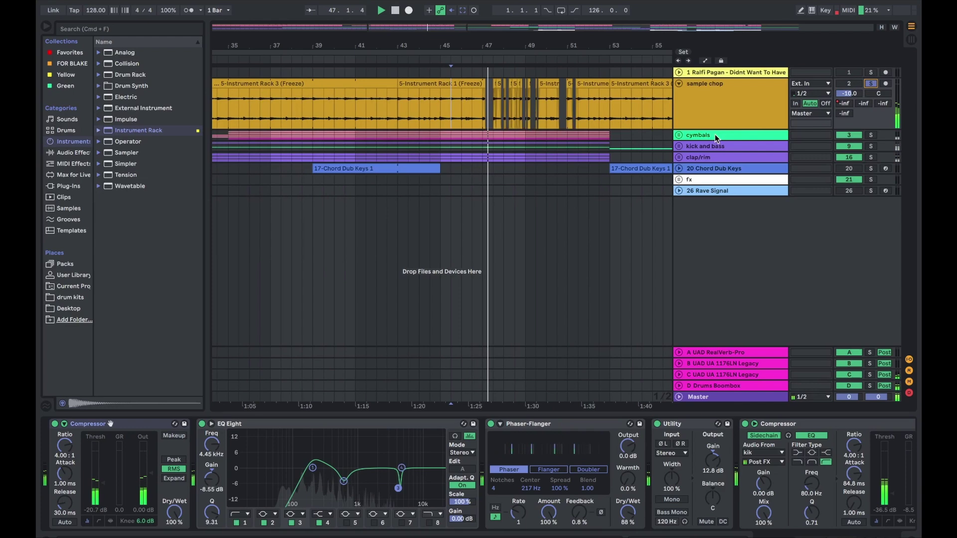
left_click(722, 104)
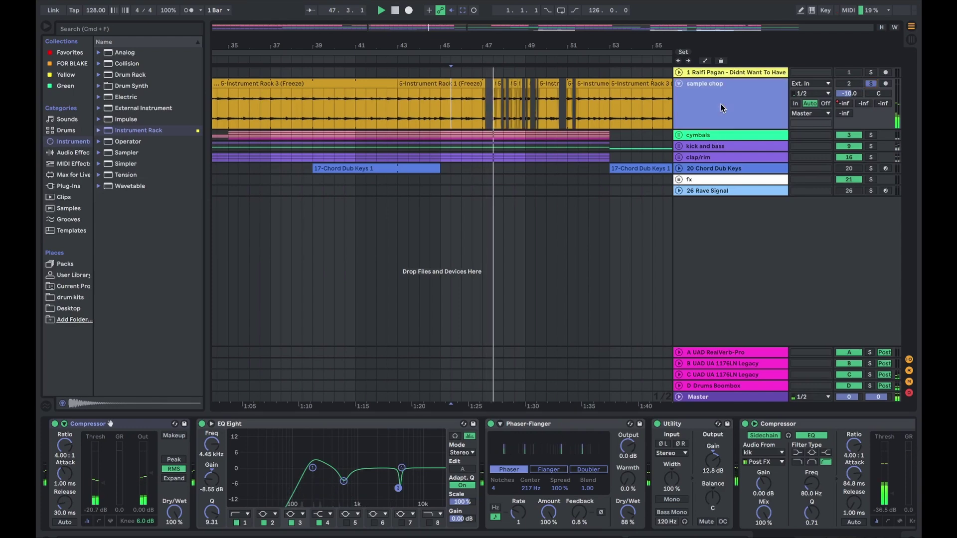
scroll(817, 468, "right", 5)
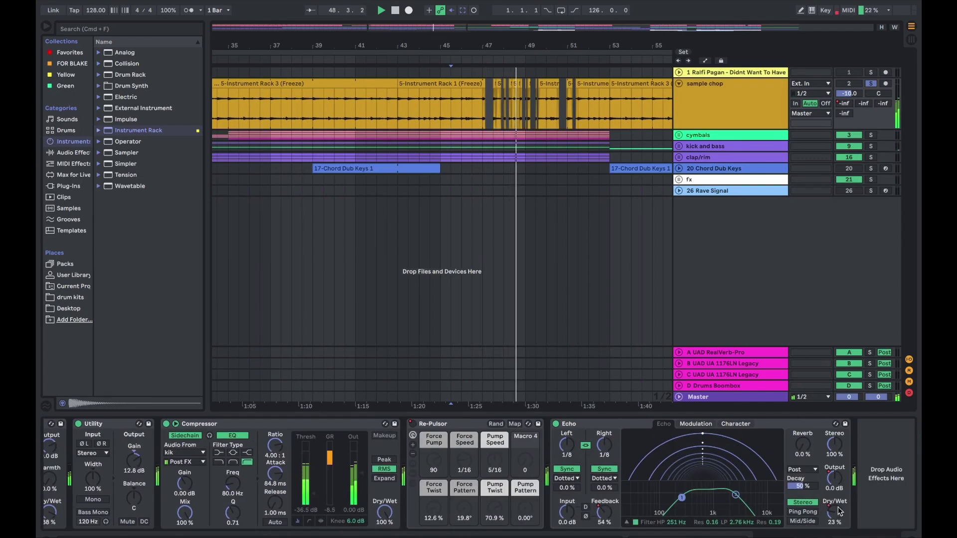
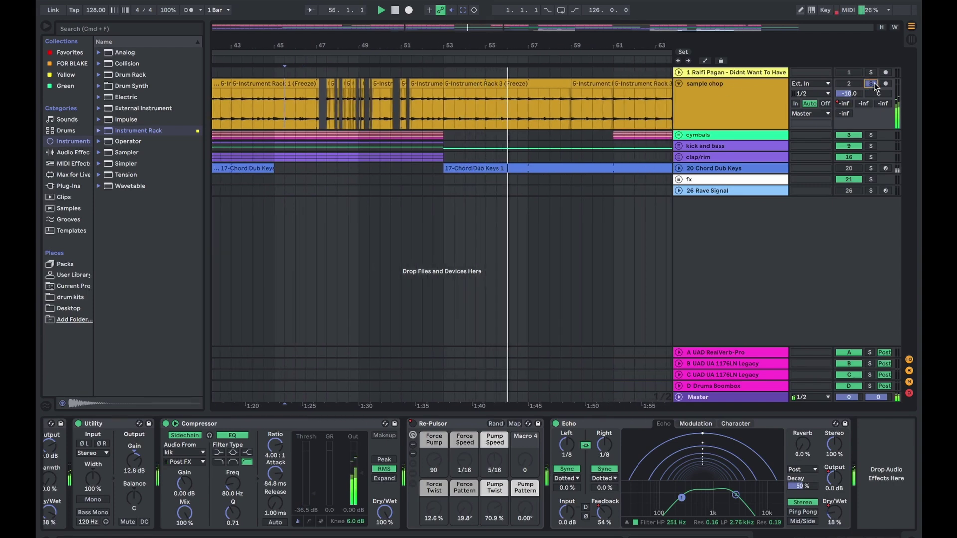
Step: Play the soloed sample chop's chopped section around bar 98 and select its clip that ends at bar 103
scroll(528, 220, "right", 10)
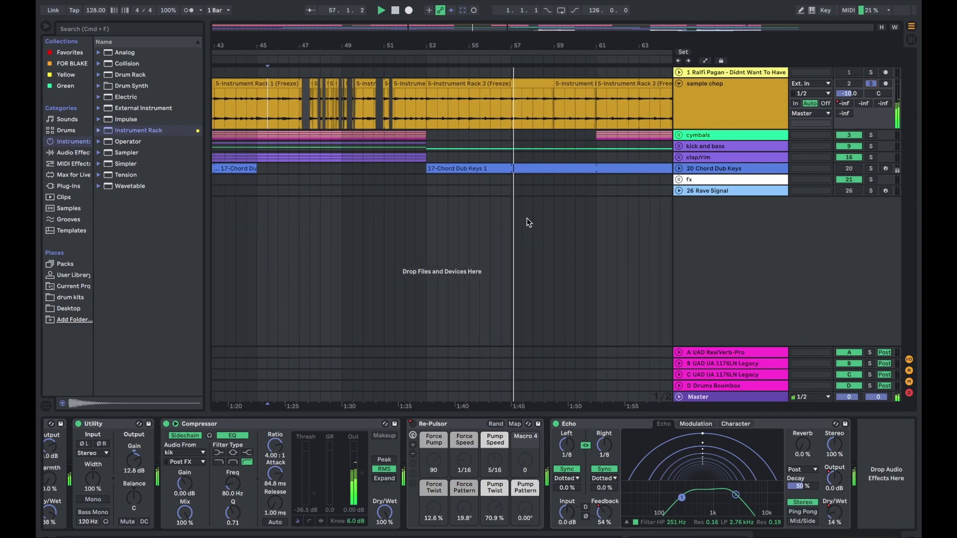
scroll(556, 209, "right", 4)
left_click(466, 191)
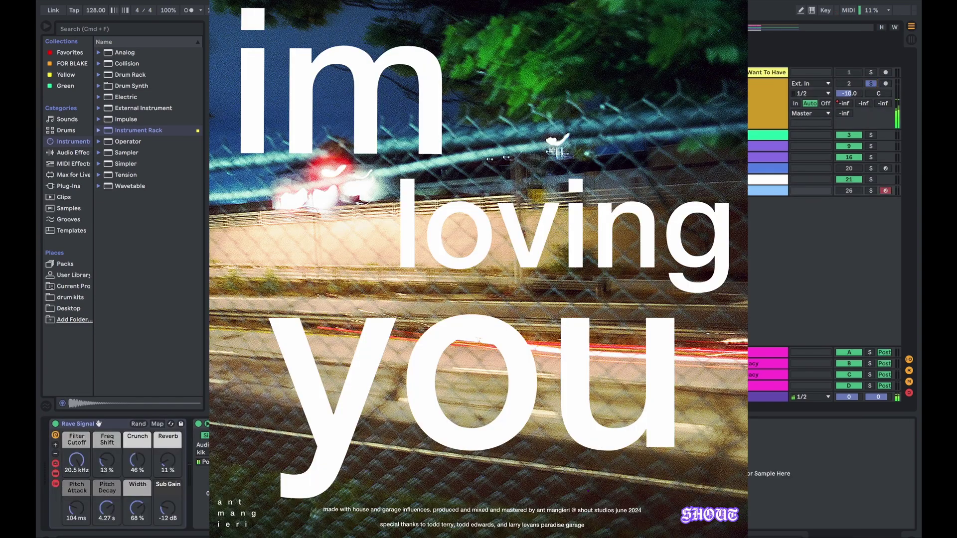
left_click(463, 84)
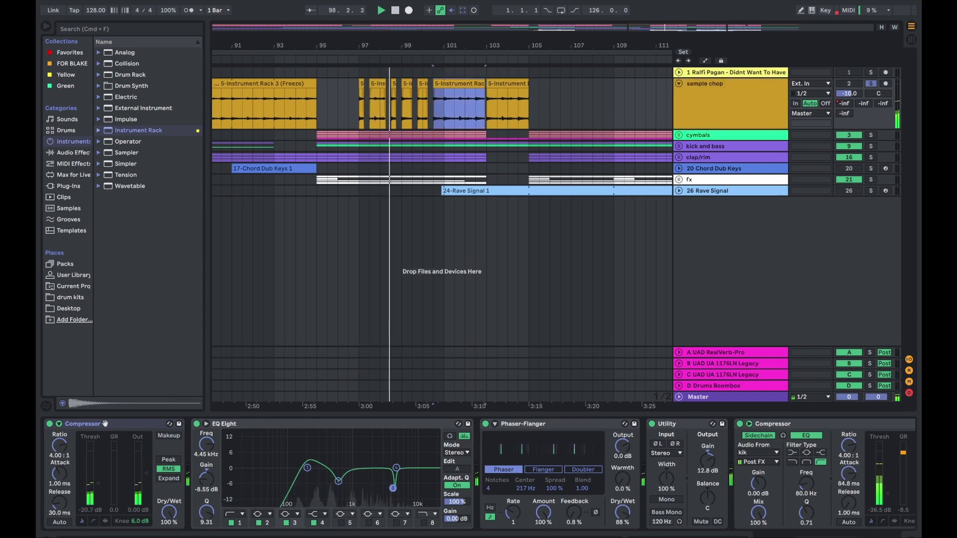
double_click(464, 83)
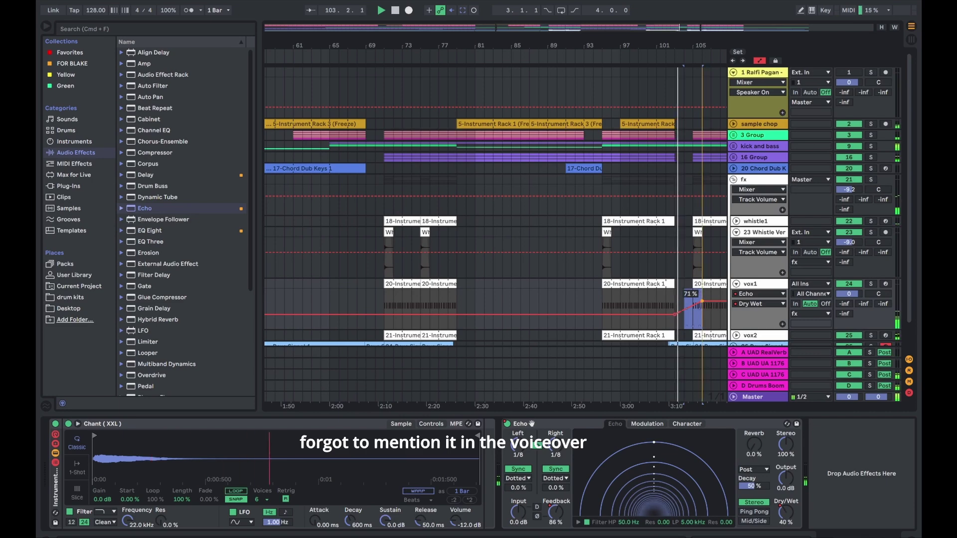
Step: Shape vox1's Echo Dry/Wet automation to ramp from 37% at bar 101 up to 95% at about bar 102
mouse_move(684, 303)
left_mouse_down()
mouse_move(677, 310)
mouse_move(688, 294)
left_mouse_up()
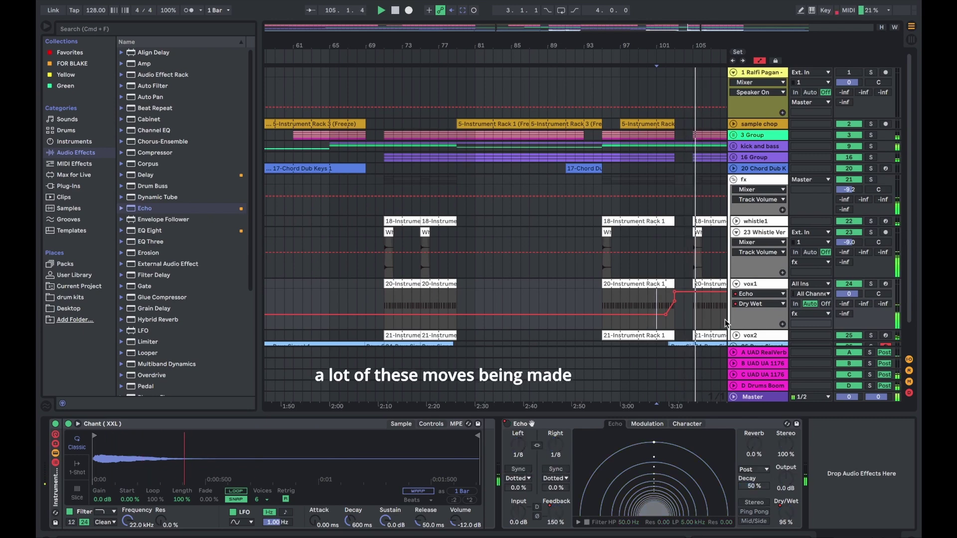
left_click(659, 304)
left_click_drag(674, 292, 666, 292)
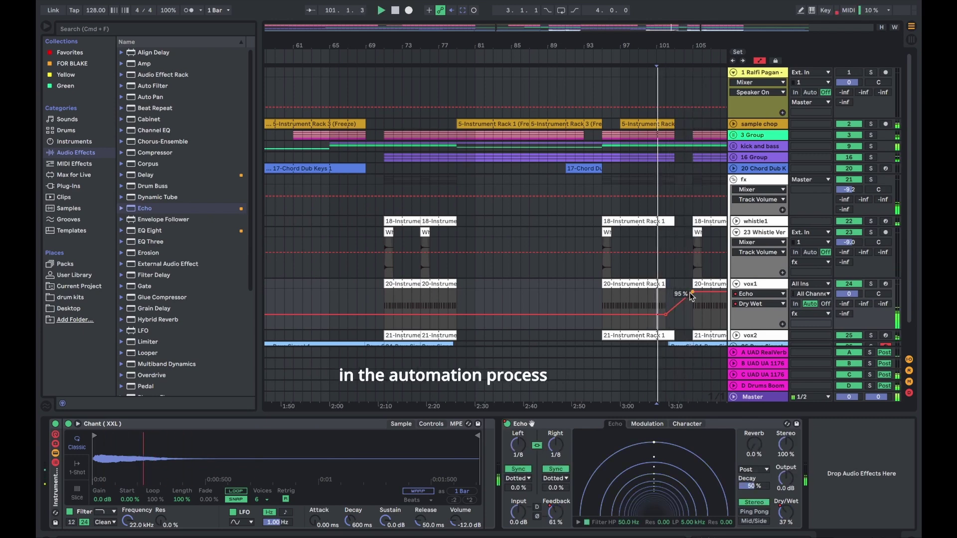
Step: Replay the vox1 echo swell several times from bar 101
key("space")
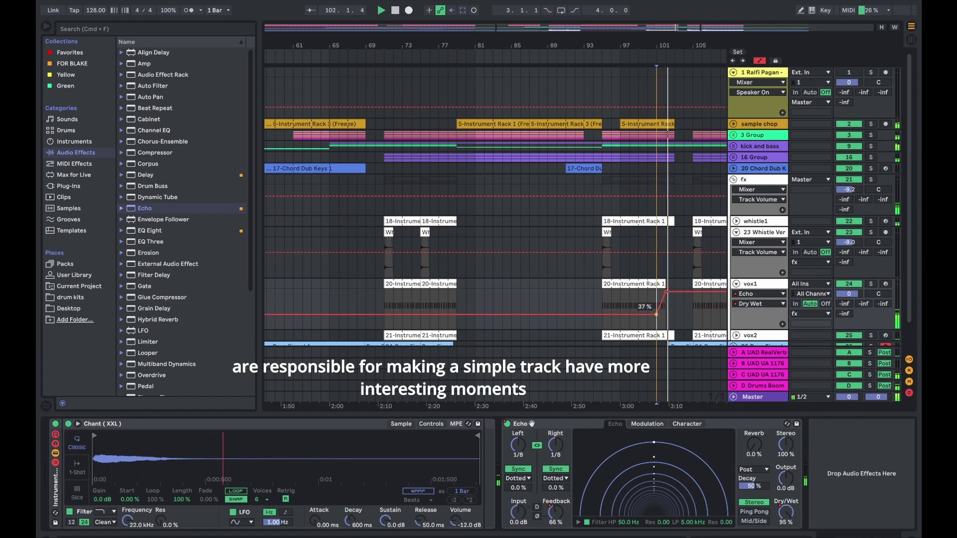
key("space")
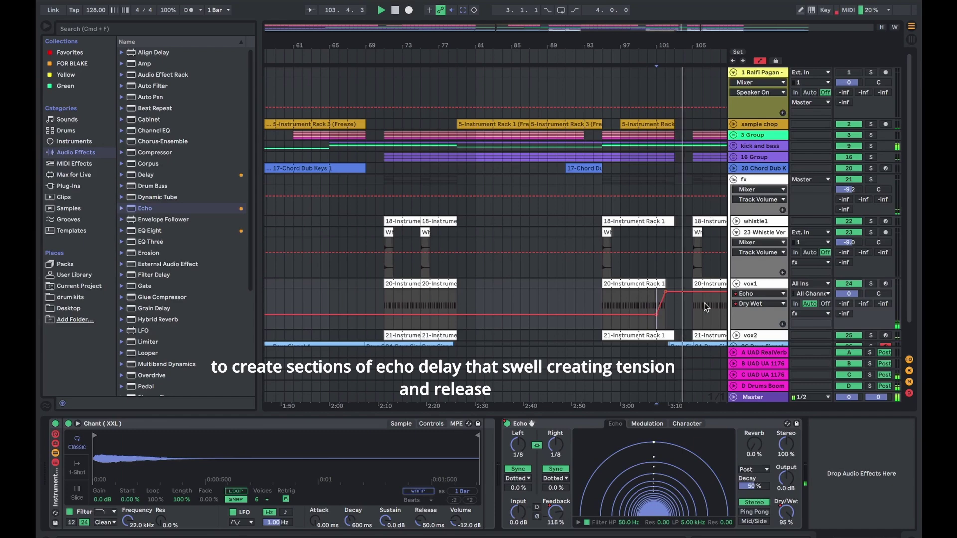
key("space")
key("space")
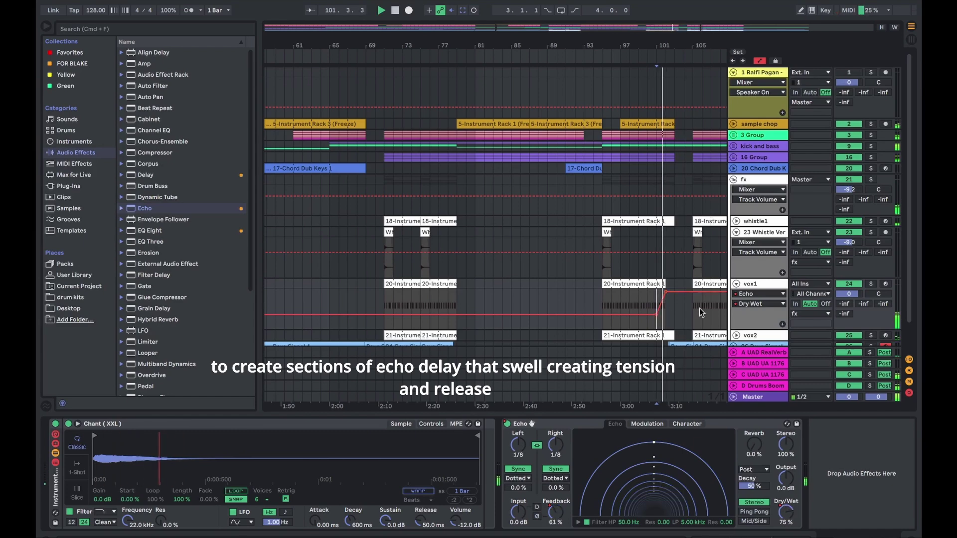
Step: Switch vox1's Echo automation to Feedback and make it jump to 150% at about bar 102
left_click(758, 303)
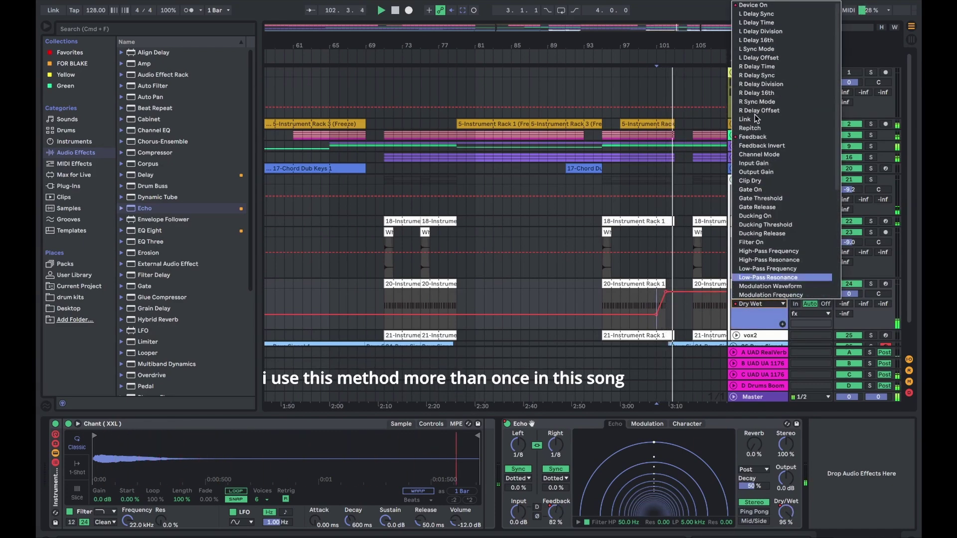
left_click(752, 136)
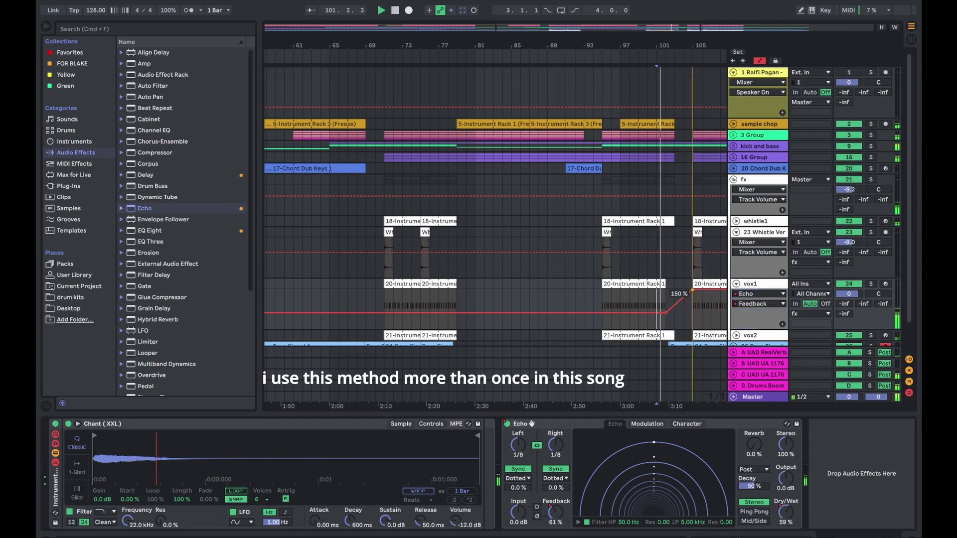
left_click_drag(692, 289, 667, 289)
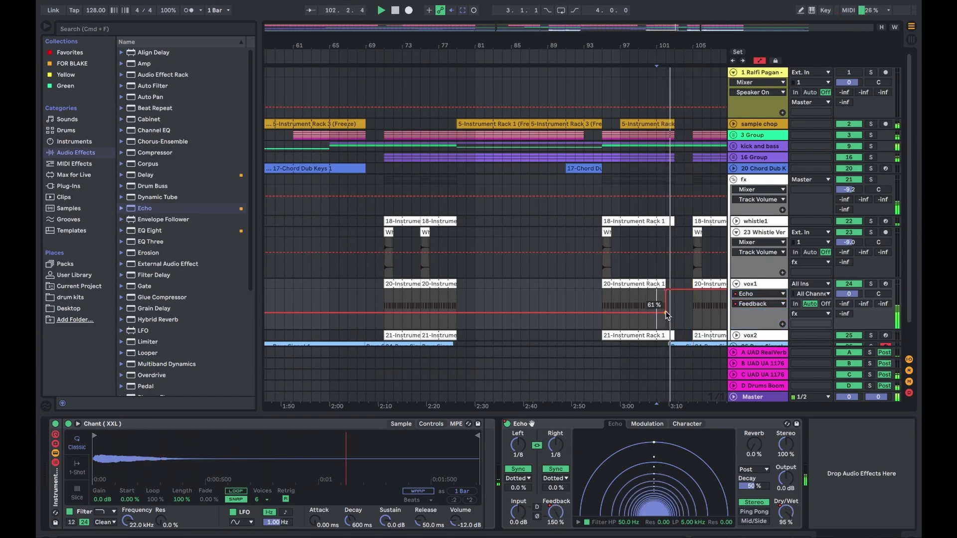
left_click(757, 303)
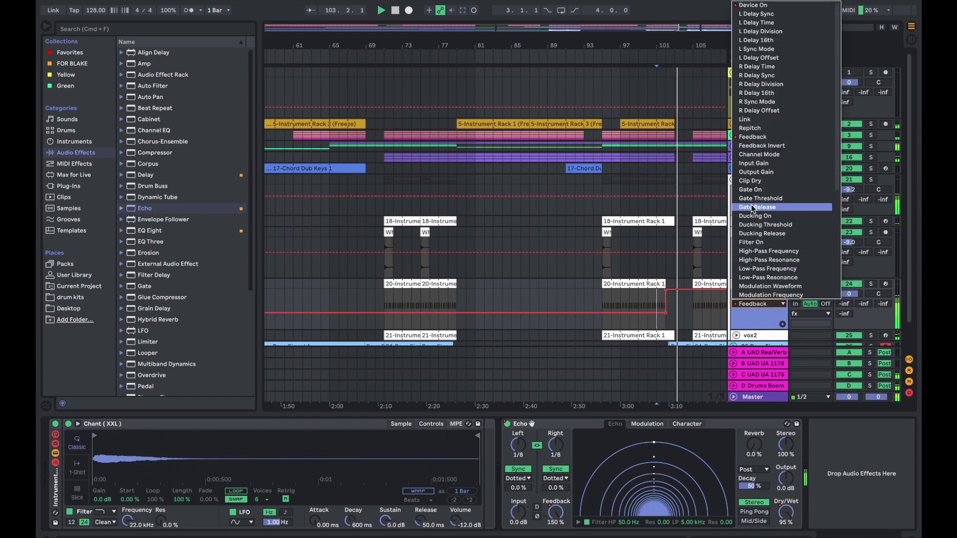
left_click(753, 137)
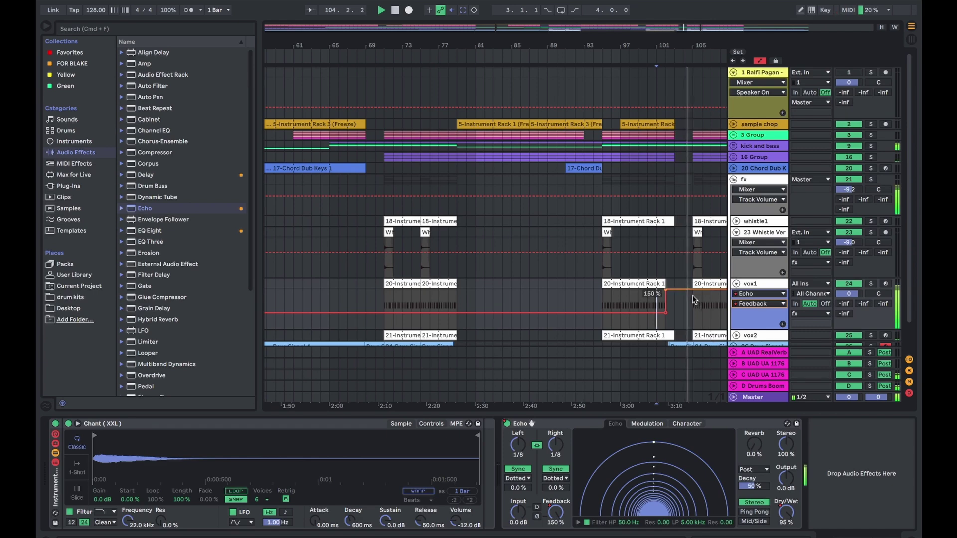
mouse_move(693, 290)
left_mouse_down()
mouse_move(673, 305)
mouse_move(683, 302)
left_mouse_up()
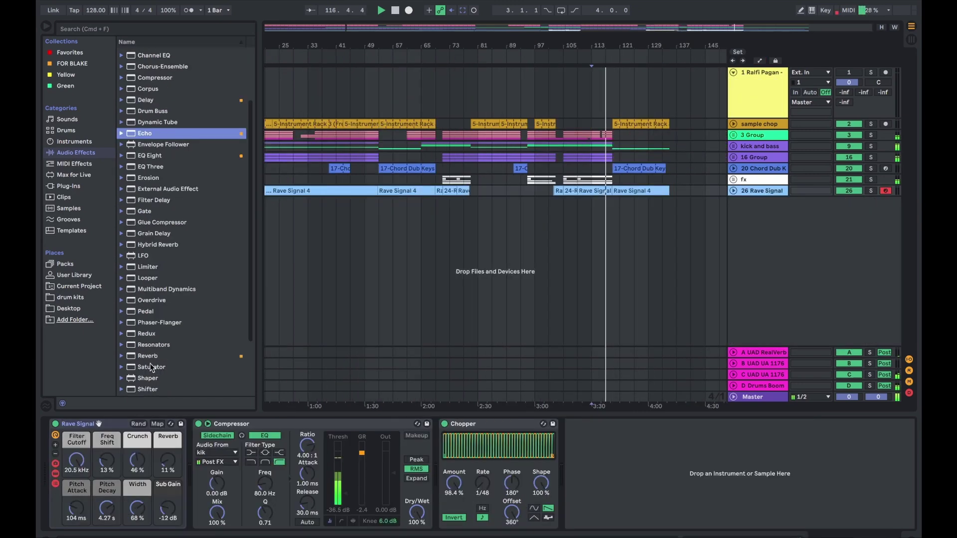
Step: Add a Reverb at the start of the Master effect chain with Decay Time 2.20 s and Dry/Wet 64%
left_click(176, 356)
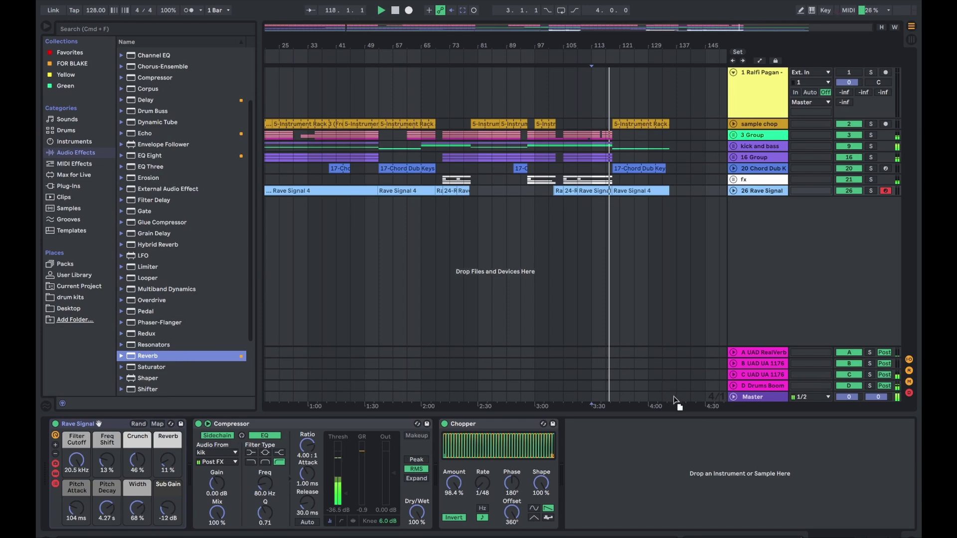
left_click(752, 397)
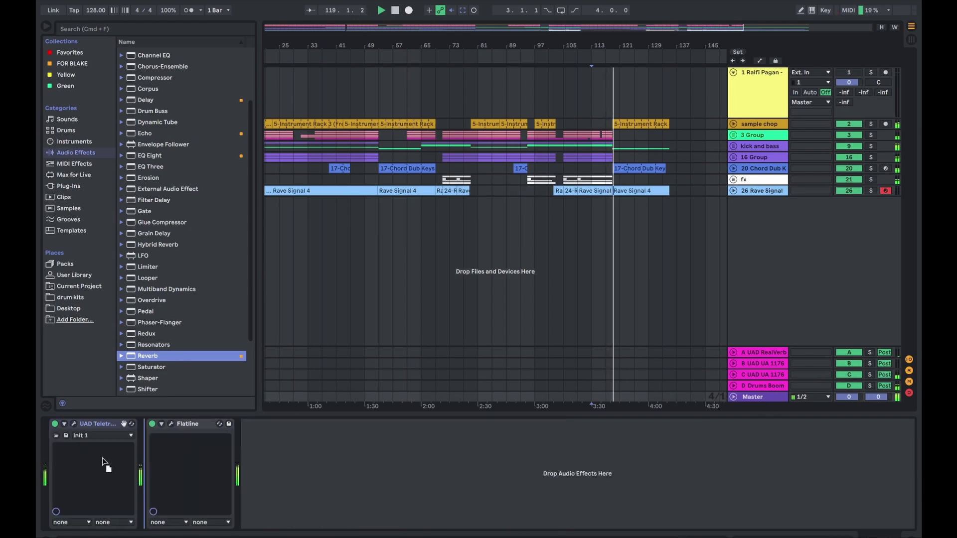
left_click_drag(148, 356, 111, 458)
left_click_drag(207, 513, 207, 516)
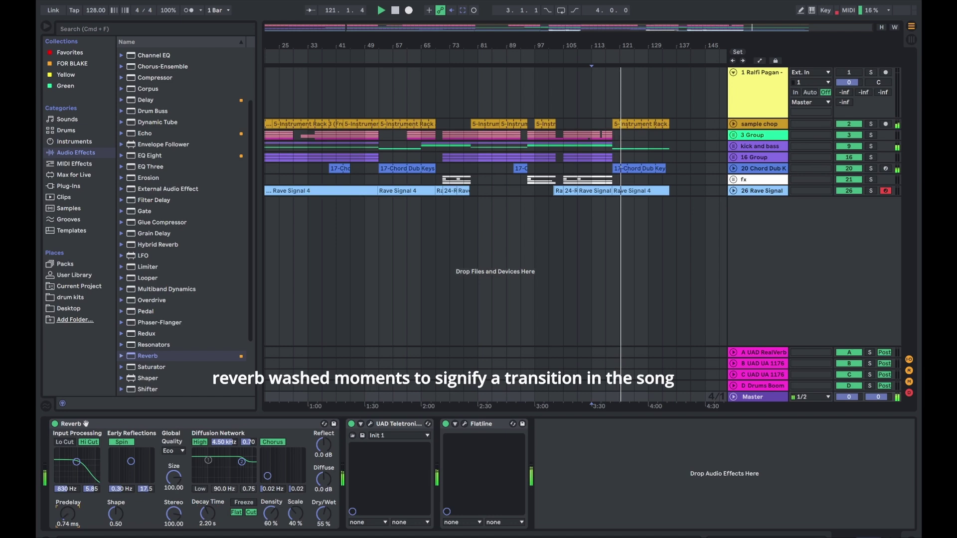
left_click_drag(323, 514, 323, 510)
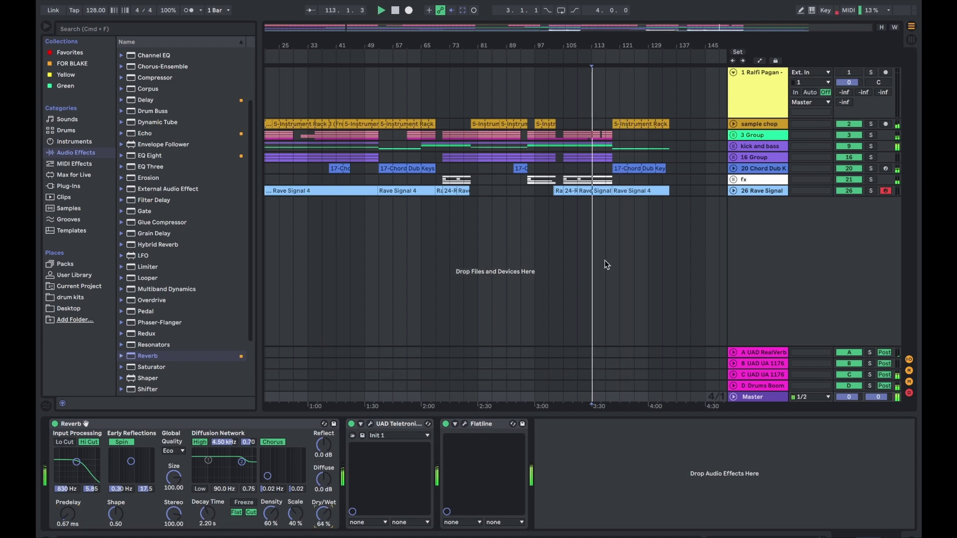
Step: Automate the Master Reverb's Dry/Wet to ramp from 0% at bar 117 to 100% just before bar 120, and play it from bar 113
left_click(606, 191)
left_click(746, 397)
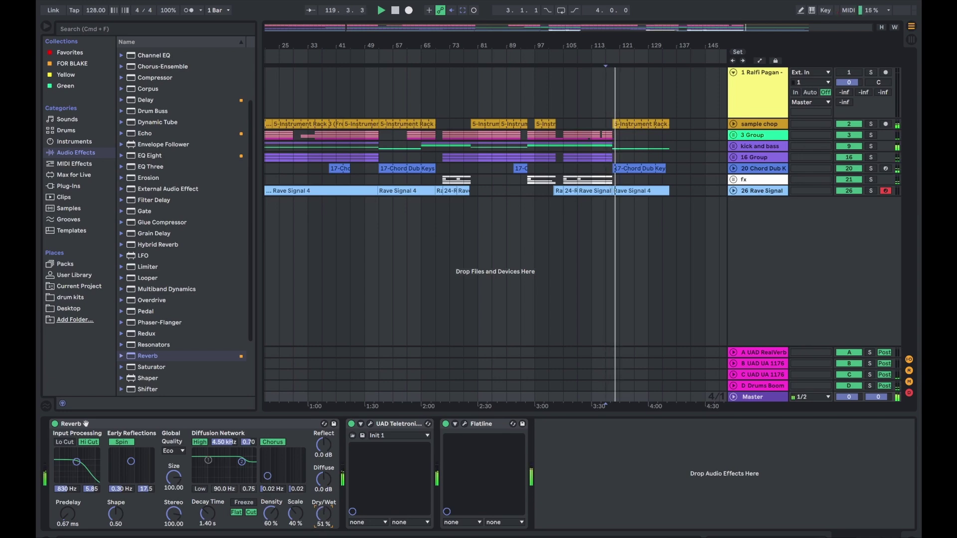
key("a")
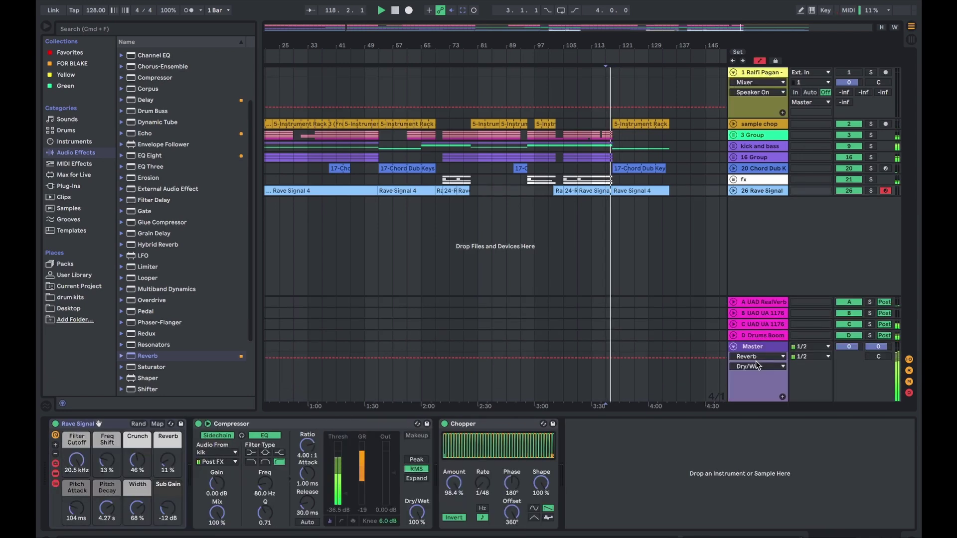
left_click(757, 367)
left_click(615, 370)
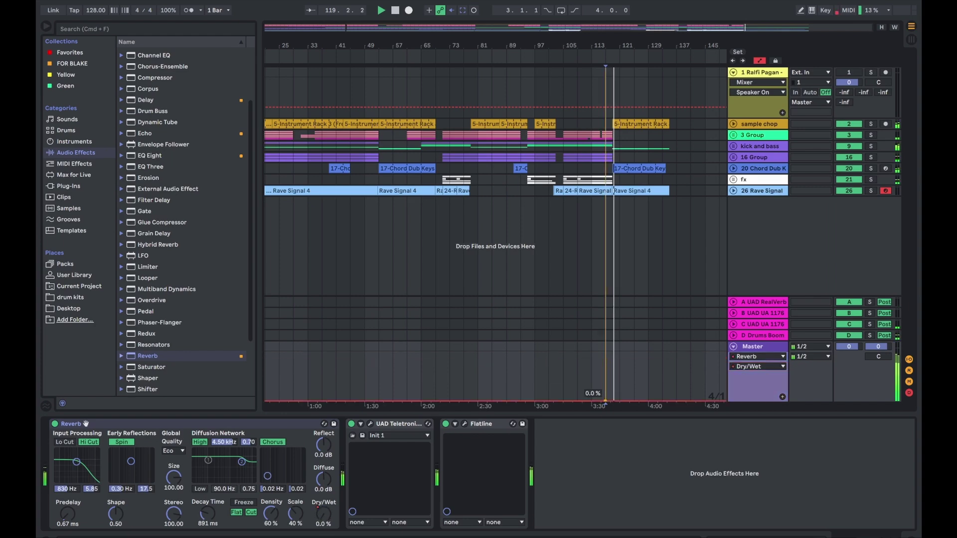
left_click_drag(610, 358, 604, 405)
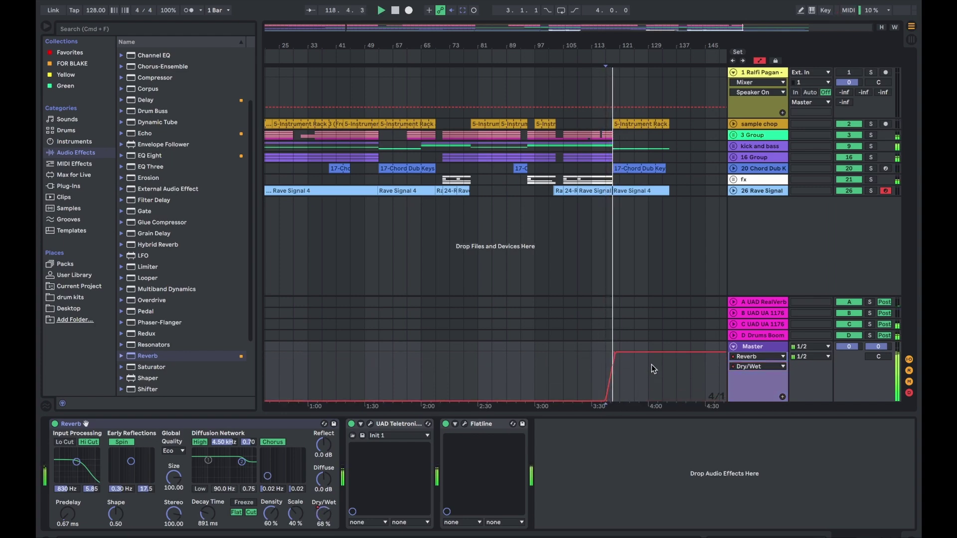
key("space")
left_click_drag(591, 378, 612, 390)
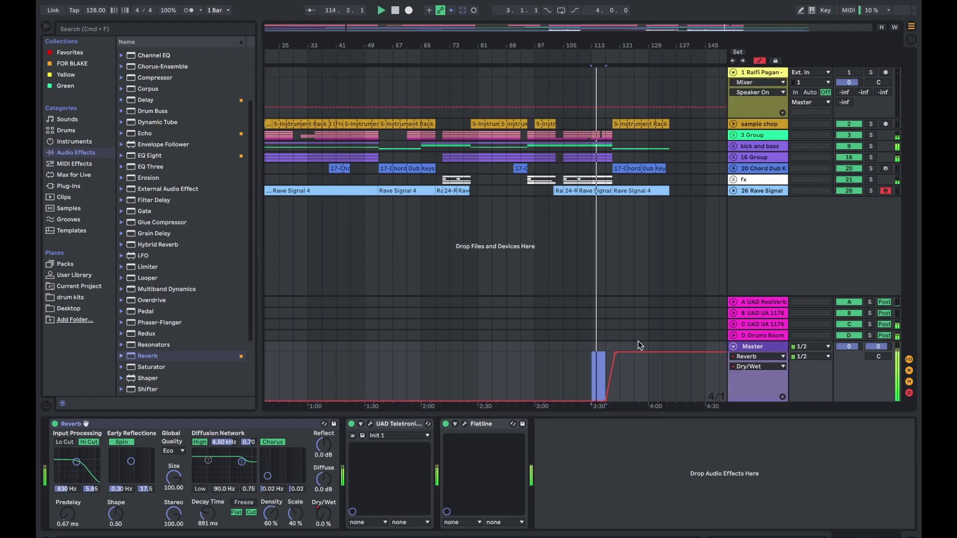
Step: Duplicate a one-beat slice of the hihat clip in 3 Group repeatedly up to bar 119 to build a roll
key("a")
left_click(735, 135)
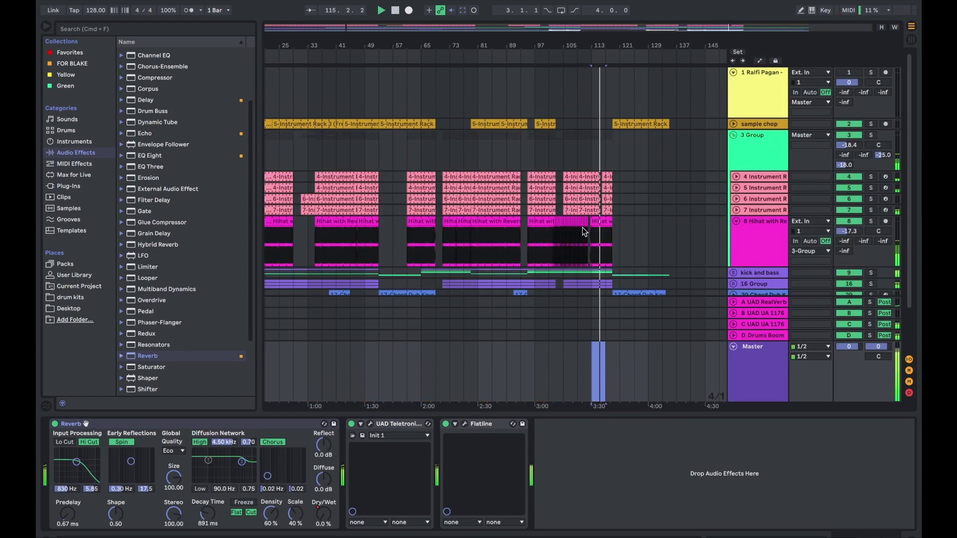
left_click(581, 235)
key("z")
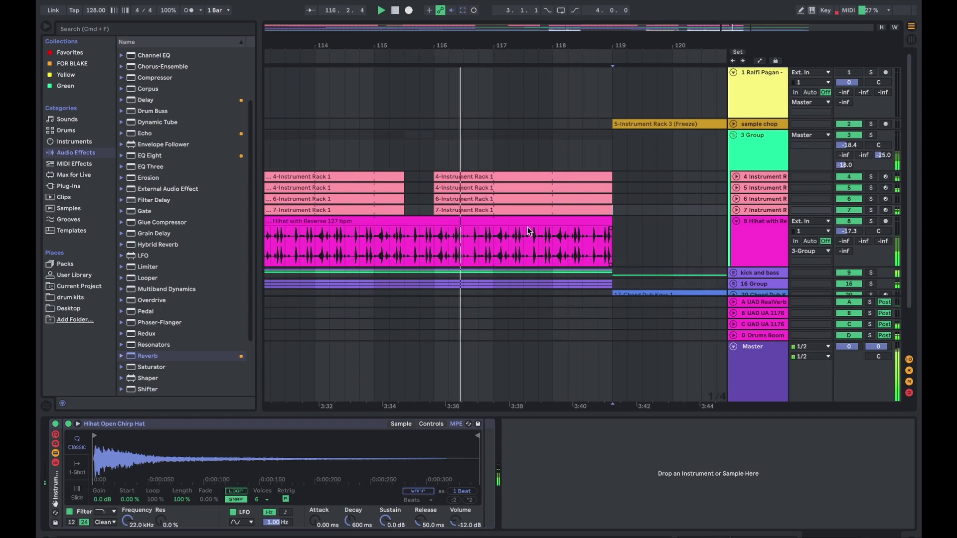
left_click(495, 232)
key("super+d")
key("super+d")
key("super+d")
key("super+d")
key("super+d")
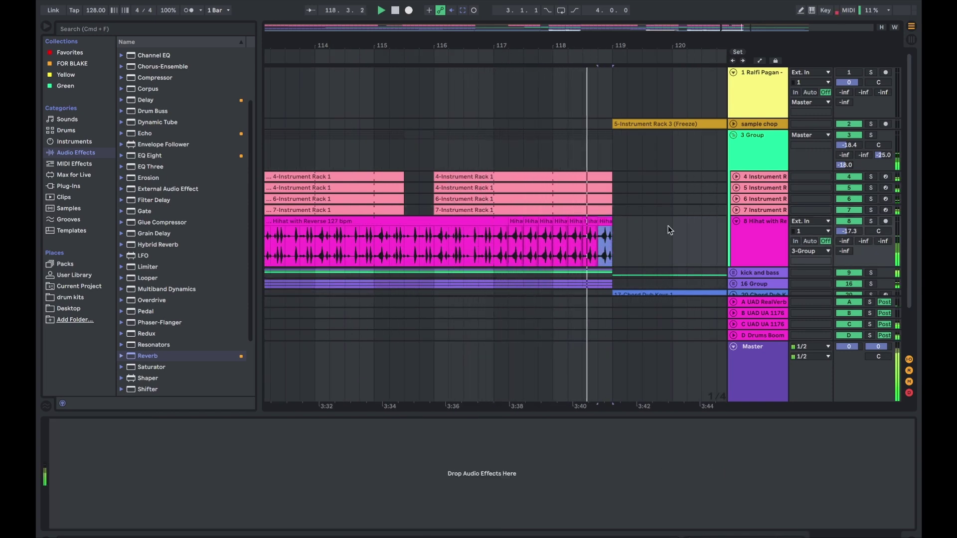
left_click(733, 135)
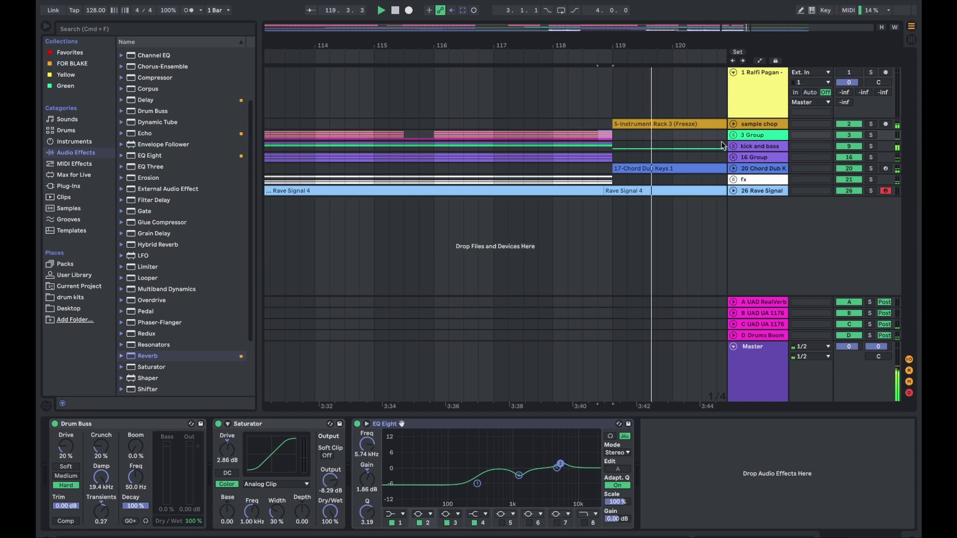
Step: Bend the Master Reverb's Dry/Wet ramp from bar 117 into a slow-starting curve that reaches 100% at bar 119
left_click(432, 235)
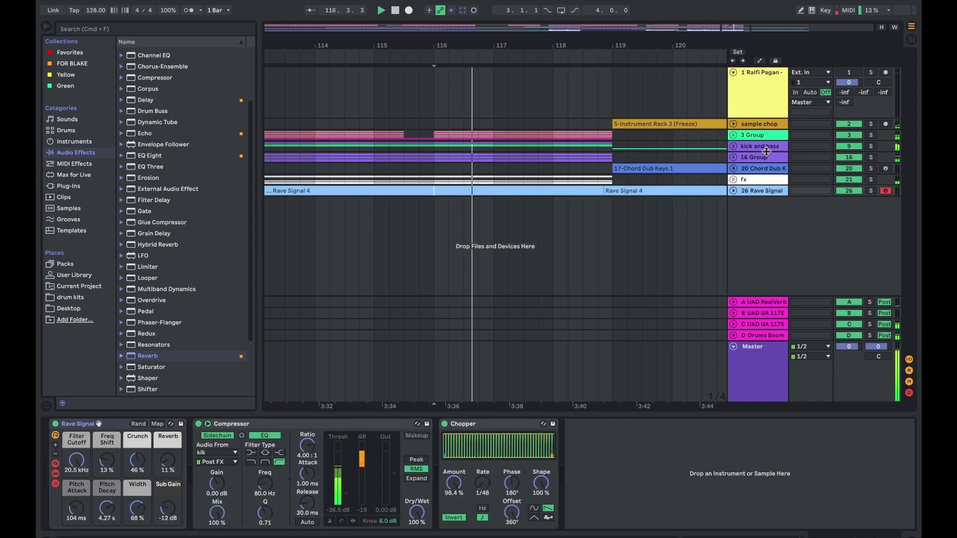
key("a")
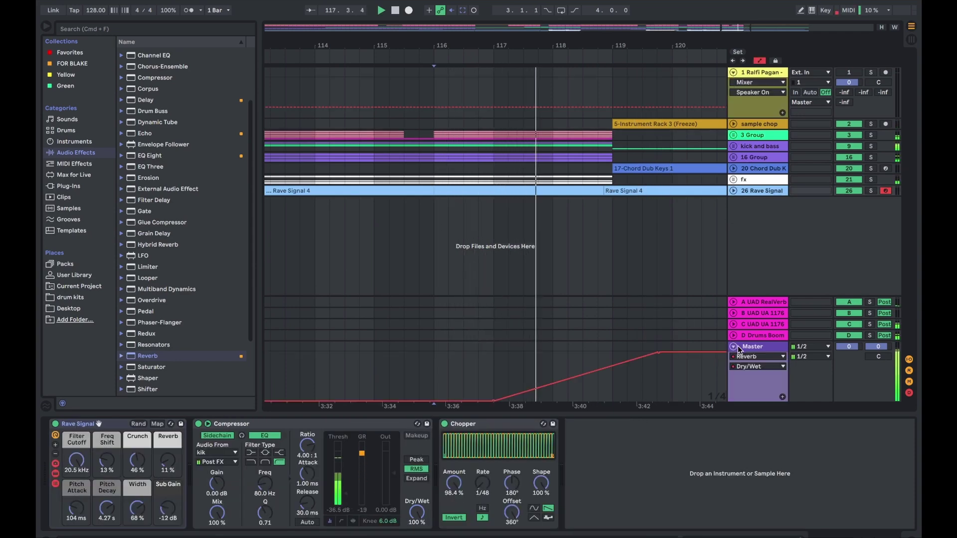
left_click(607, 370)
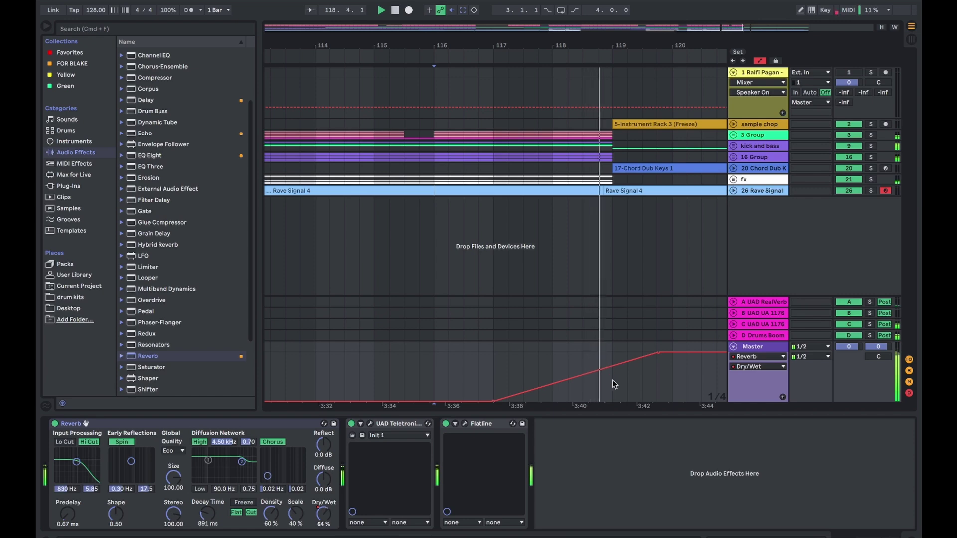
left_click_drag(610, 381, 611, 357)
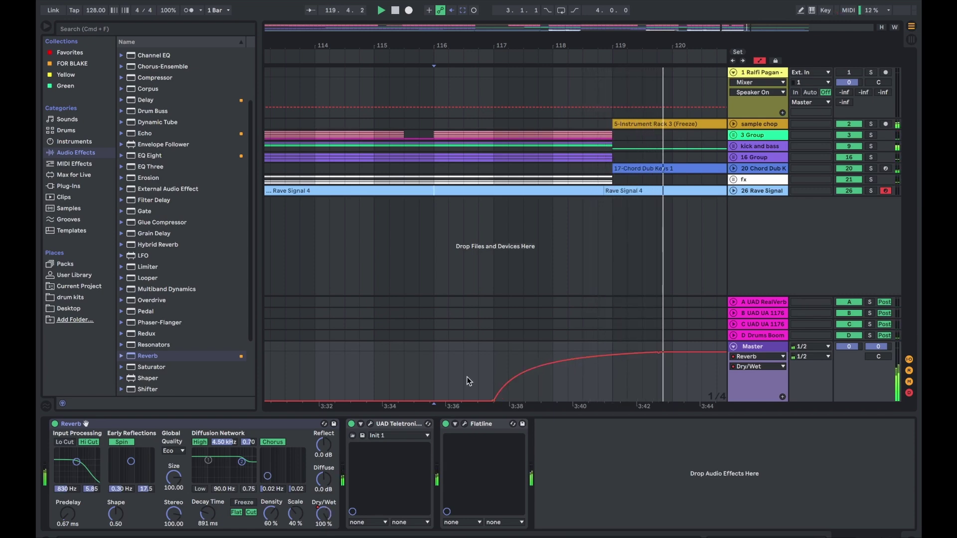
left_click_drag(464, 380, 478, 381)
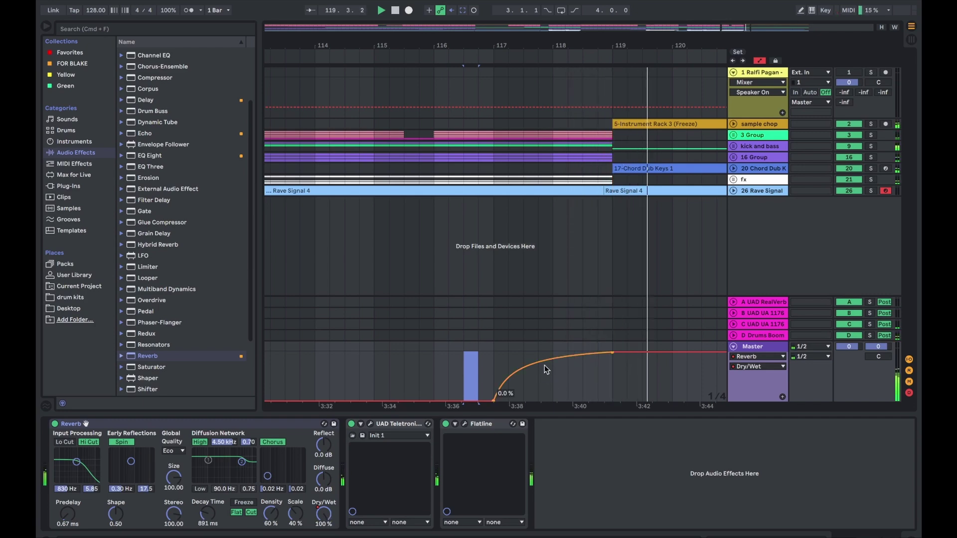
left_click_drag(562, 363, 547, 395)
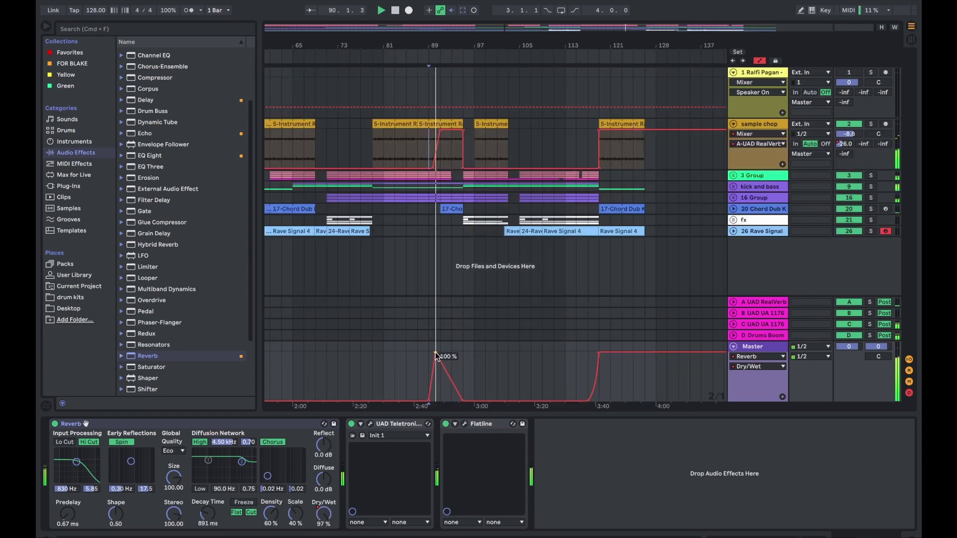
Step: Shape a second Master Reverb Dry/Wet swell curving up from bar 89 to 100% at bar 91, held until bar 95, and replay it
mouse_move(438, 363)
left_mouse_down()
mouse_move(446, 371)
mouse_move(439, 354)
left_mouse_up()
key("space")
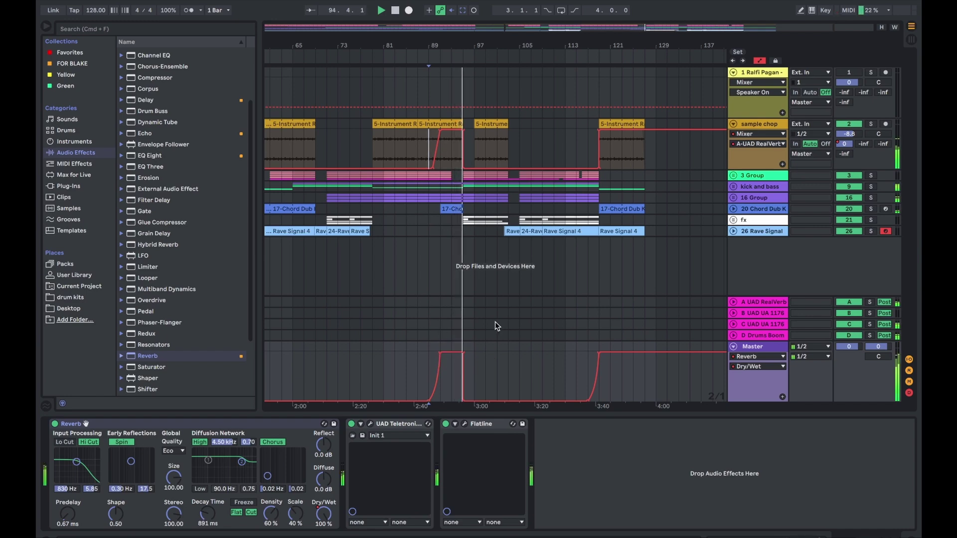
left_click(438, 279)
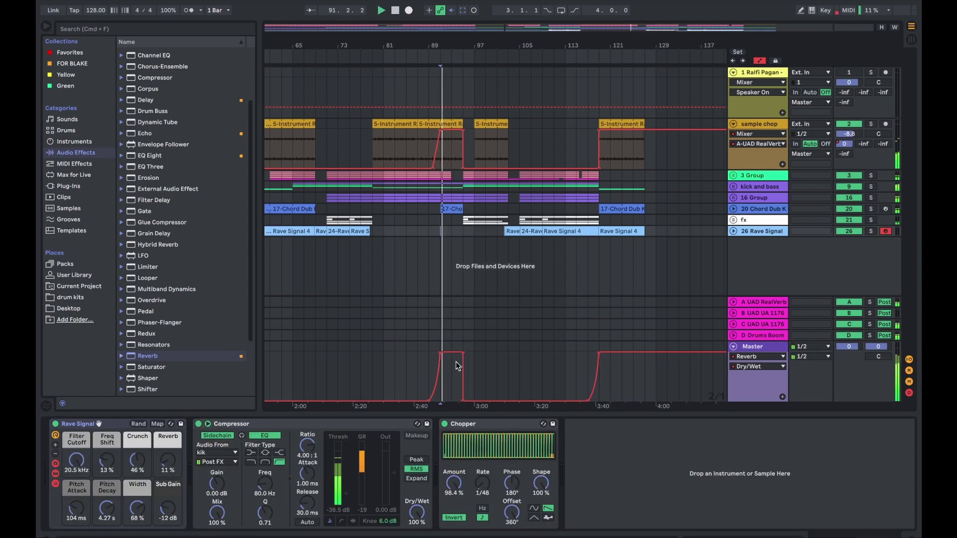
Step: Lower the Master Reverb's Dry/Wet plateau between bars 91 and 95 to 71%, and reshape it into a lower, gently sloping line
left_click(442, 355)
left_click_drag(451, 355, 451, 369)
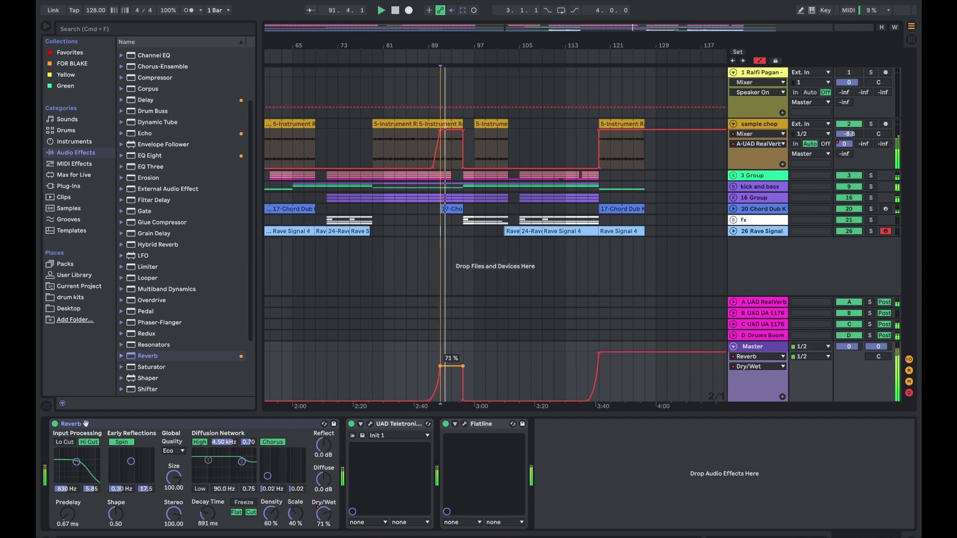
left_click(440, 332)
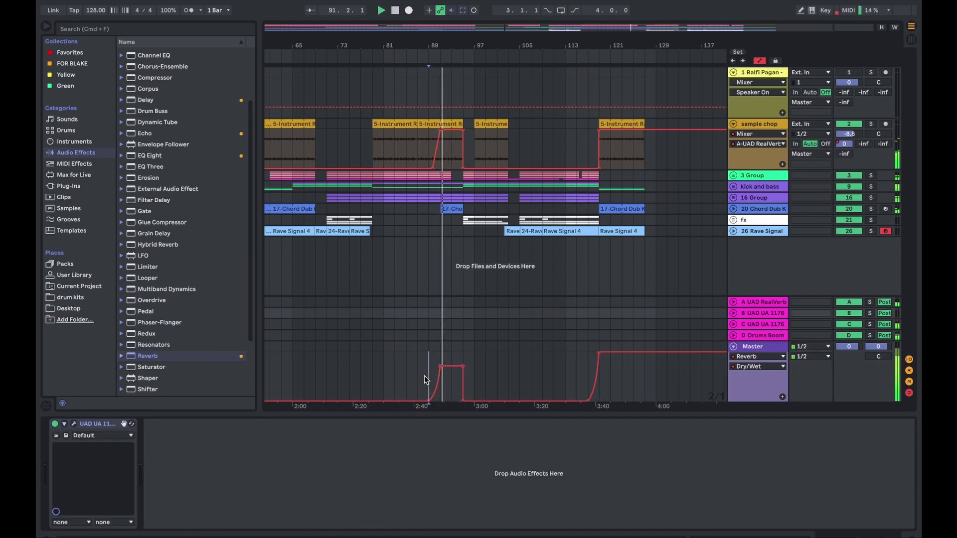
left_click(428, 379)
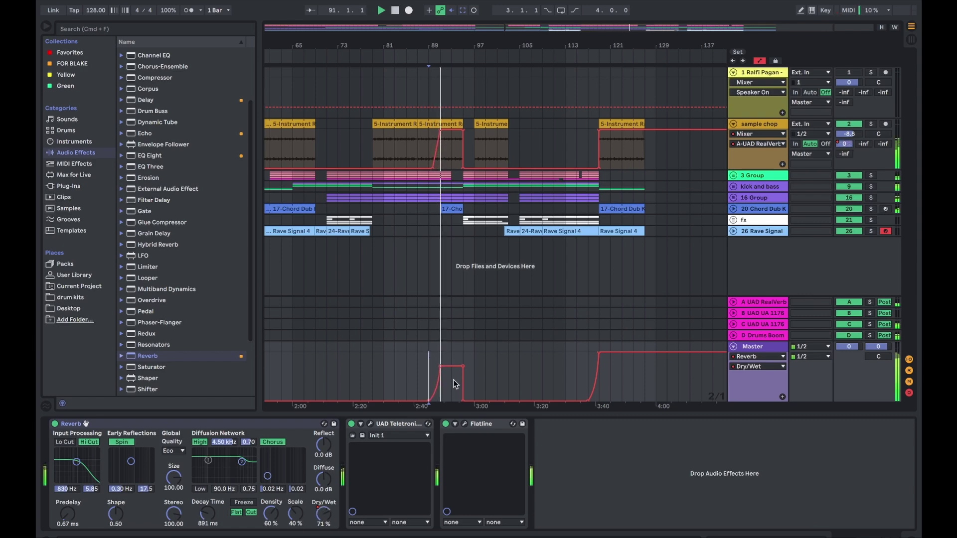
left_click_drag(454, 377, 463, 375)
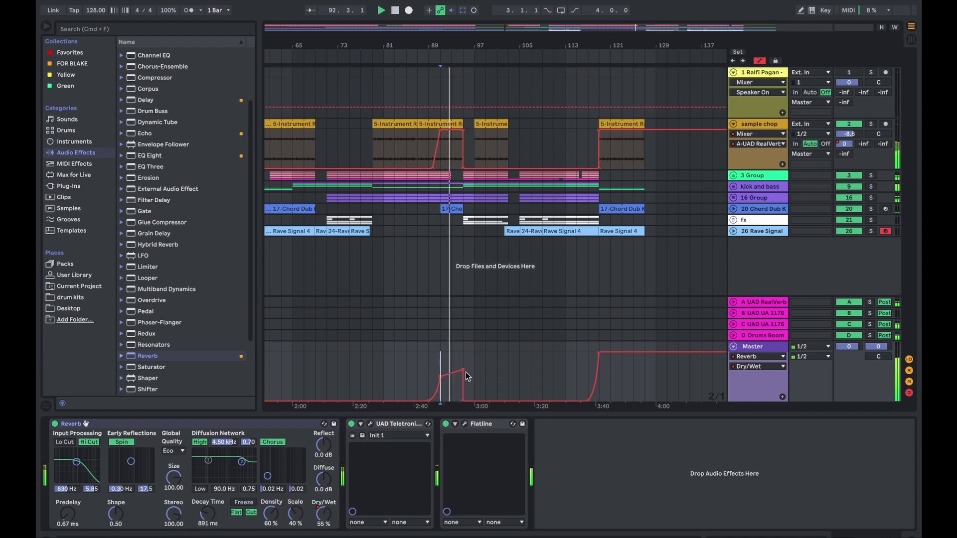
left_click_drag(466, 373, 465, 367)
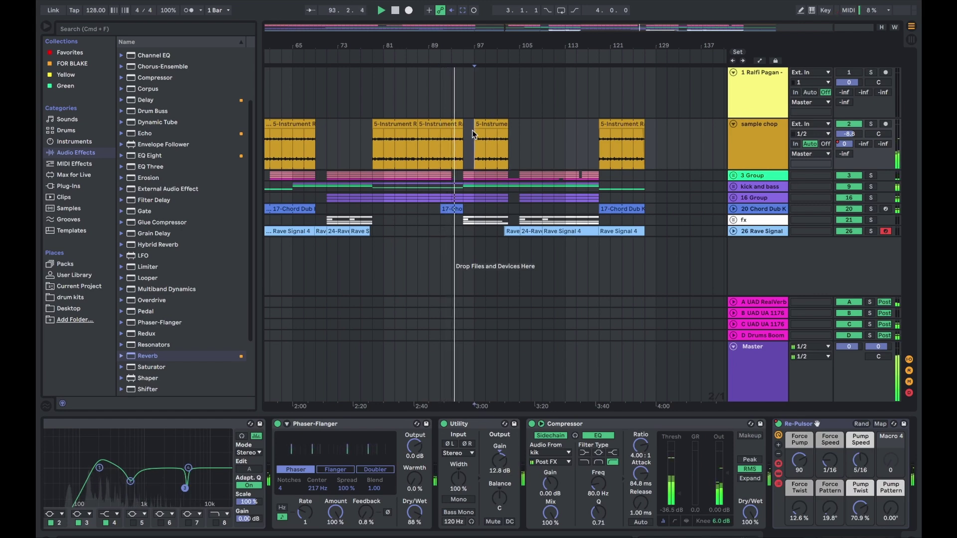
Step: Show the Re-Pulsor Device On automation on the sample chop track around bars 77 to 121
scroll(473, 133, "up", 2)
key("a")
left_click(758, 143)
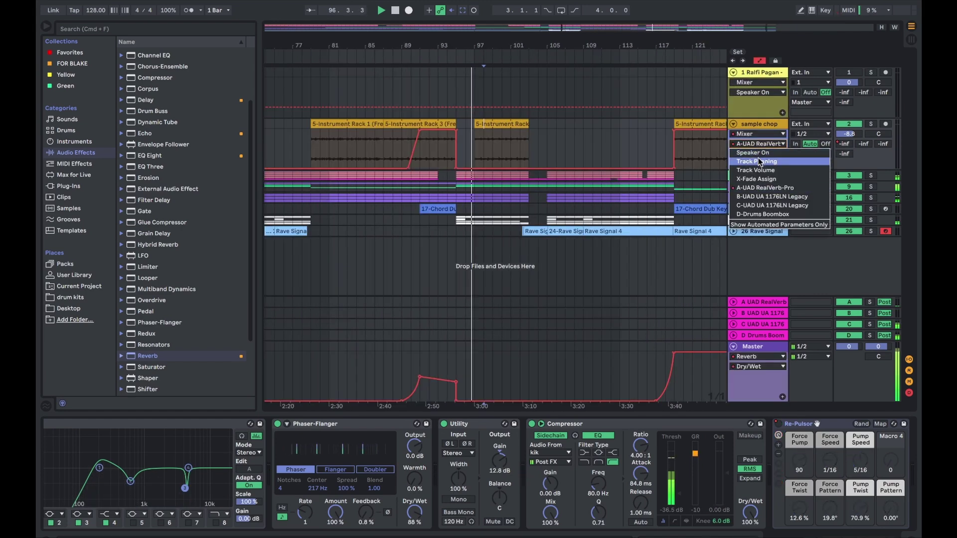
left_click(758, 133)
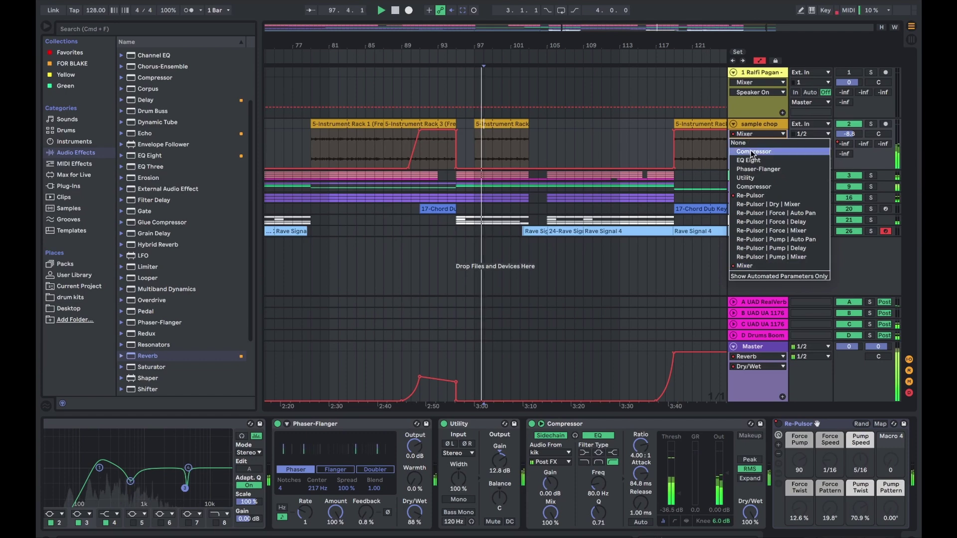
left_click(751, 196)
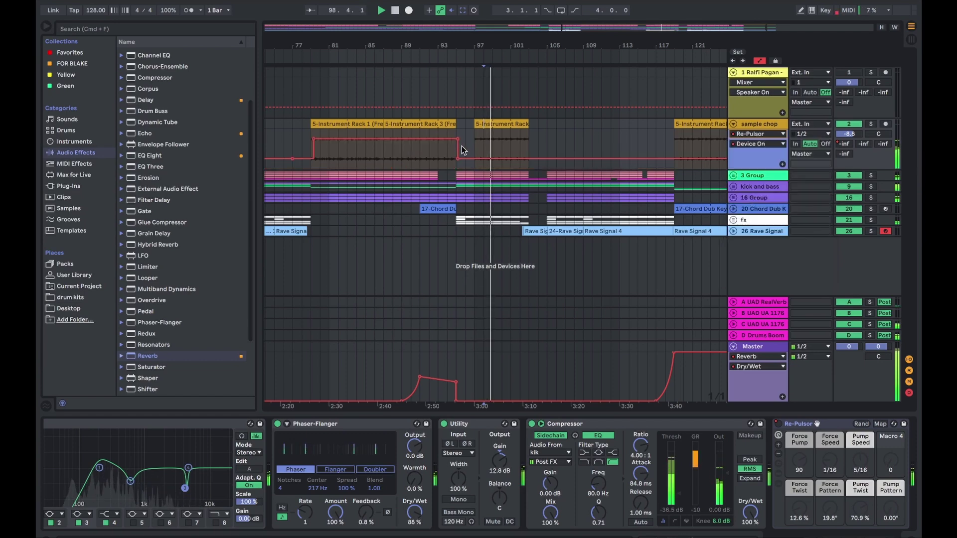
Step: Cut the sample chop clip between bars 97 and 101 into short stutters, pitched up 12 semitones with Texture warping
key("a")
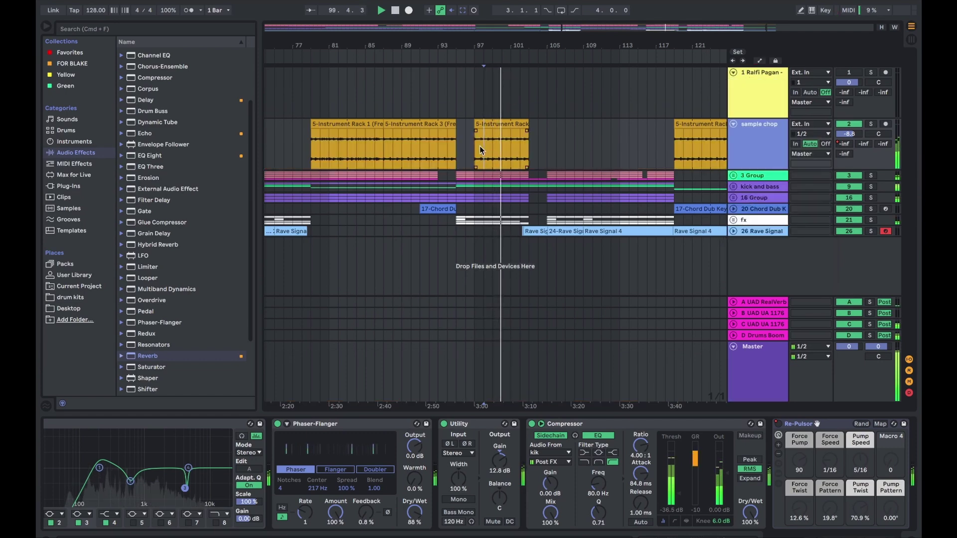
scroll(477, 149, "up", 5)
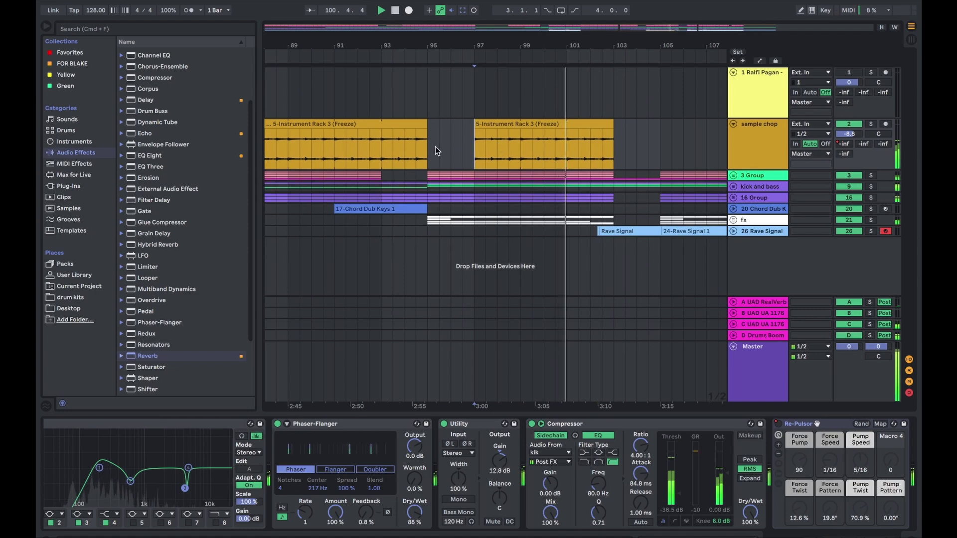
left_click_drag(477, 159, 613, 159)
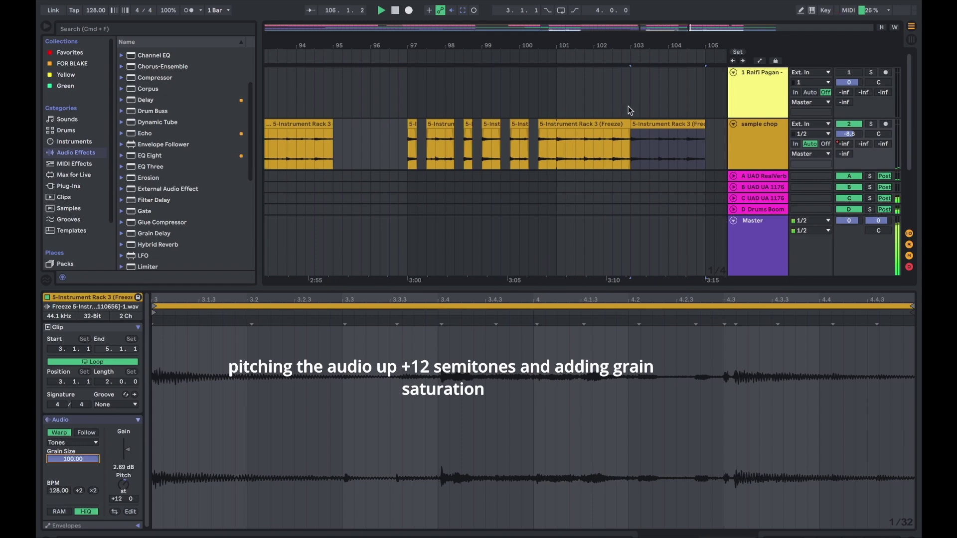
left_click(541, 145)
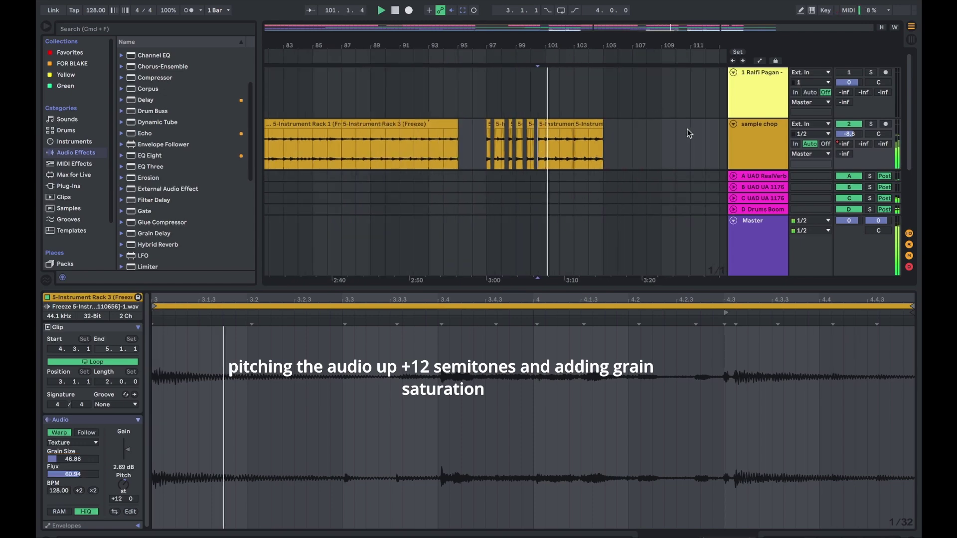
Step: Place the 24-Rave Signal 1 clip at bar 101 on the Rave Signal track and extend its start back to 100.4.3
left_click(572, 136)
scroll(572, 136, "up", 2)
left_click(576, 133)
scroll(571, 133, "up", 3)
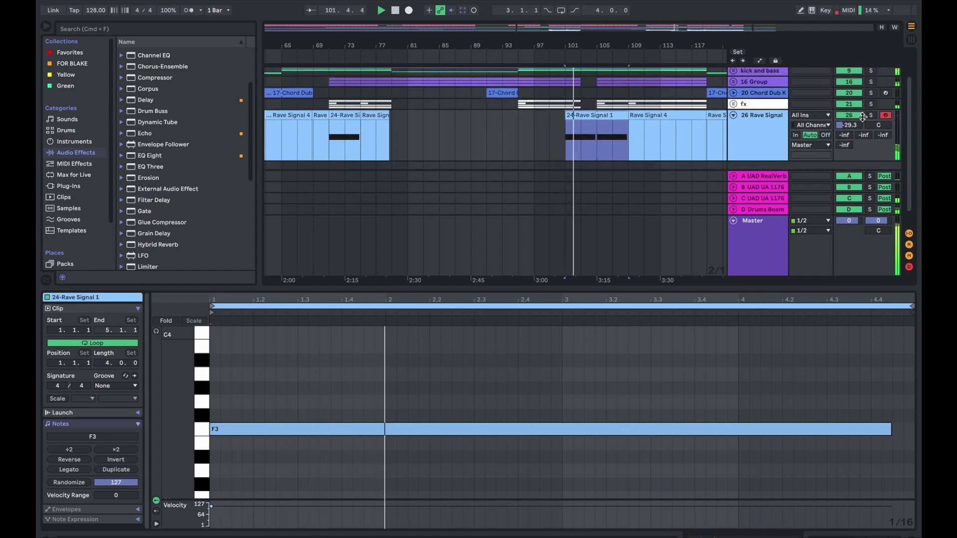
scroll(565, 114, "up", 5)
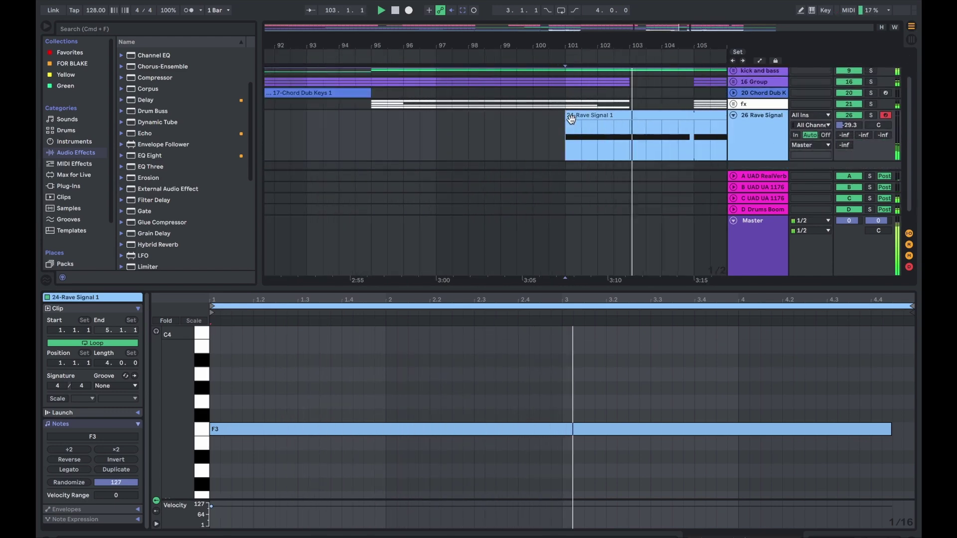
left_click_drag(565, 114, 548, 116)
scroll(574, 132, "up", 2)
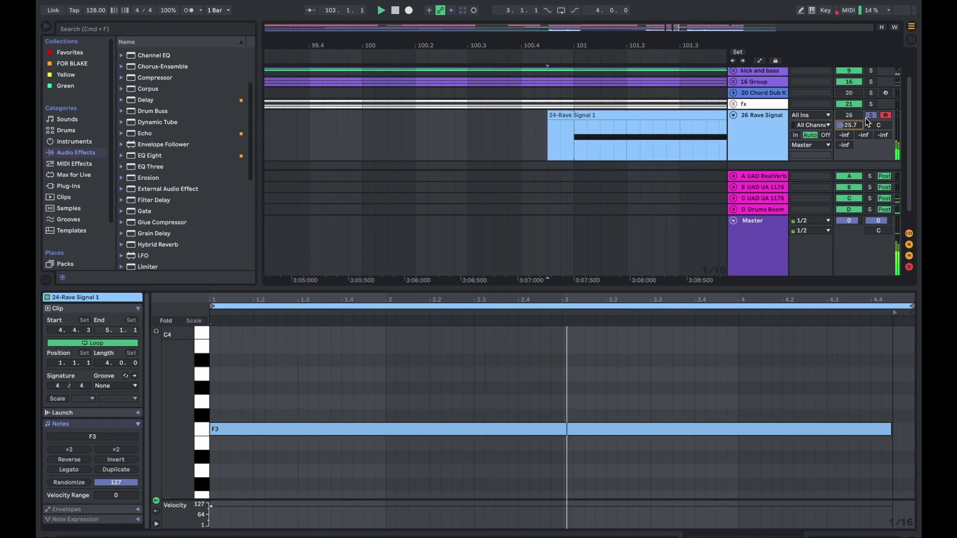
Step: Set the Rave Signal track volume to -21.7 dB and replay the clip's entry just before bar 101
left_click(569, 147)
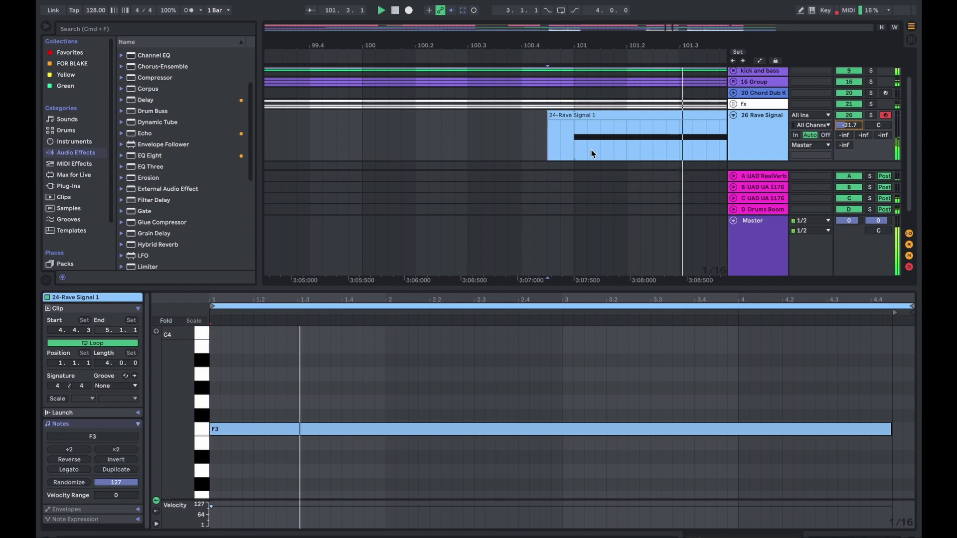
left_click(530, 134)
scroll(558, 127, "down", 5)
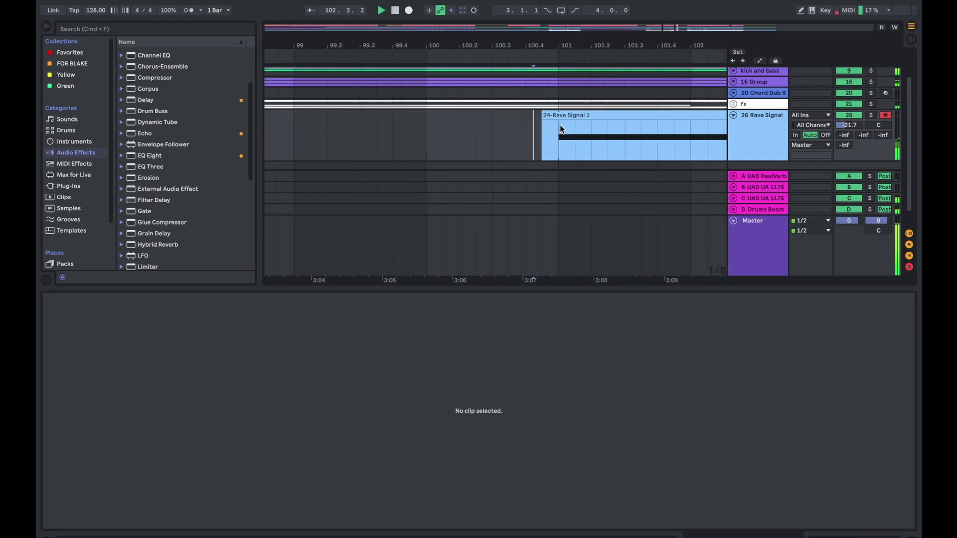
Step: Return to the full arrangement, expand the Chord Dub Keys track, and replay its part around bar 93
key("w")
key("shift+Tab")
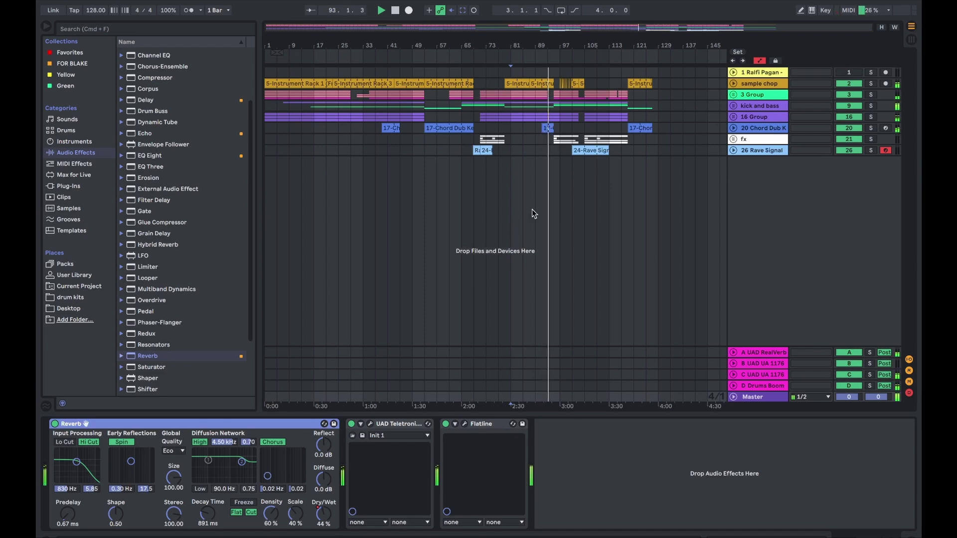
left_click(733, 129)
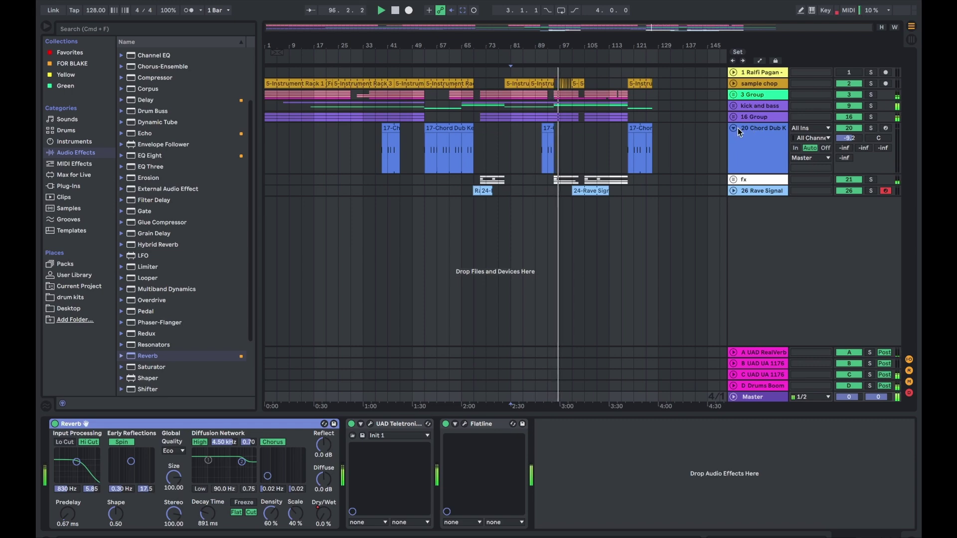
left_click(543, 192)
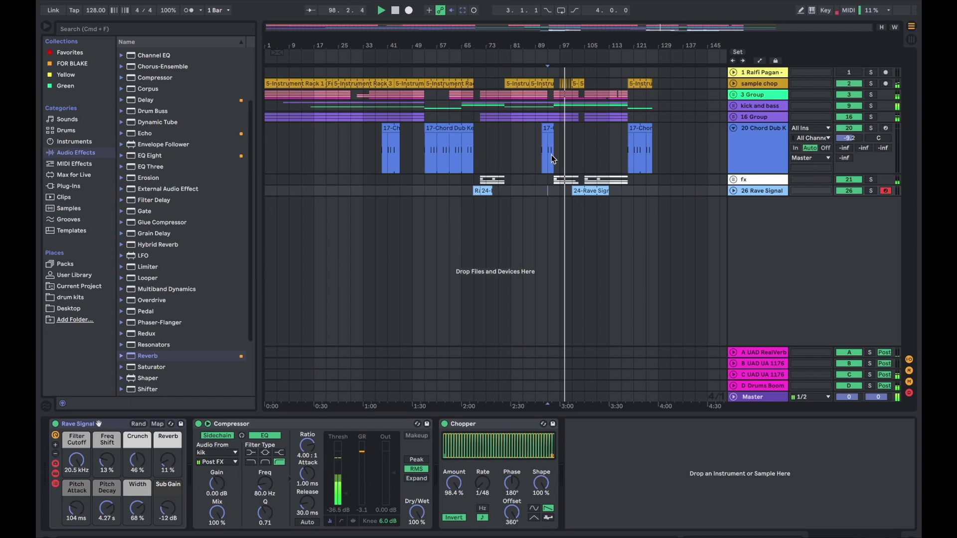
key("plus")
key("plus")
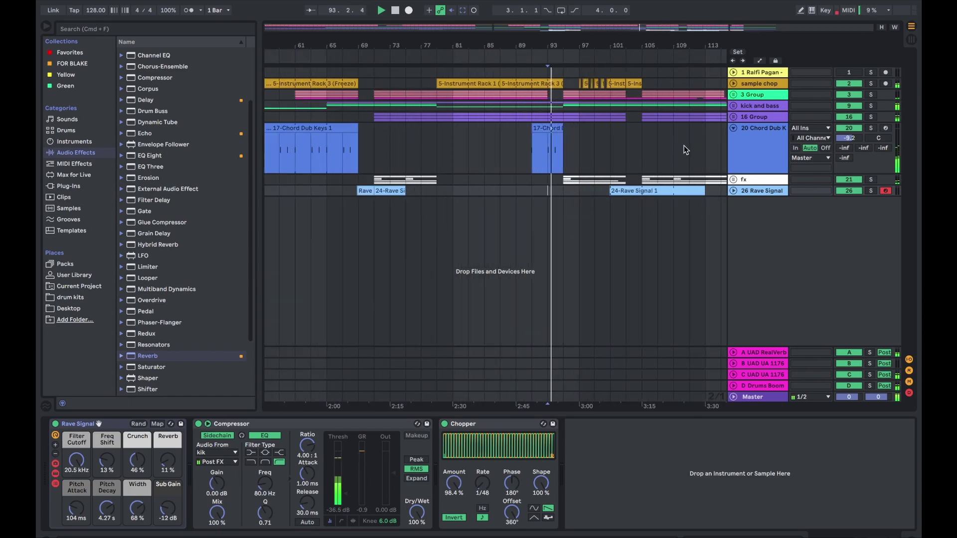
Step: Replace the Master's EQ Eight with an Auto Filter set as a high-pass at 635 Hz
key("a")
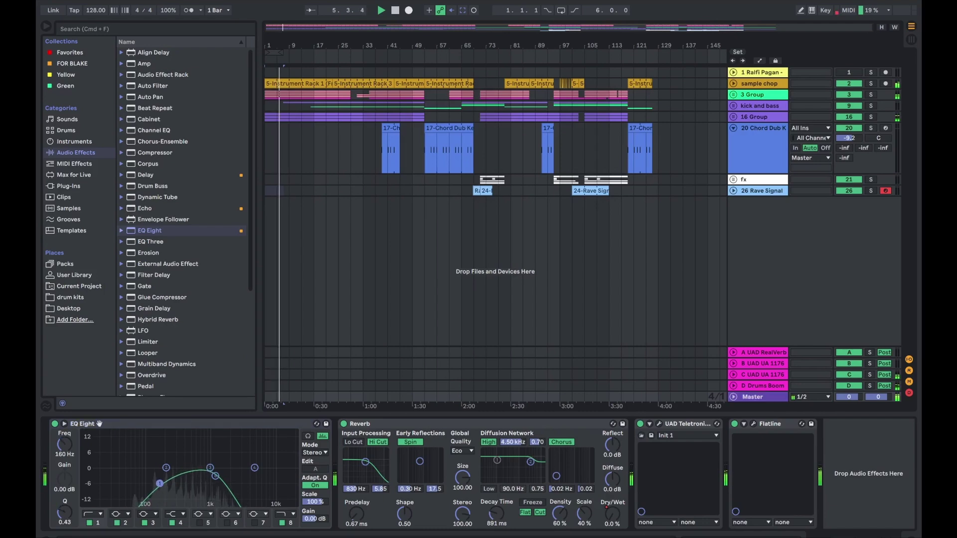
left_click_drag(152, 86, 336, 431)
left_click(348, 424)
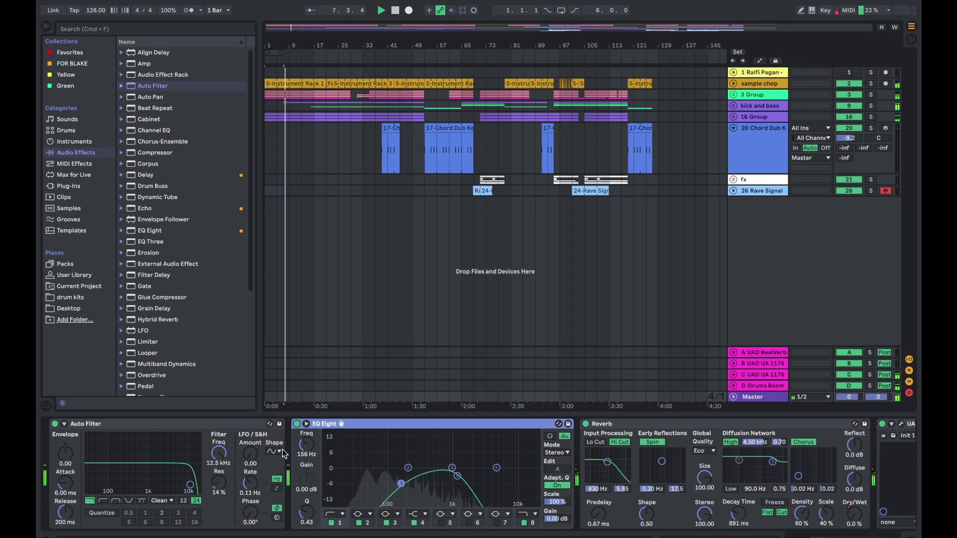
key("Delete")
left_click_drag(168, 483, 140, 480)
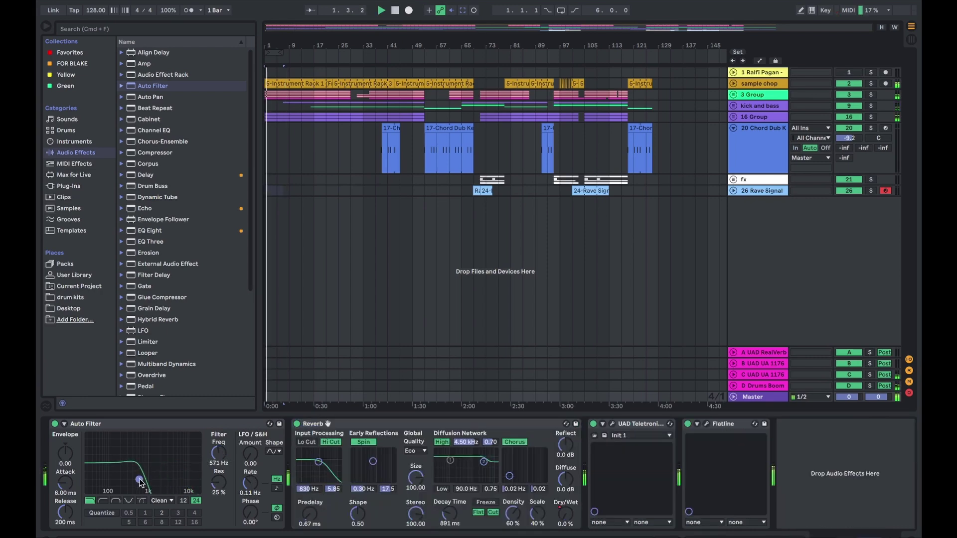
left_click(103, 500)
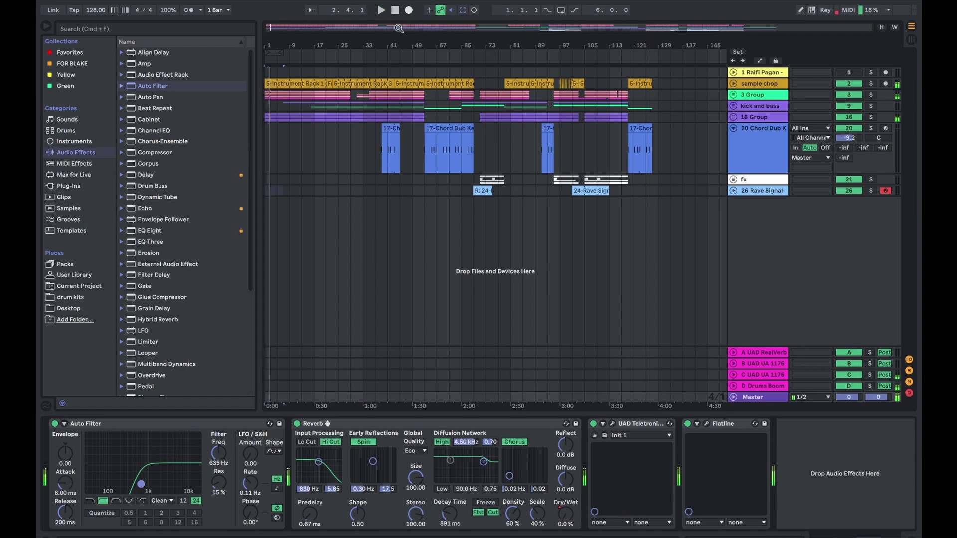
Step: Show the Master Auto Filter's Frequency automation and draw a curve falling from 635 Hz at the track's start
key("a")
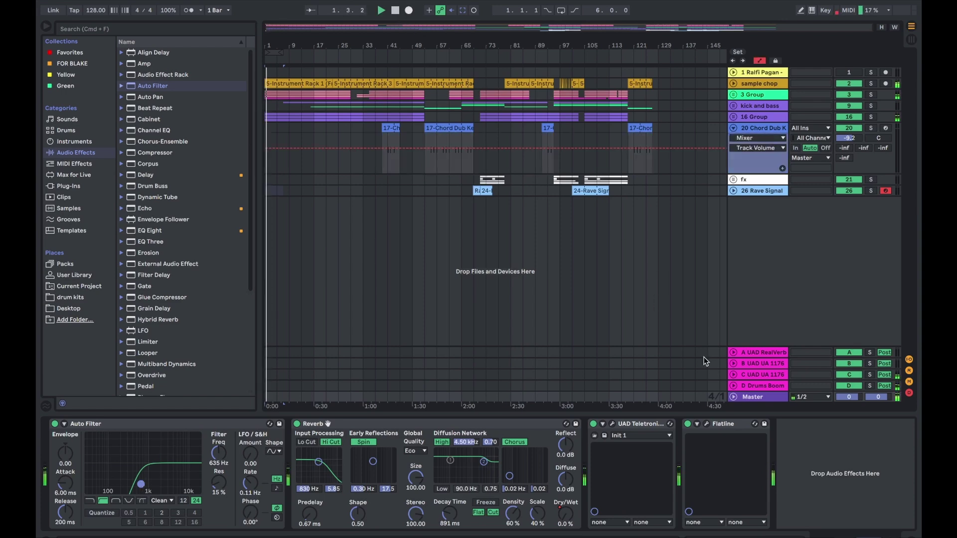
left_click(733, 396)
left_click(757, 367)
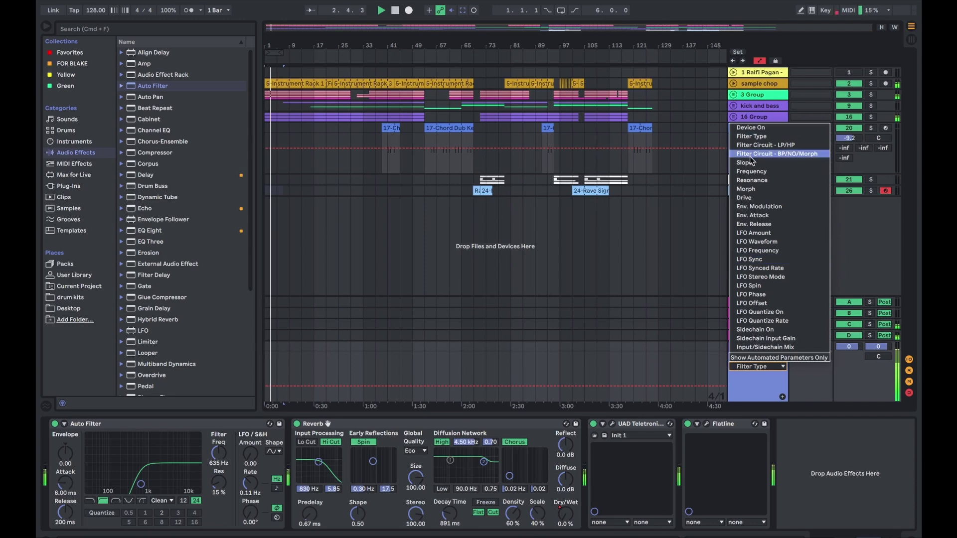
left_click(751, 172)
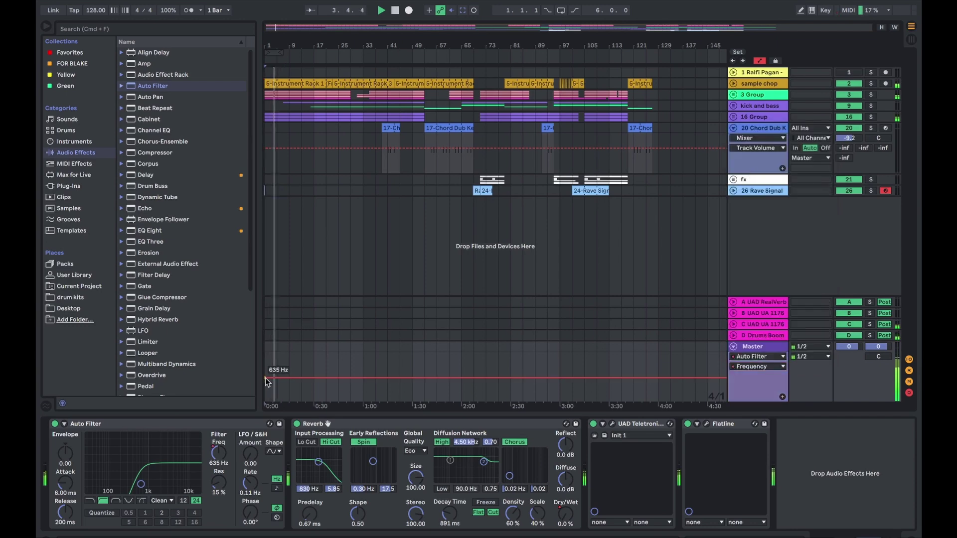
mouse_move(269, 381)
left_mouse_down()
mouse_move(288, 399)
mouse_move(274, 389)
left_mouse_up()
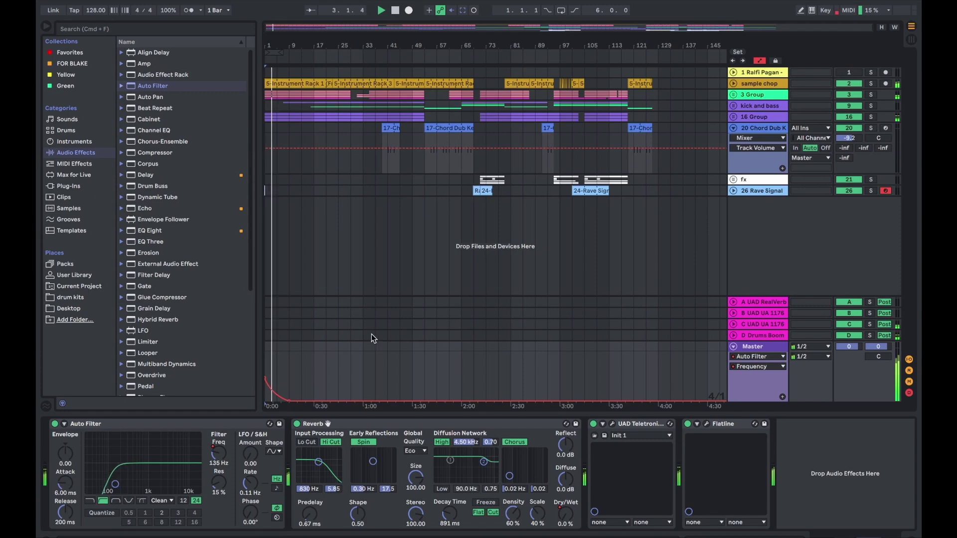
Step: Add Redux to the Master after the Auto Filter and automate its Device On to switch off at bar 17
type("redux")
key("Return")
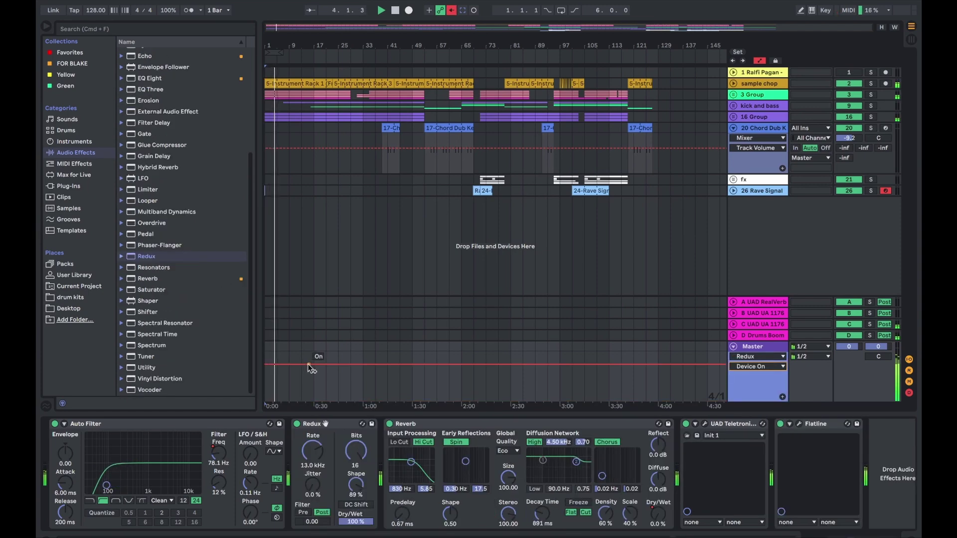
left_click(312, 364)
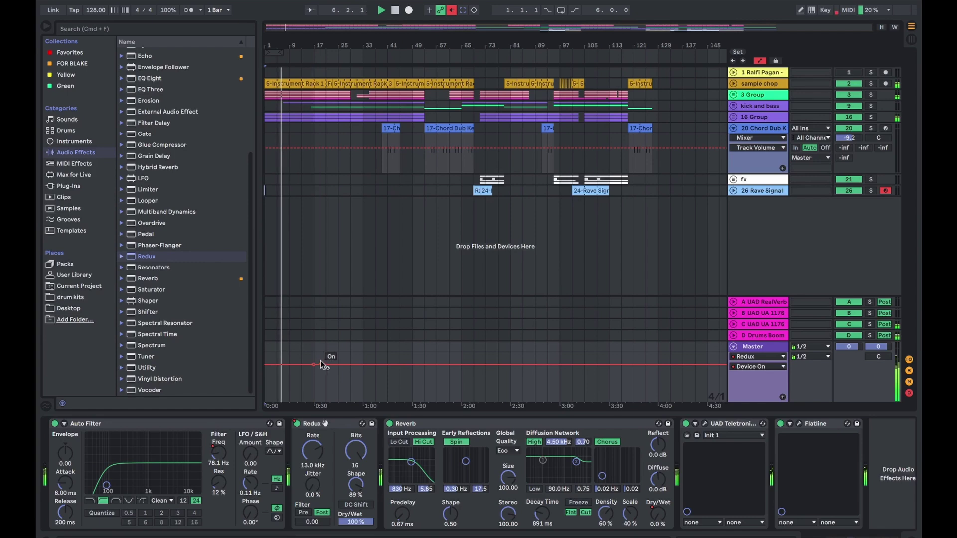
left_click_drag(321, 364, 300, 388)
key("super+z")
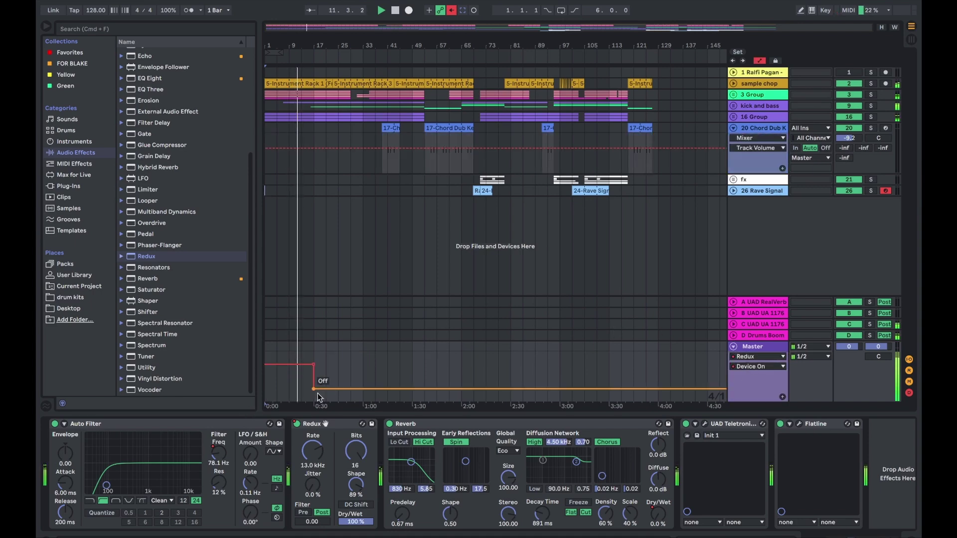
Step: Set the Auto Filter's frequency to 12.5 kHz and delete its Frequency automation
left_click_drag(106, 484, 190, 477)
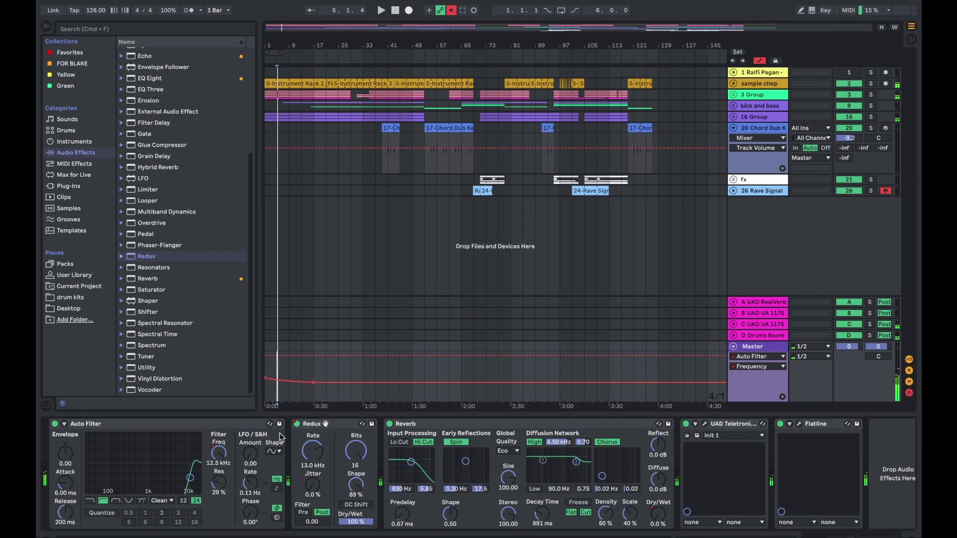
right_click(218, 459)
left_click(228, 483)
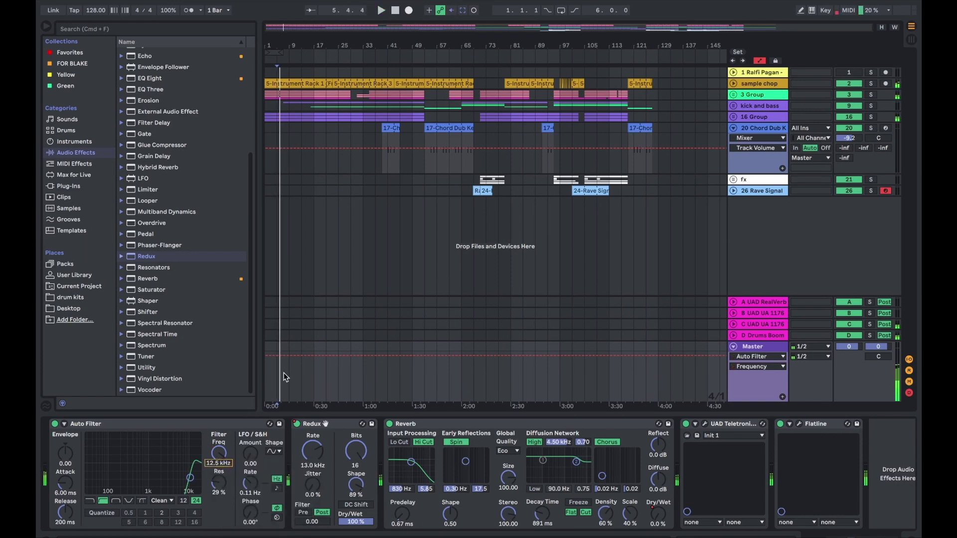
Step: Draw new Auto Filter Frequency automation starting at 418 Hz and dropping to 26 Hz at bar 17
key("space")
mouse_move(284, 380)
left_mouse_down()
mouse_move(283, 359)
mouse_move(282, 380)
left_mouse_up()
key("space")
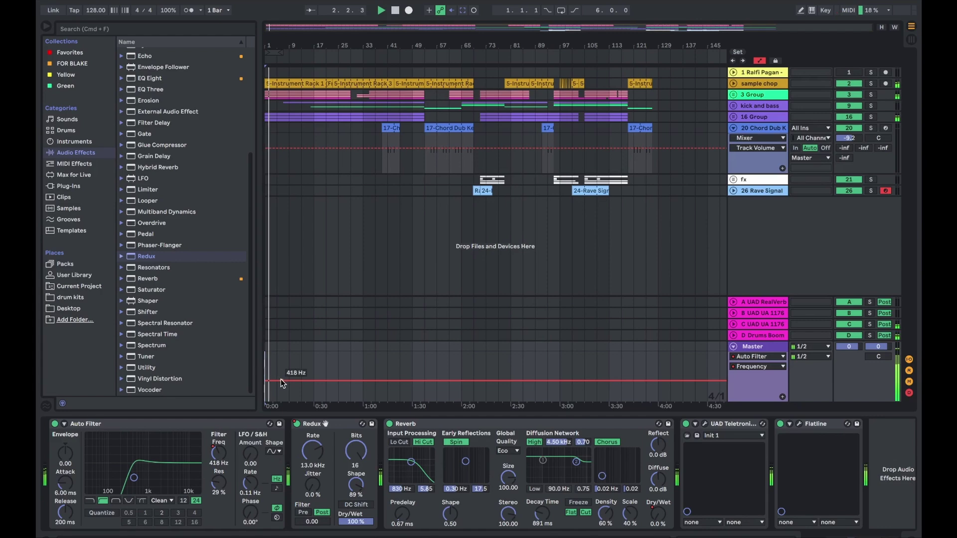
left_click_drag(280, 381, 312, 400)
left_click(312, 392)
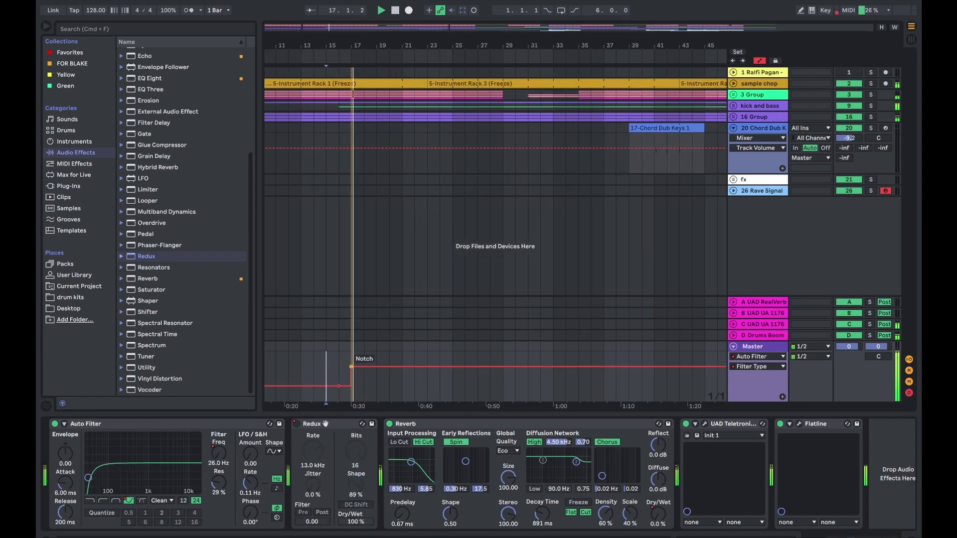
Step: Automate the Auto Filter's Filter Type to switch to Bandpass at bar 16
mouse_move(352, 366)
left_mouse_down()
mouse_move(351, 376)
mouse_move(340, 376)
left_mouse_up()
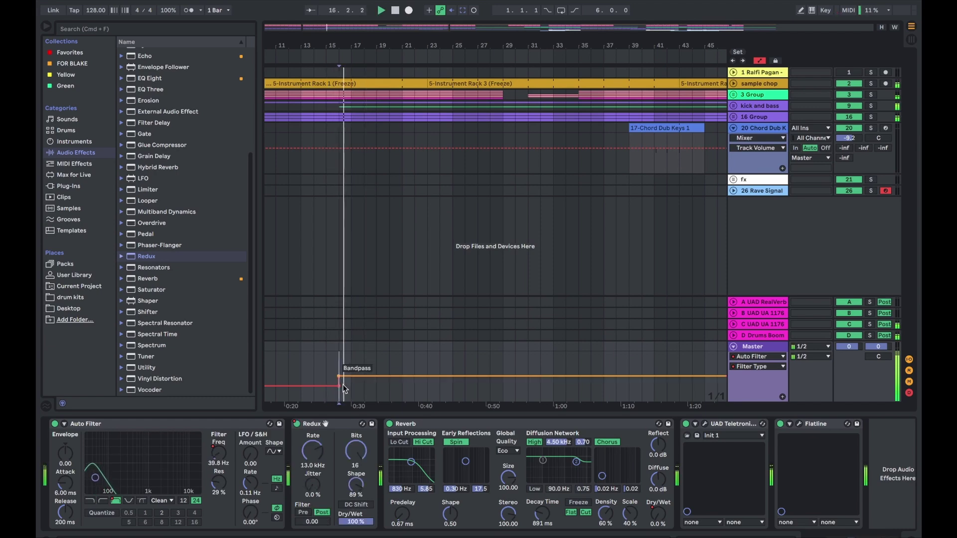
left_click(327, 383)
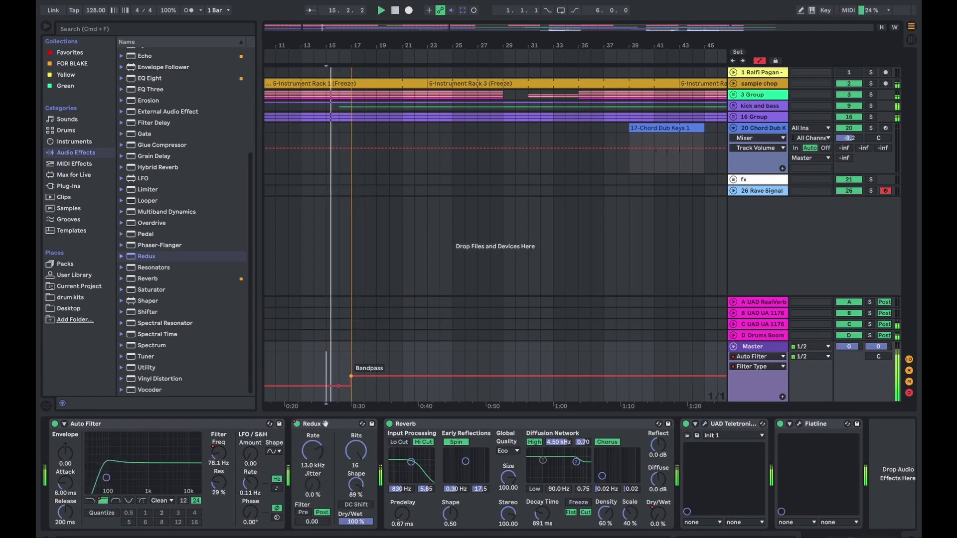
left_click_drag(351, 381, 339, 381)
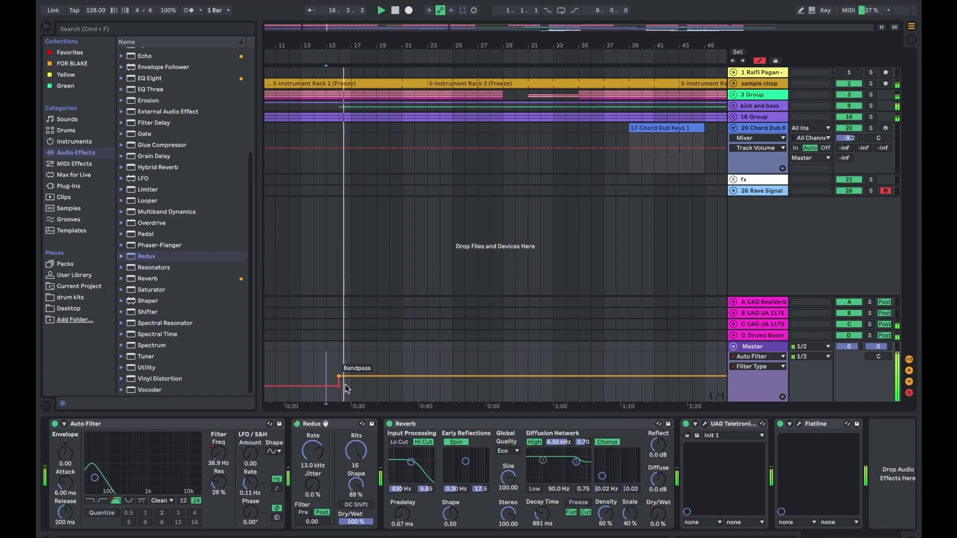
Step: Reshape the Auto Filter's Frequency automation to rise to about 301 Hz at bar 16 and drop lower at bar 17
left_click(757, 366)
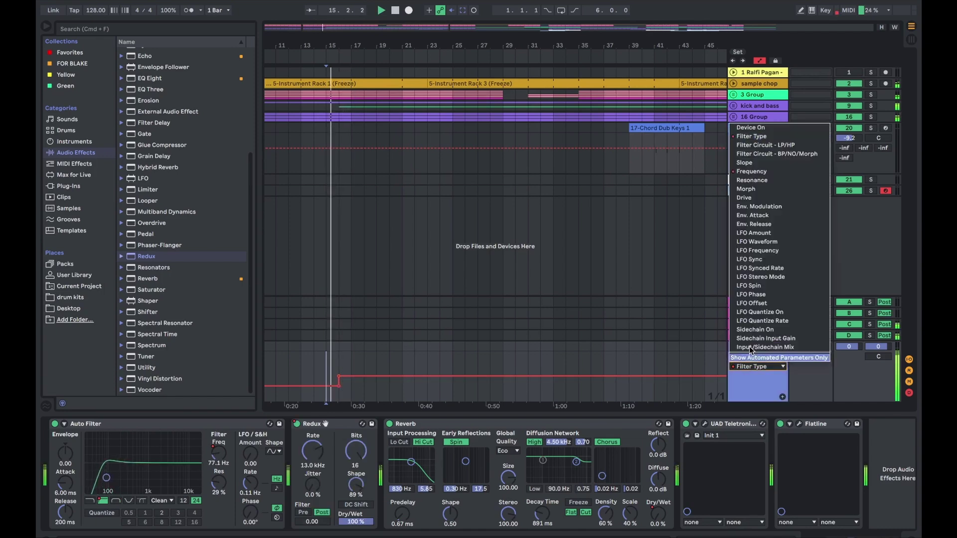
left_click(752, 171)
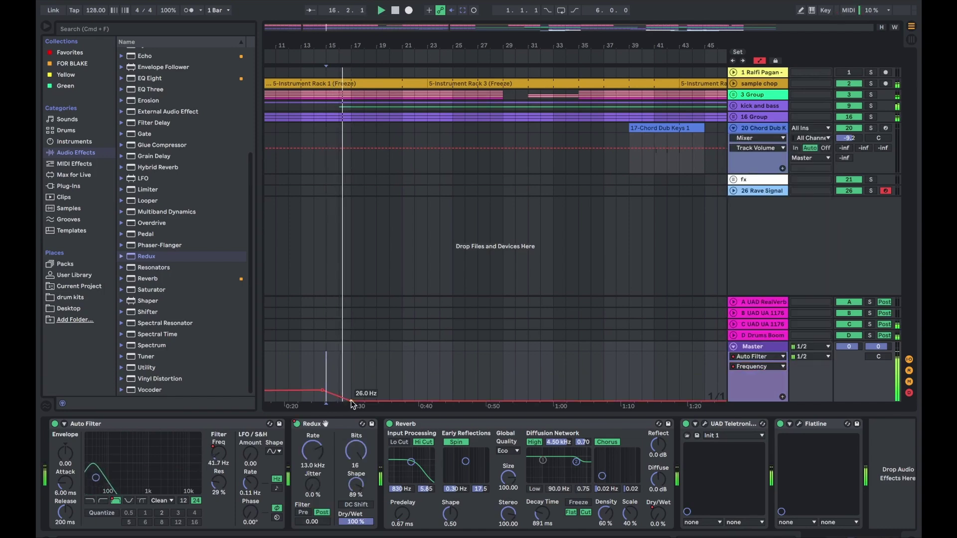
left_click_drag(351, 401, 339, 383)
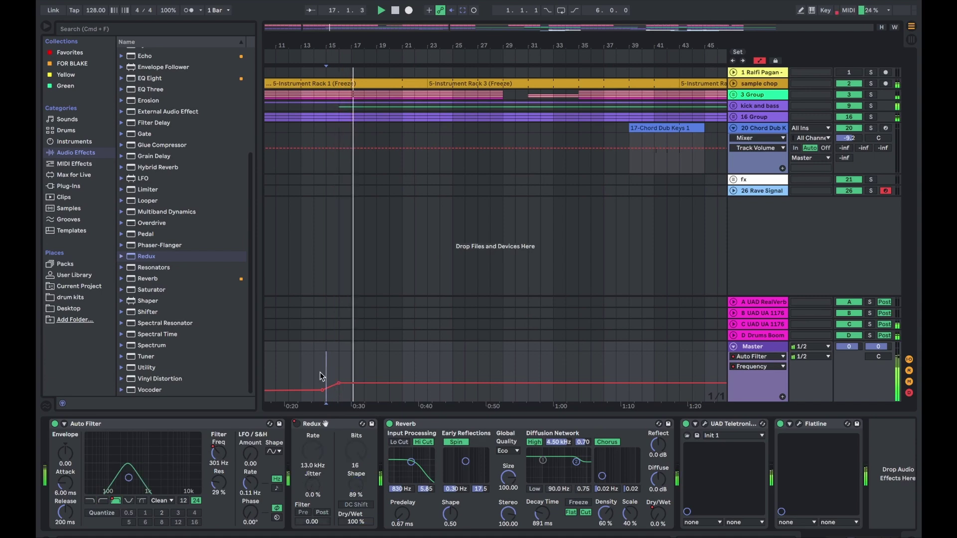
left_click_drag(351, 383, 351, 395)
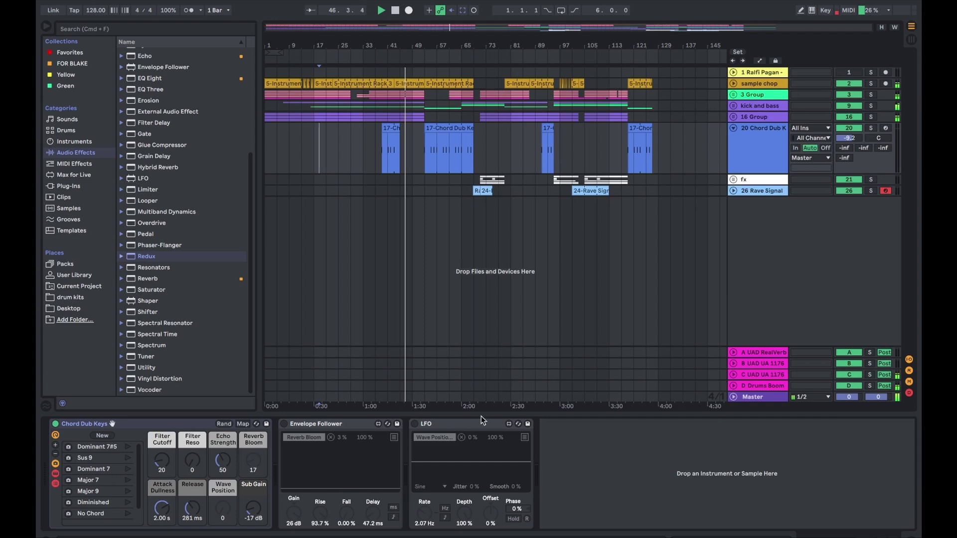
Step: Turn on the Envelope Follower and LFO on the Chord Dub Keys track and replay its parts from bar 41
left_click(310, 426)
left_click(414, 424)
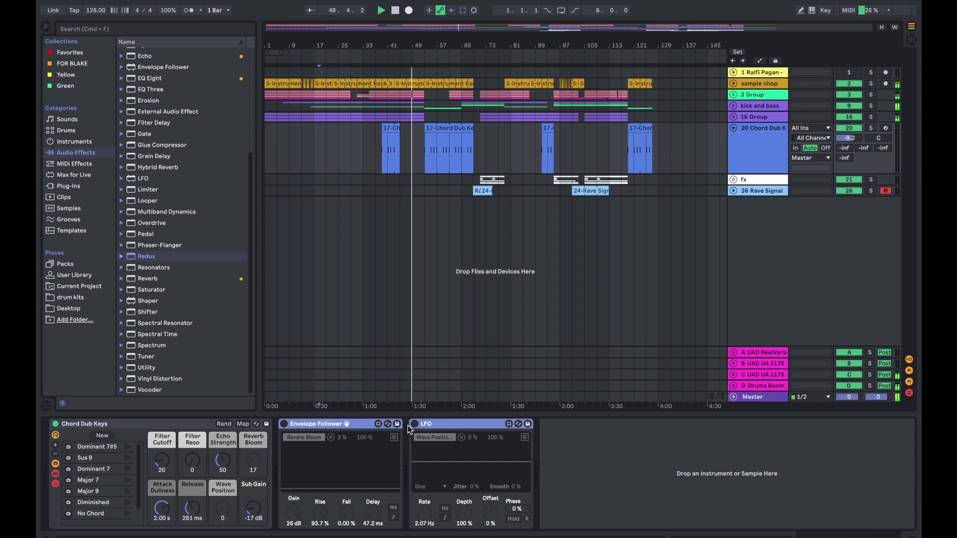
left_click(388, 181)
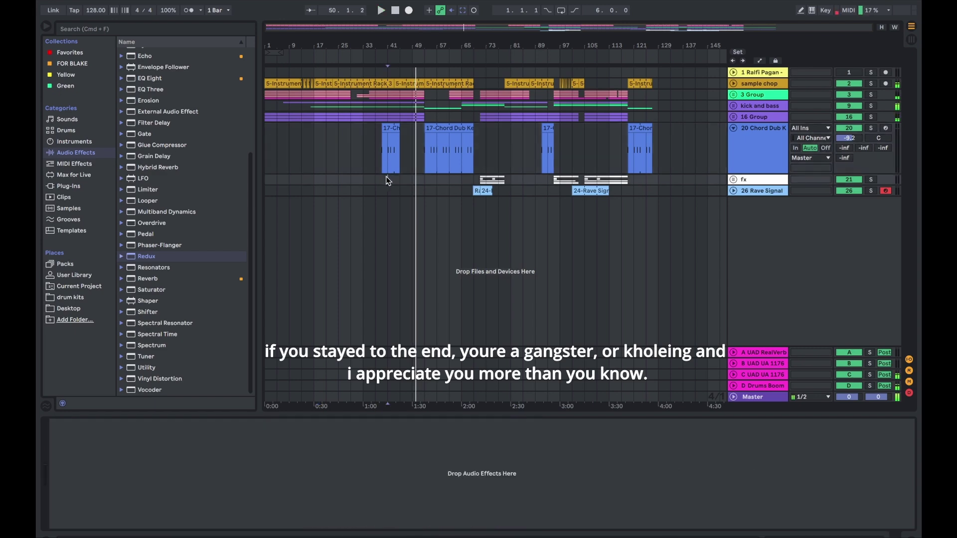
left_click(758, 135)
left_click(425, 163)
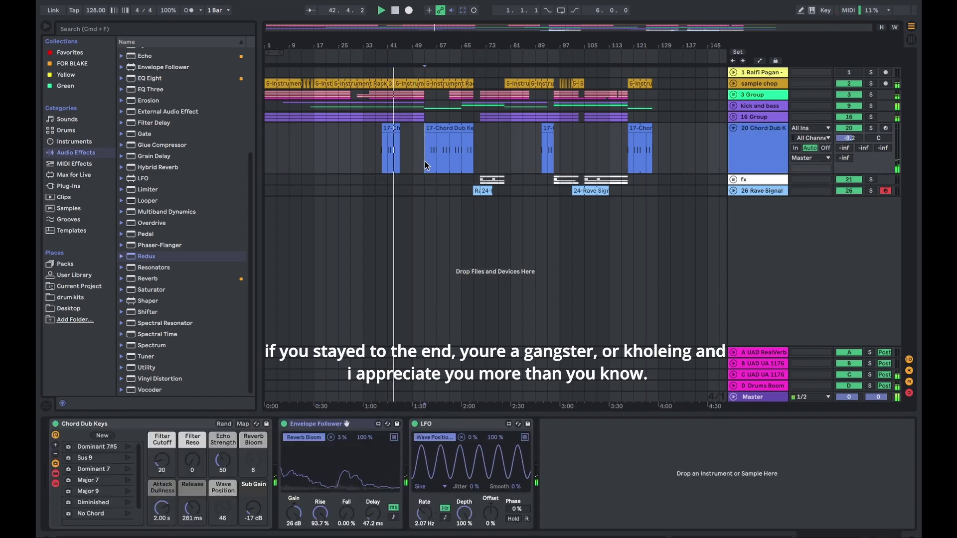